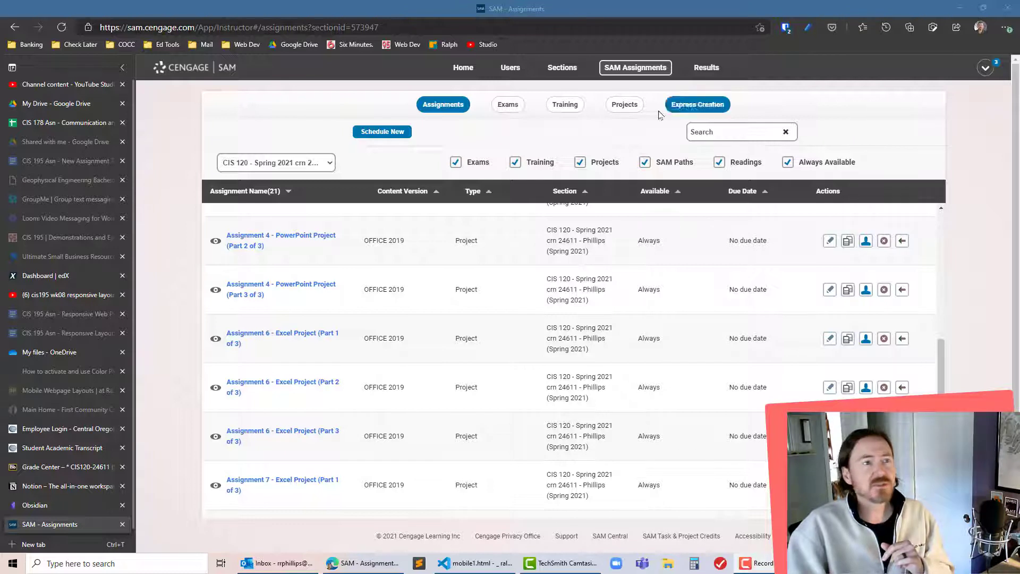
Step: Switch to the student view and filter the activity list to the CIS 120 - Spring 2021 section
{"action": "left_click", "coordinate": [984, 67]}
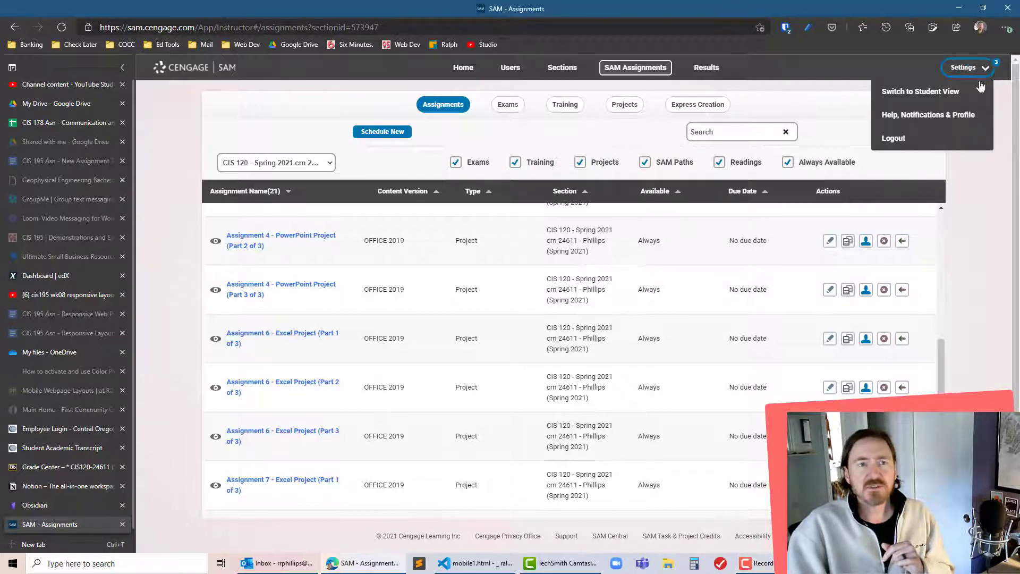
{"action": "left_click", "coordinate": [929, 93]}
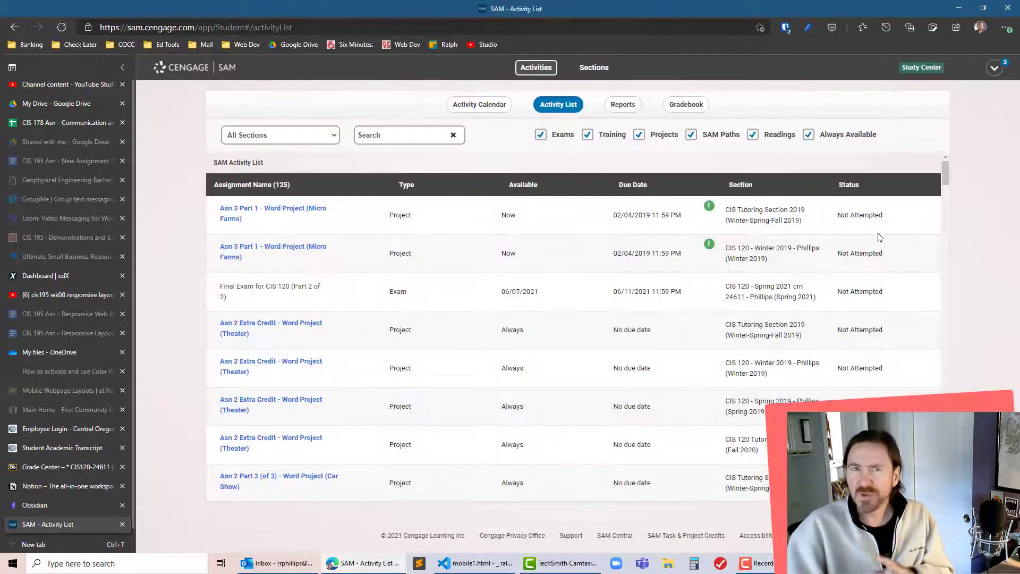
{"action": "left_click", "coordinate": [308, 135]}
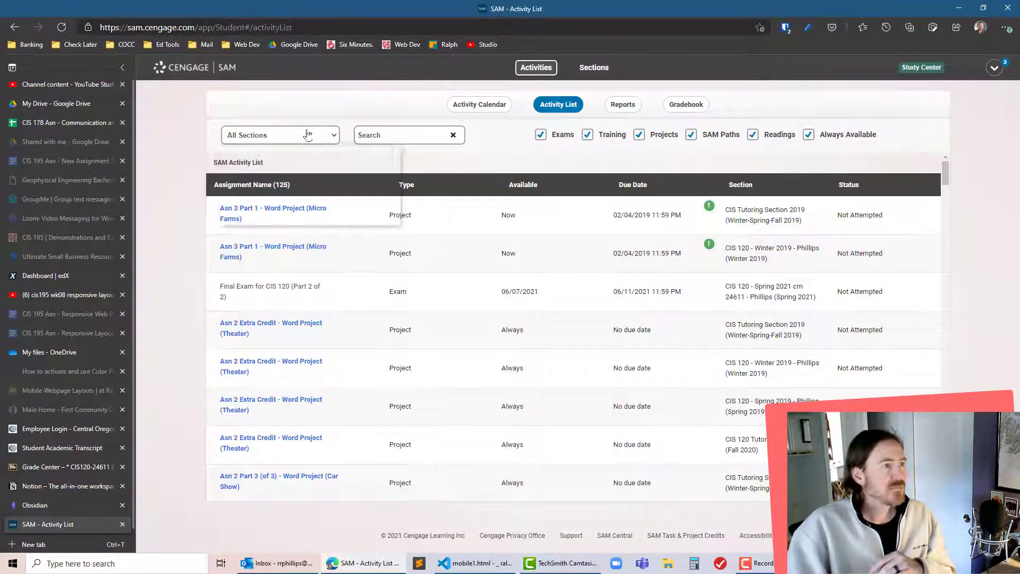
{"action": "left_click", "coordinate": [302, 185]}
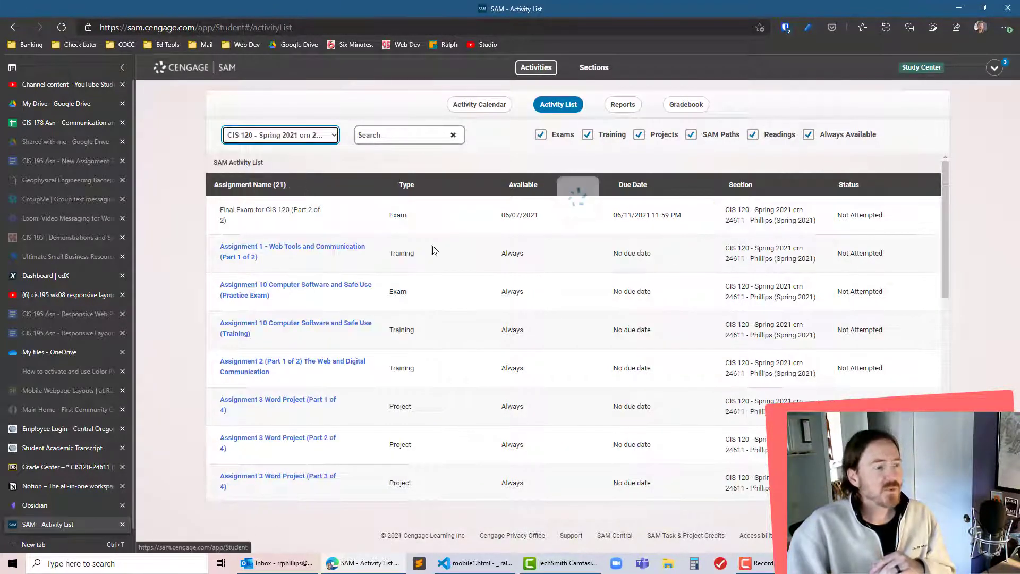
Step: Open Assignment 6 - Excel Project (Part 3 of 3) from the activity list and start it
{"action": "scroll", "coordinate": [433, 249], "scroll_direction": "down", "scroll_amount": 10}
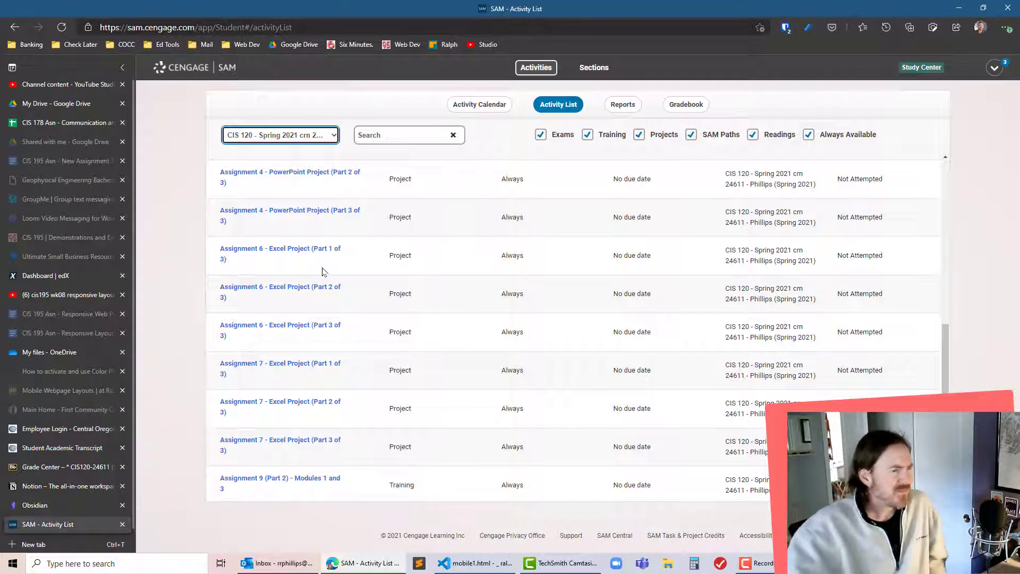
{"action": "left_click", "coordinate": [273, 332]}
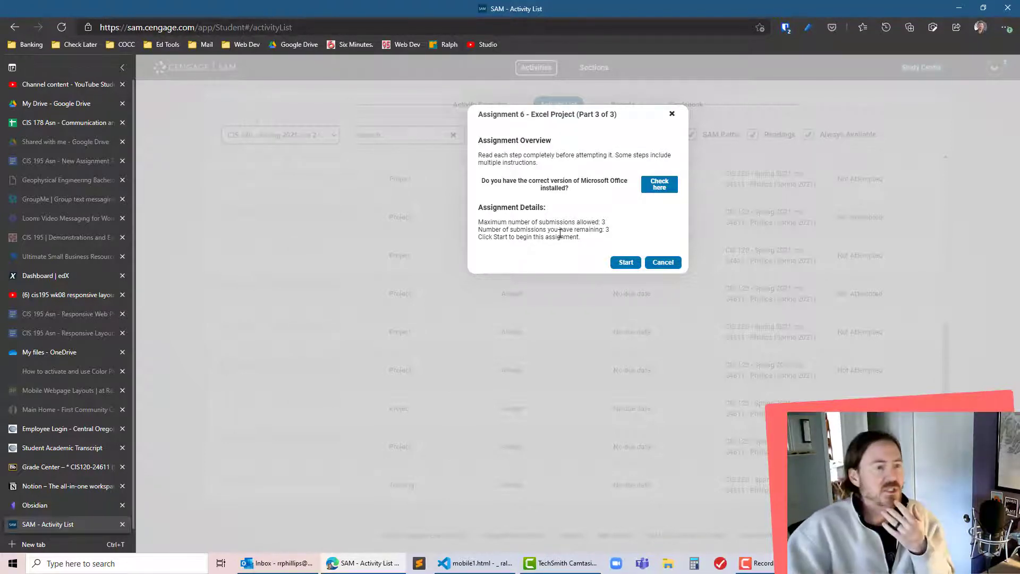
{"action": "left_click", "coordinate": [626, 264]}
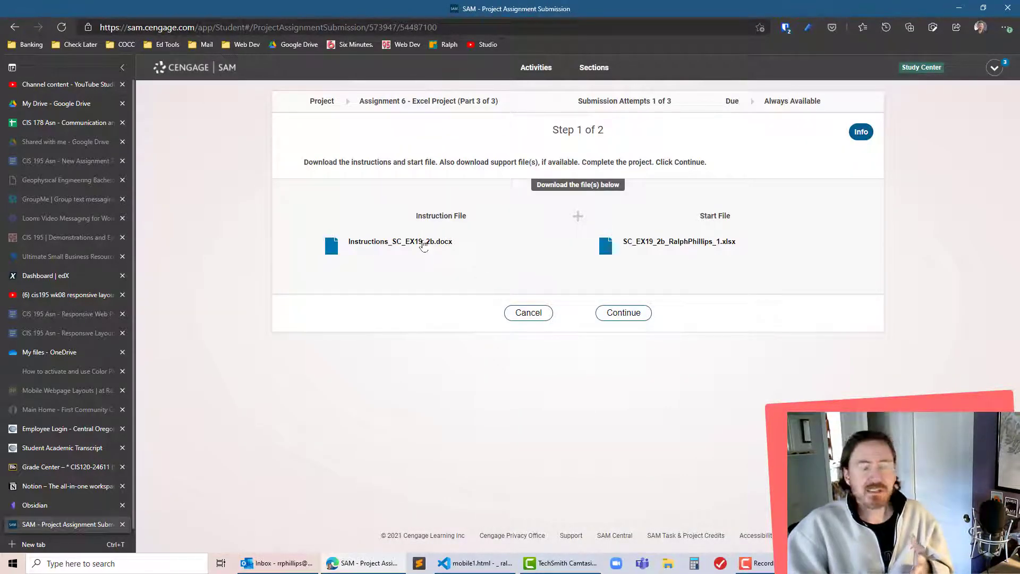
Step: Download and open Instructions_SC_EX19_2b.docx, enable editing, and move its window off this screen
{"action": "left_click", "coordinate": [379, 243]}
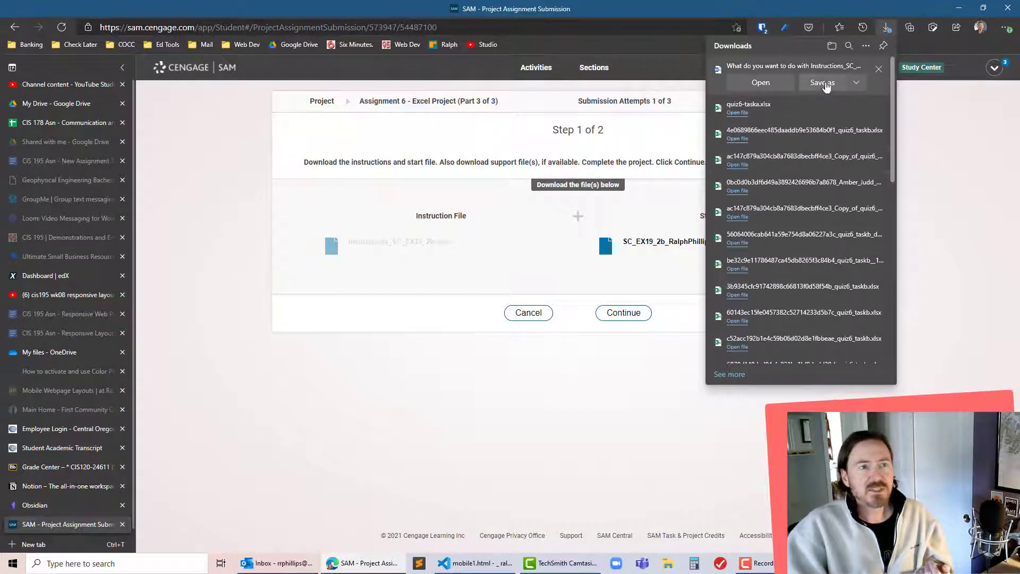
{"action": "left_click", "coordinate": [760, 83]}
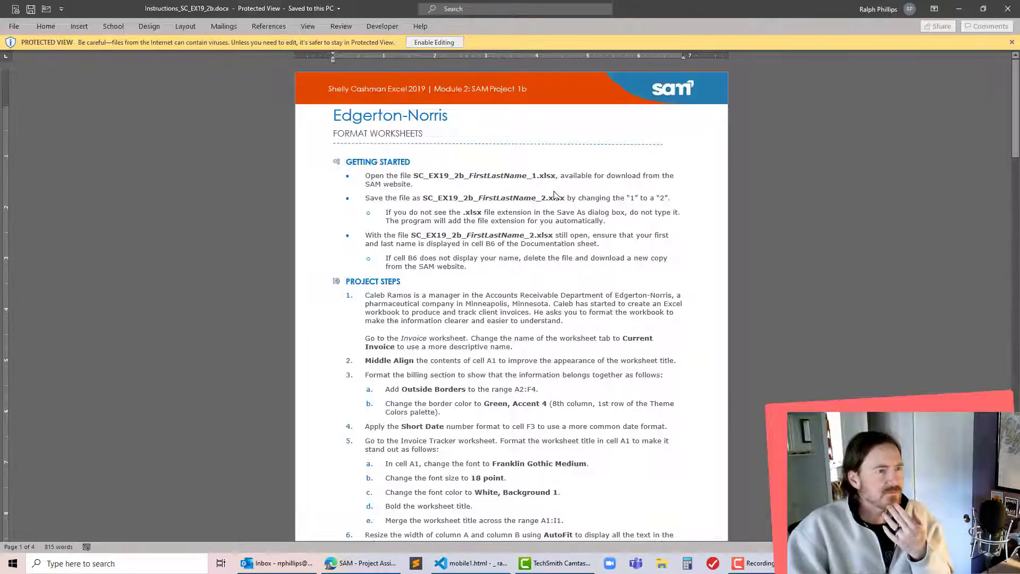
{"action": "left_click", "coordinate": [431, 43]}
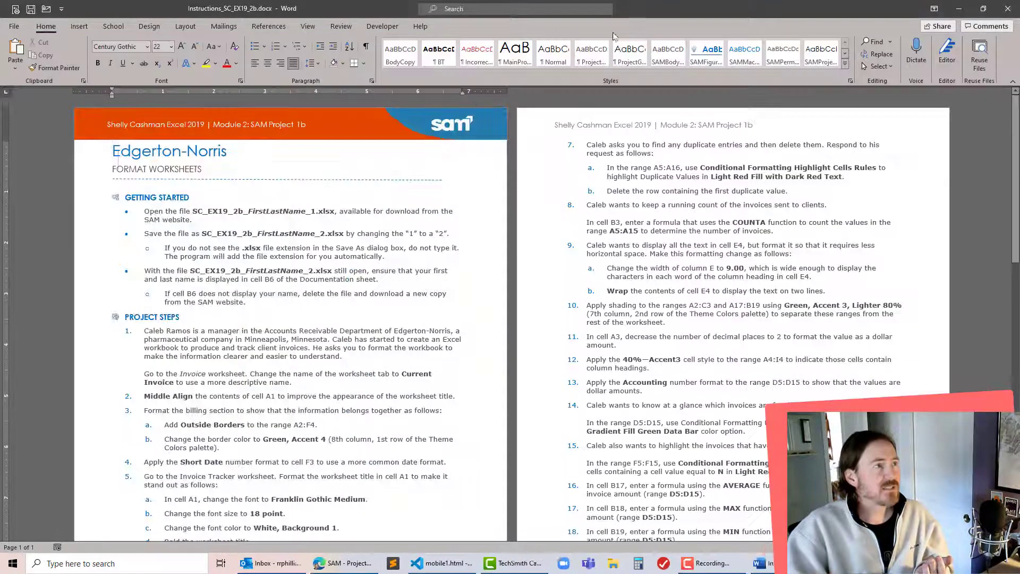
{"action": "left_click_drag", "start_coordinate": [770, 8], "coordinate": [1019, 234]}
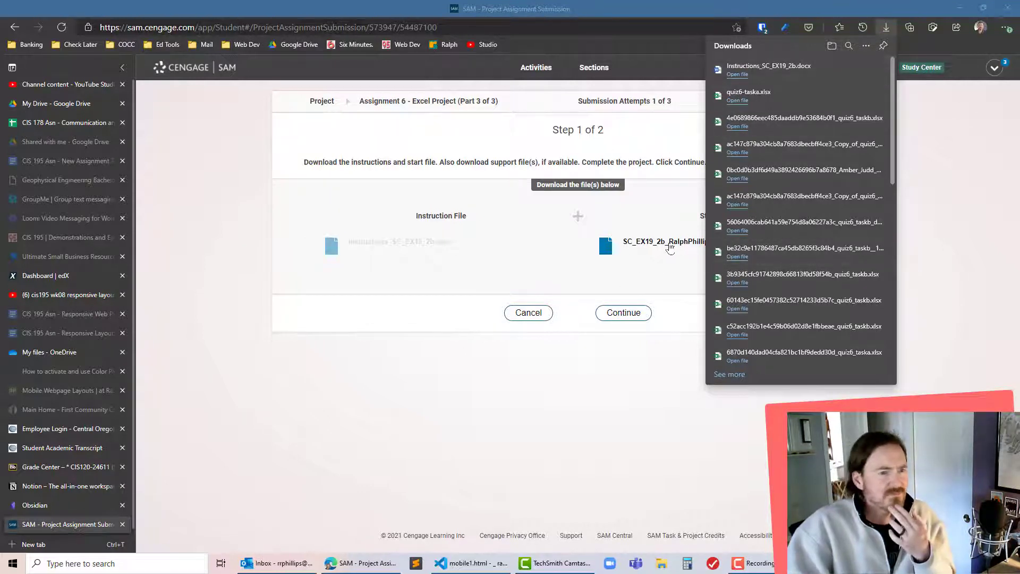
Step: Download and open the project's SC_EX19_2b start workbook in Excel and enable editing
{"action": "left_click", "coordinate": [671, 242]}
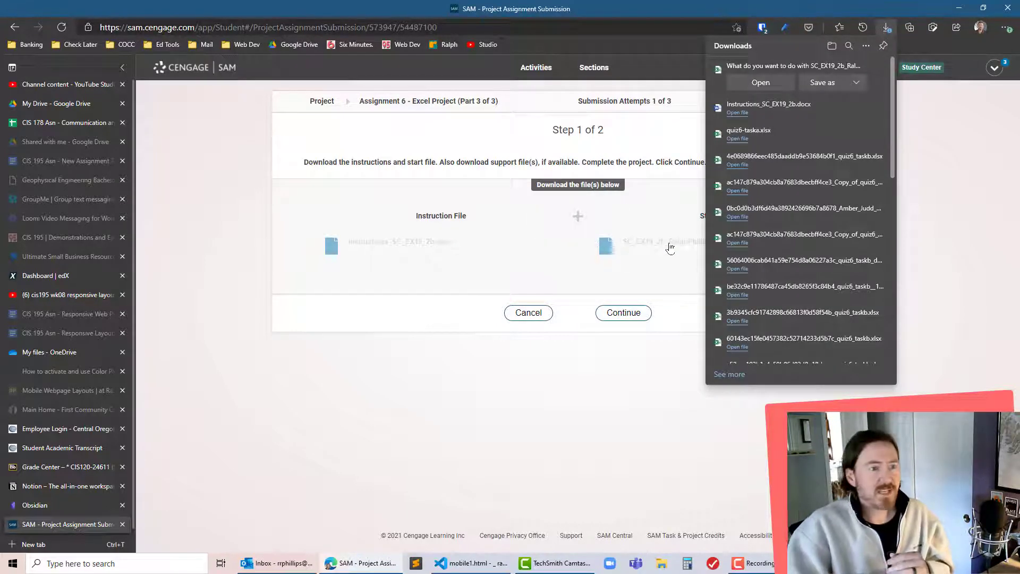
{"action": "left_click", "coordinate": [761, 82]}
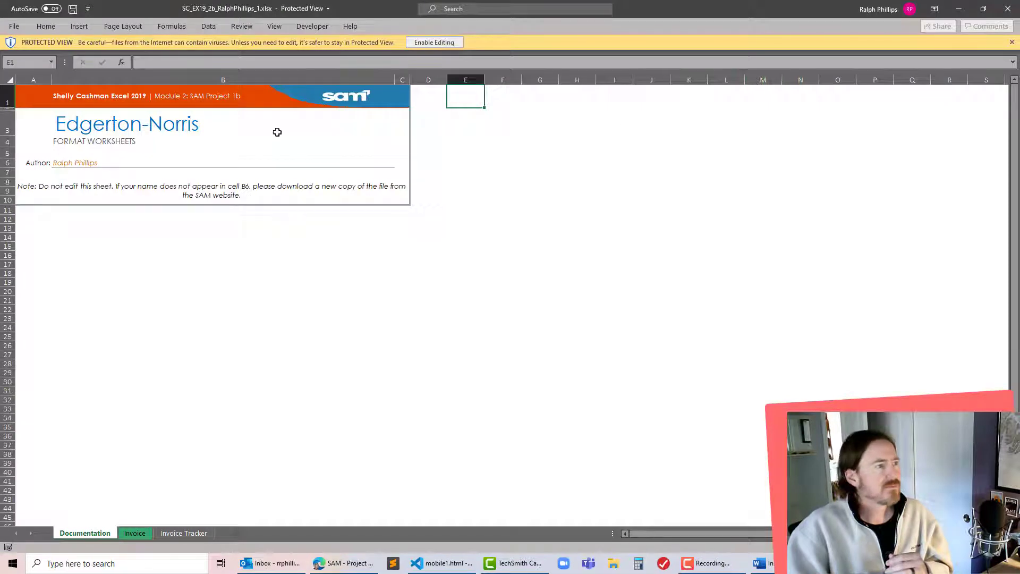
{"action": "left_click", "coordinate": [438, 43]}
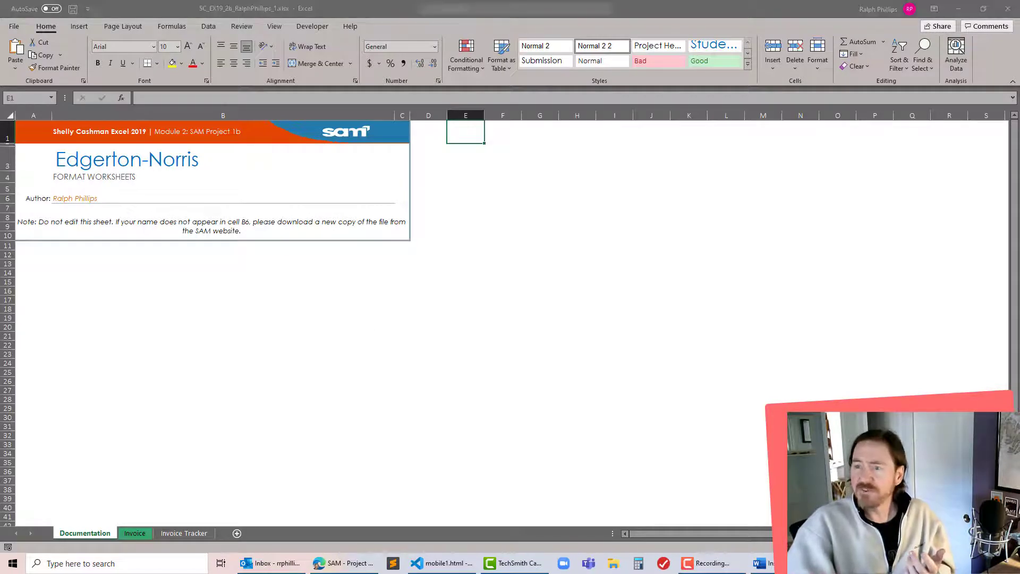
{"action": "left_click_drag", "start_coordinate": [1019, 330], "coordinate": [779, 62]}
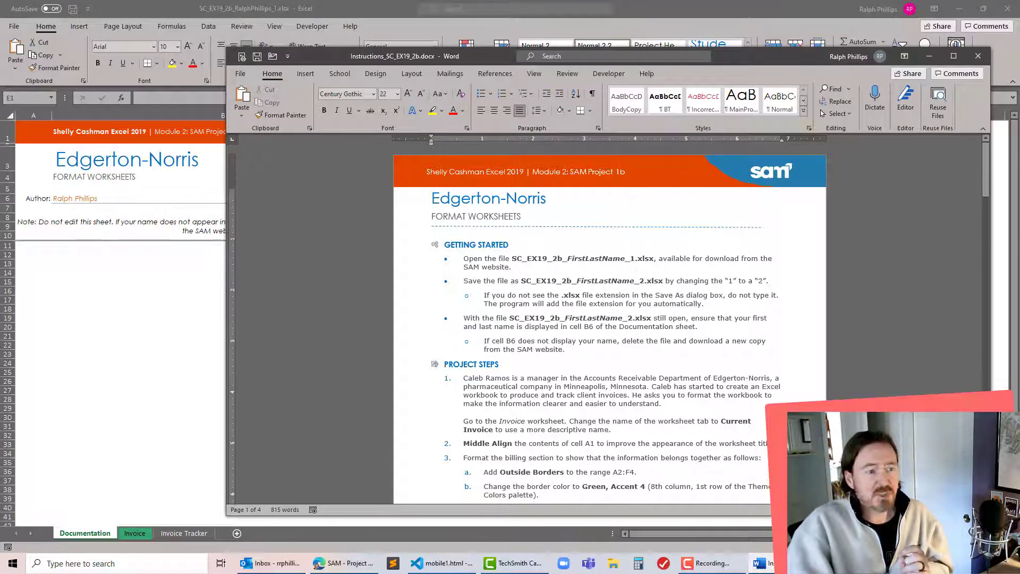
{"action": "left_click_drag", "start_coordinate": [728, 57], "coordinate": [1019, 366]}
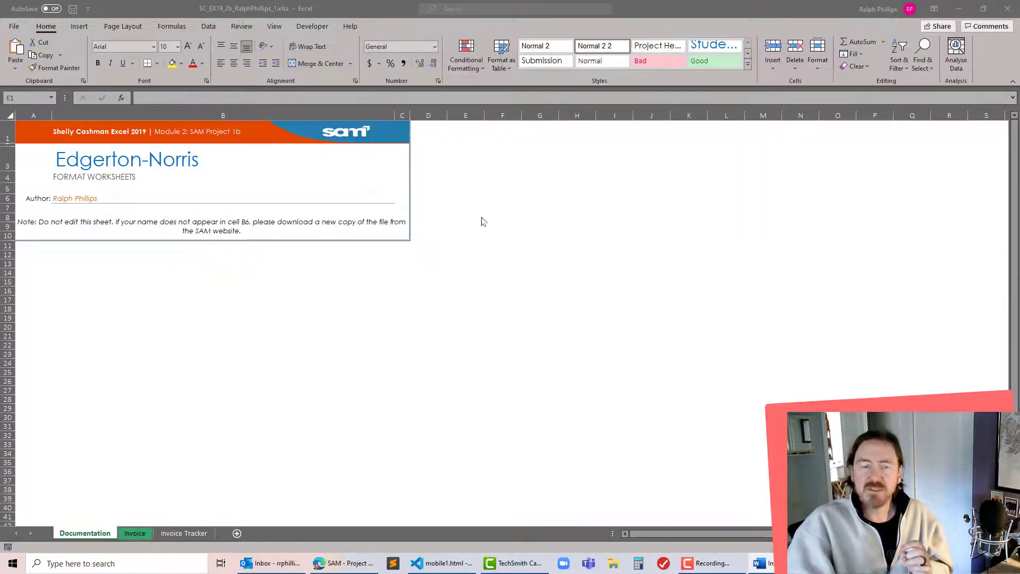
Step: Save a copy of the start workbook to the Desktop, changing the file name ending from _1 to _2
{"action": "left_click", "coordinate": [14, 28]}
{"action": "left_click", "coordinate": [34, 169]}
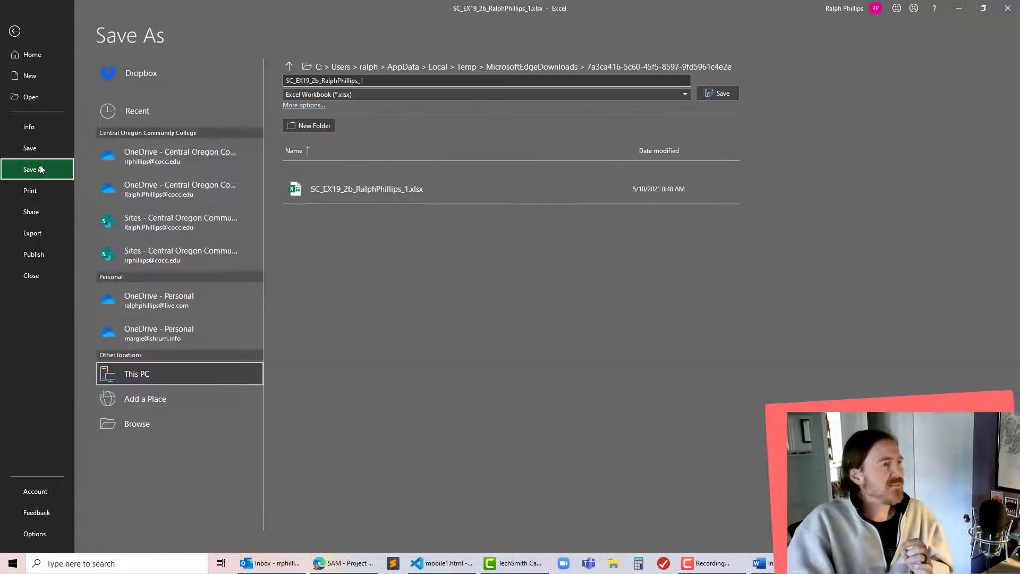
{"action": "left_click", "coordinate": [143, 423]}
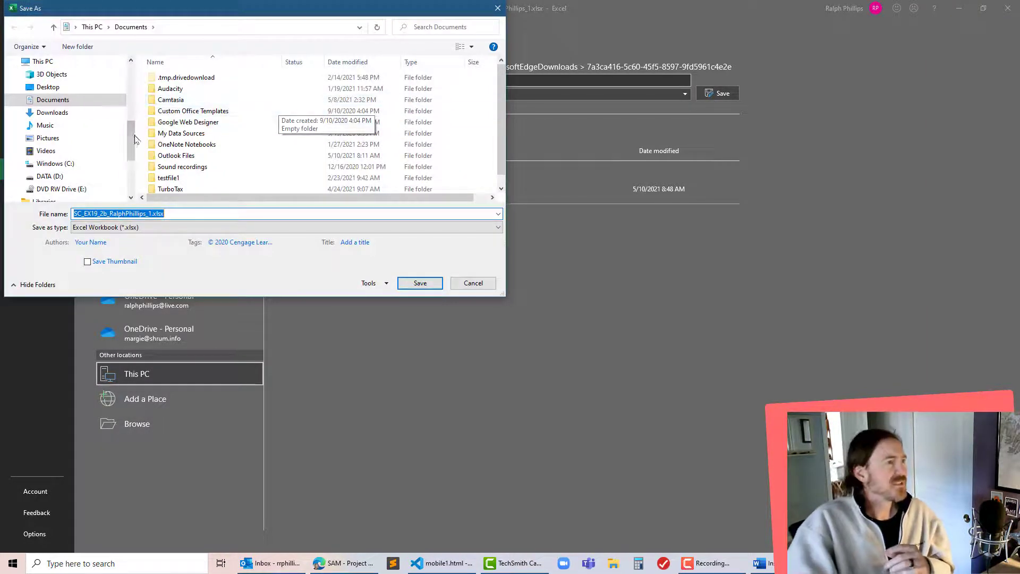
{"action": "scroll", "coordinate": [134, 132], "scroll_direction": "up", "scroll_amount": 1}
{"action": "scroll", "coordinate": [135, 132], "scroll_direction": "up", "scroll_amount": 3}
{"action": "left_click", "coordinate": [43, 78]}
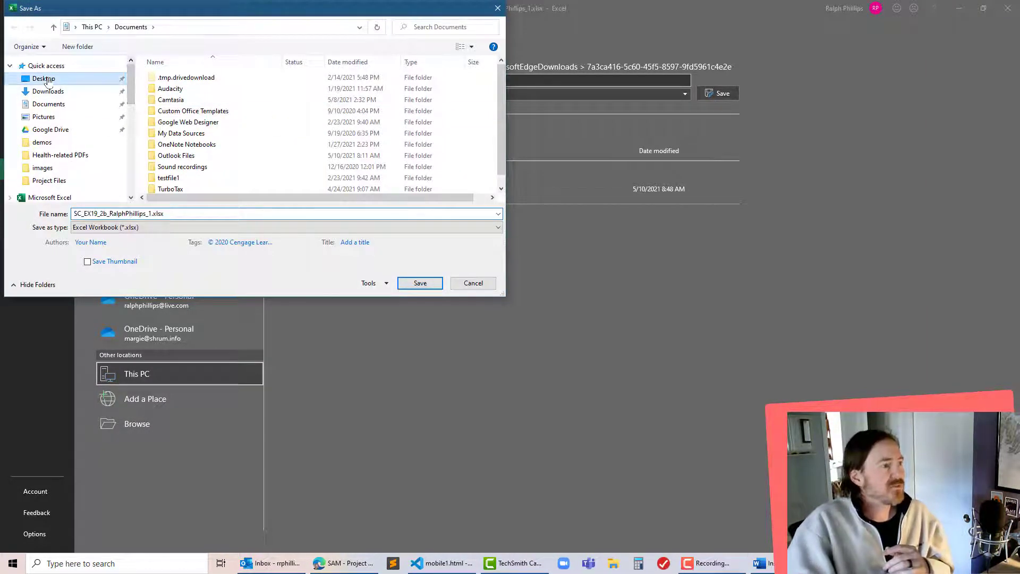
{"action": "left_click", "coordinate": [145, 213]}
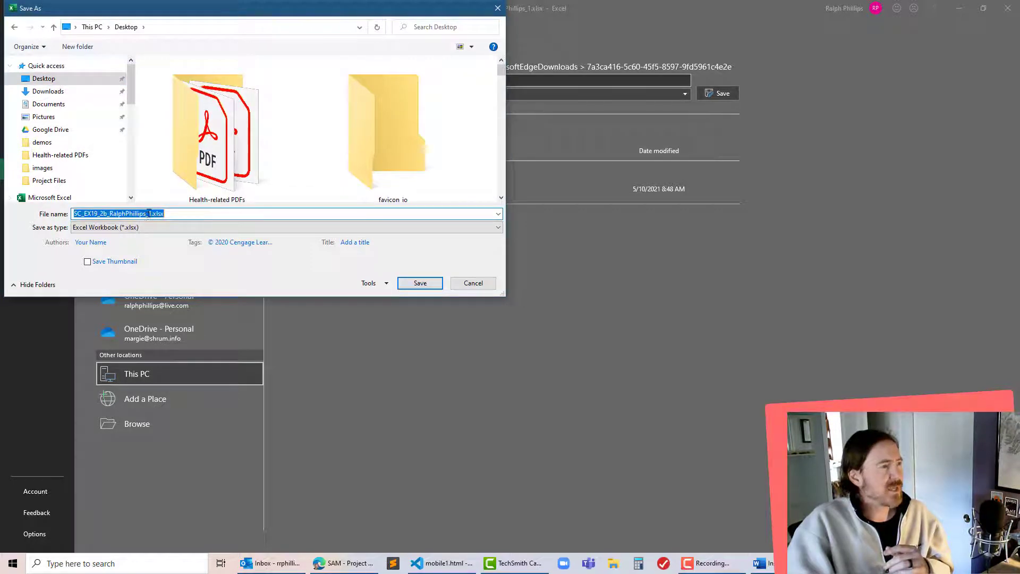
{"action": "left_click", "coordinate": [149, 214]}
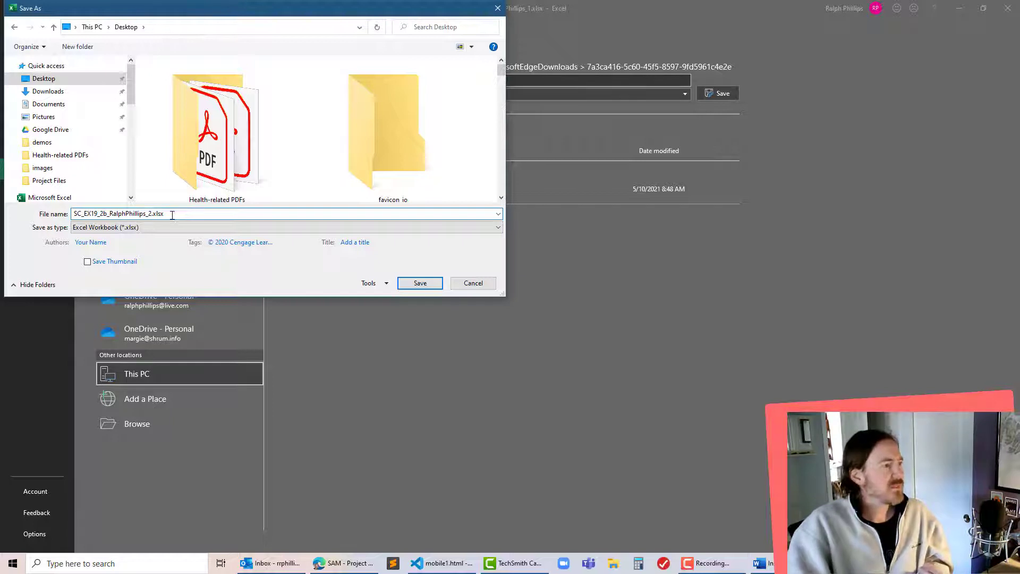
{"action": "left_click", "coordinate": [429, 286]}
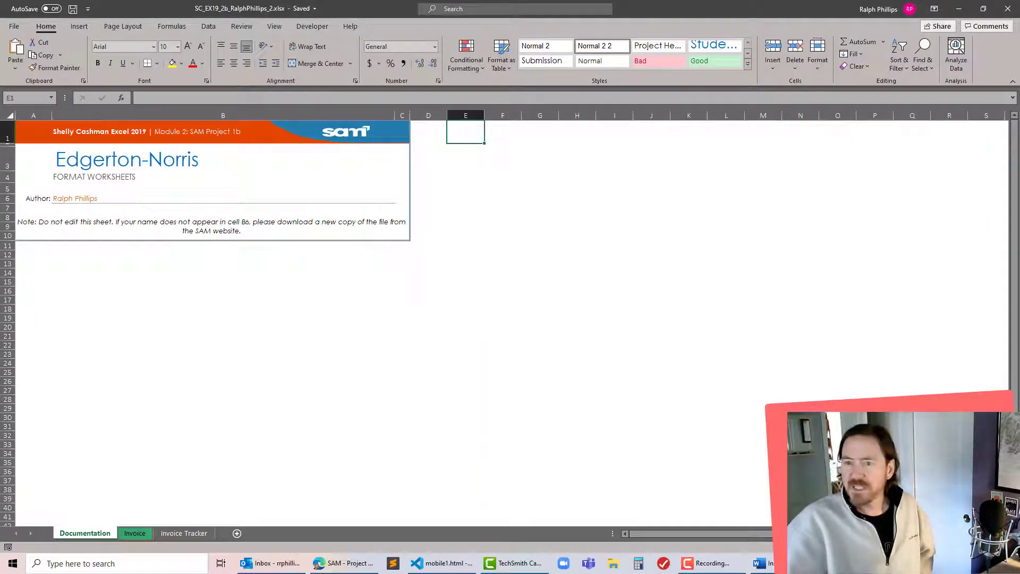
Step: Arrange the Excel workbook and the Word instructions document side by side, each filling half of the screen
{"action": "left_click_drag", "start_coordinate": [1019, 96], "coordinate": [1019, 289]}
{"action": "left_click", "coordinate": [702, 8]}
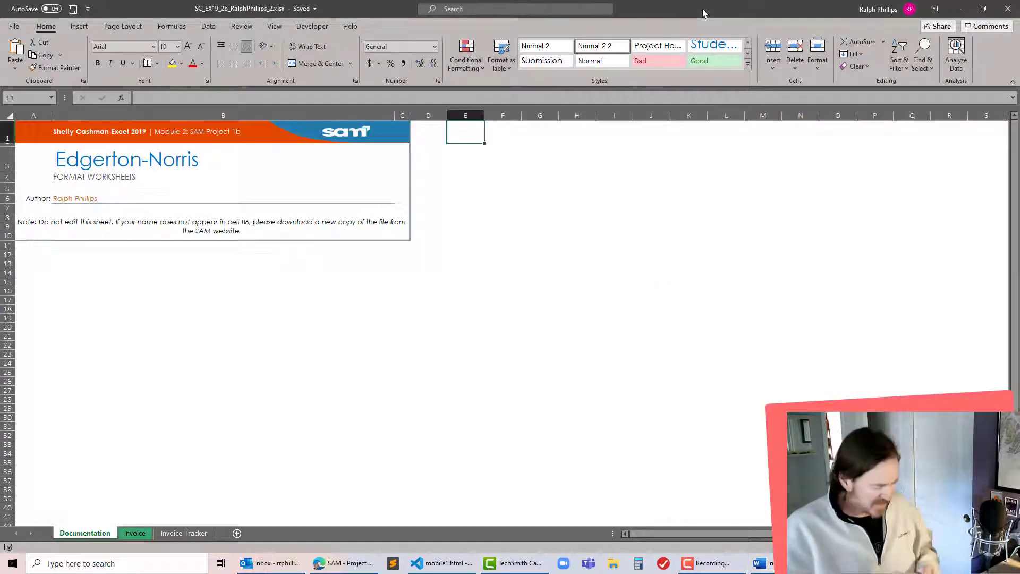
{"action": "key", "text": "super+Left"}
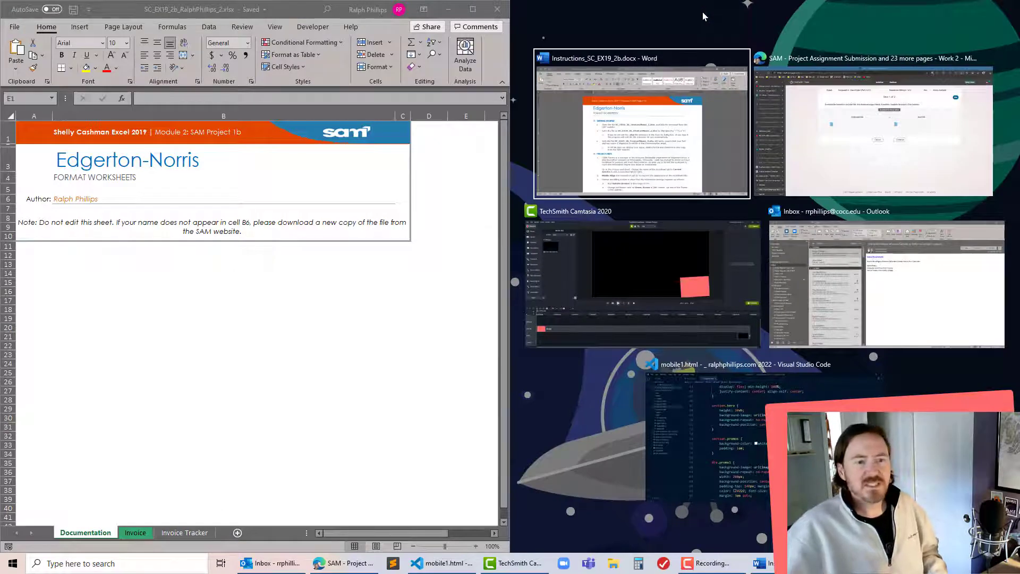
{"action": "left_click", "coordinate": [724, 132]}
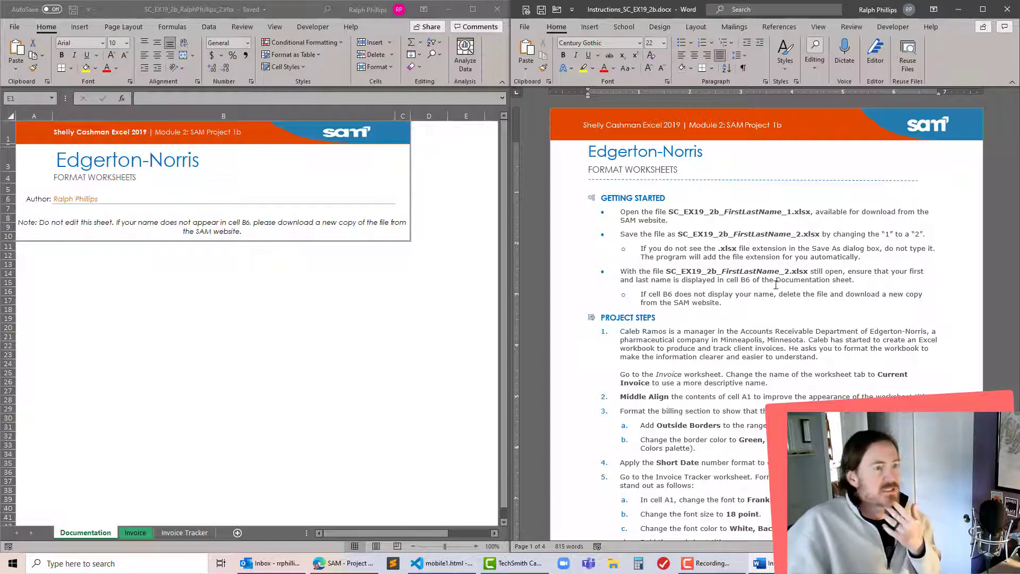
Step: Apply strikethrough to all the bullet items under Getting Started in the instructions document
{"action": "left_click", "coordinate": [846, 280]}
{"action": "scroll", "coordinate": [849, 276], "scroll_direction": "down", "scroll_amount": 1}
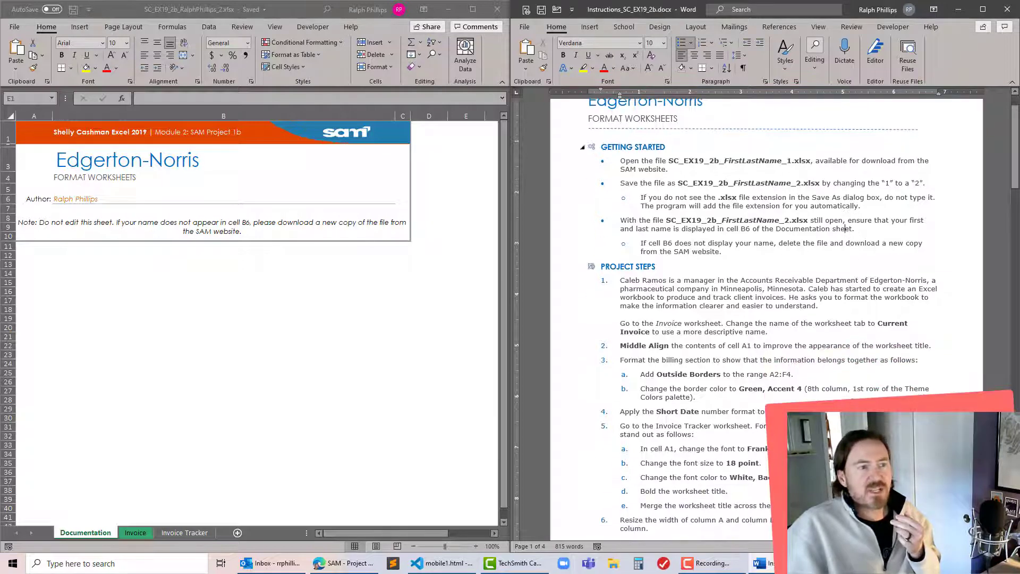
{"action": "left_click_drag", "start_coordinate": [619, 161], "coordinate": [725, 252]}
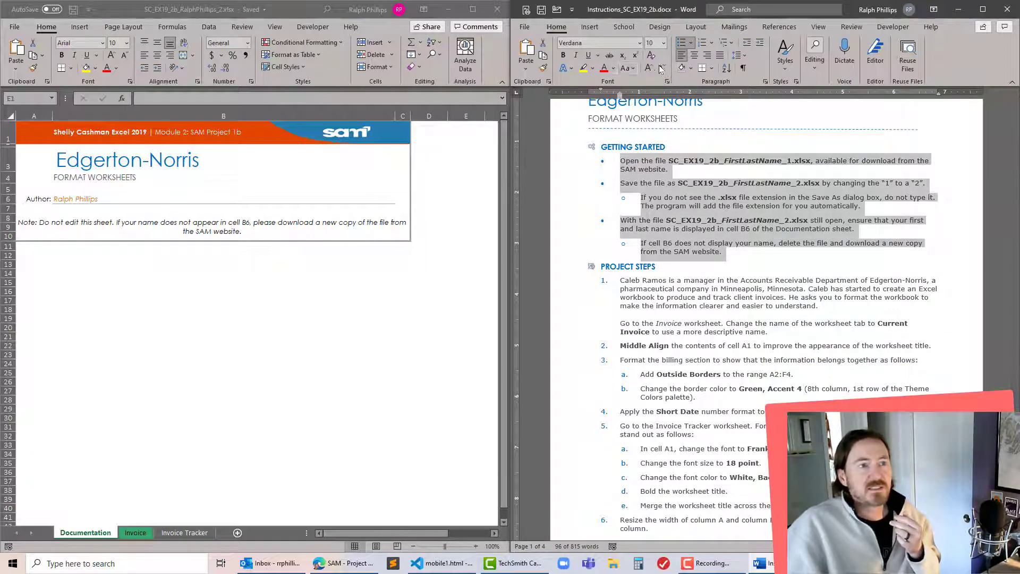
{"action": "left_click", "coordinate": [610, 55]}
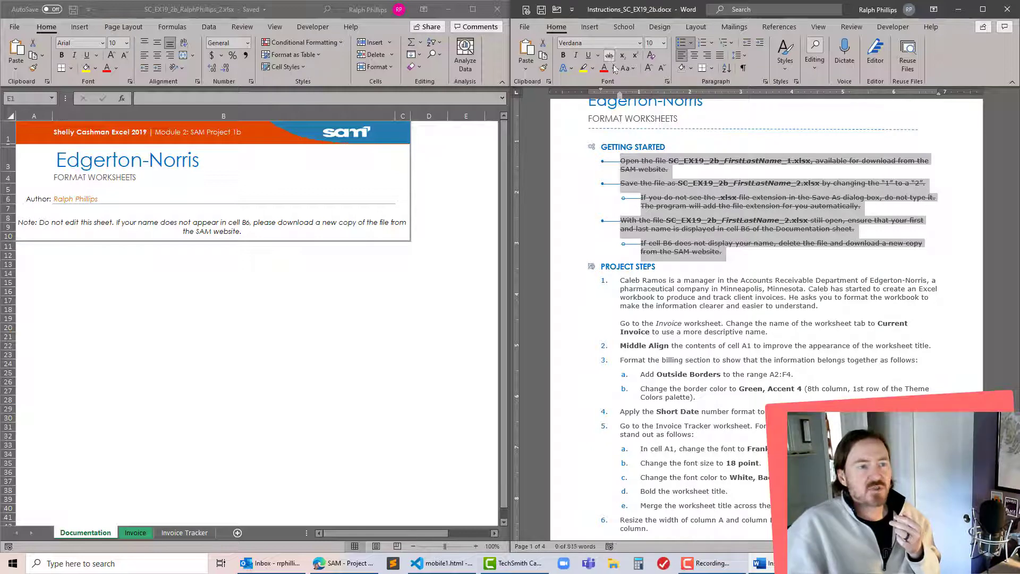
{"action": "left_click", "coordinate": [716, 290]}
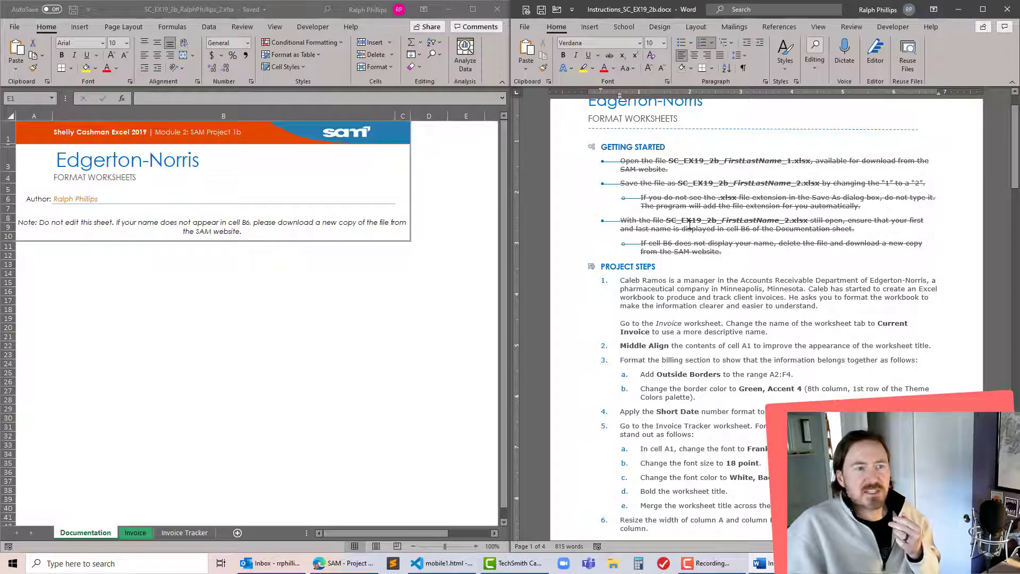
Step: Check the author name in cell B6 of the Documentation sheet against the Getting Started instruction
{"action": "left_click_drag", "start_coordinate": [690, 225], "coordinate": [832, 229]}
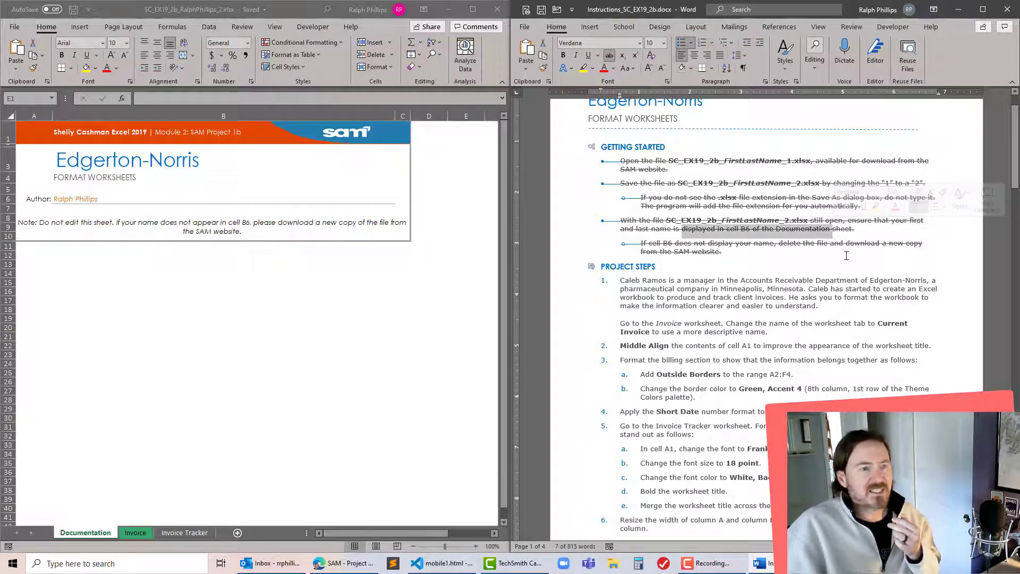
{"action": "left_click", "coordinate": [68, 199]}
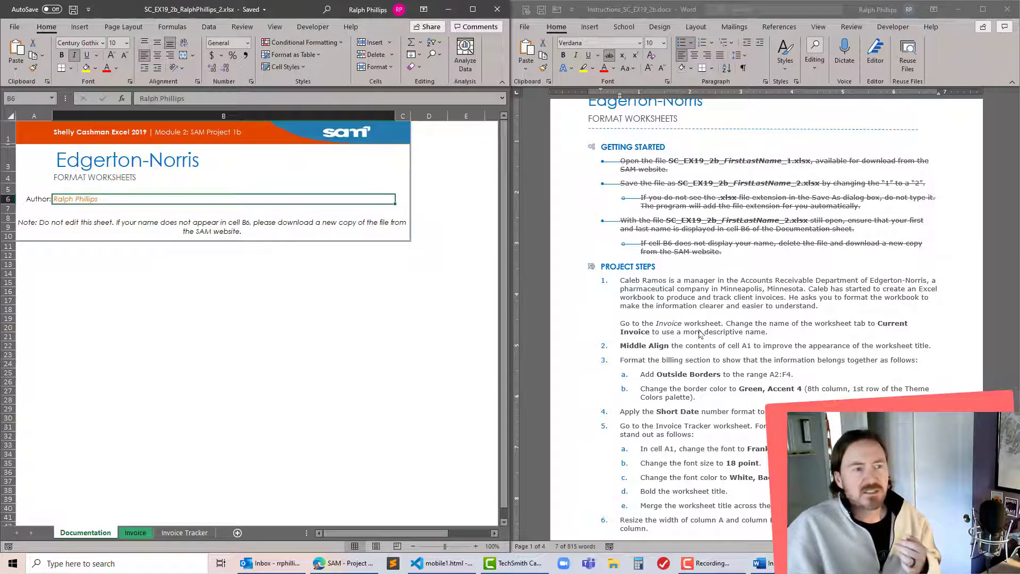
Step: Rename the Invoice worksheet tab to Current Invoice, as project step 1 of the instructions asks
{"action": "scroll", "coordinate": [686, 289], "scroll_direction": "down", "scroll_amount": 3}
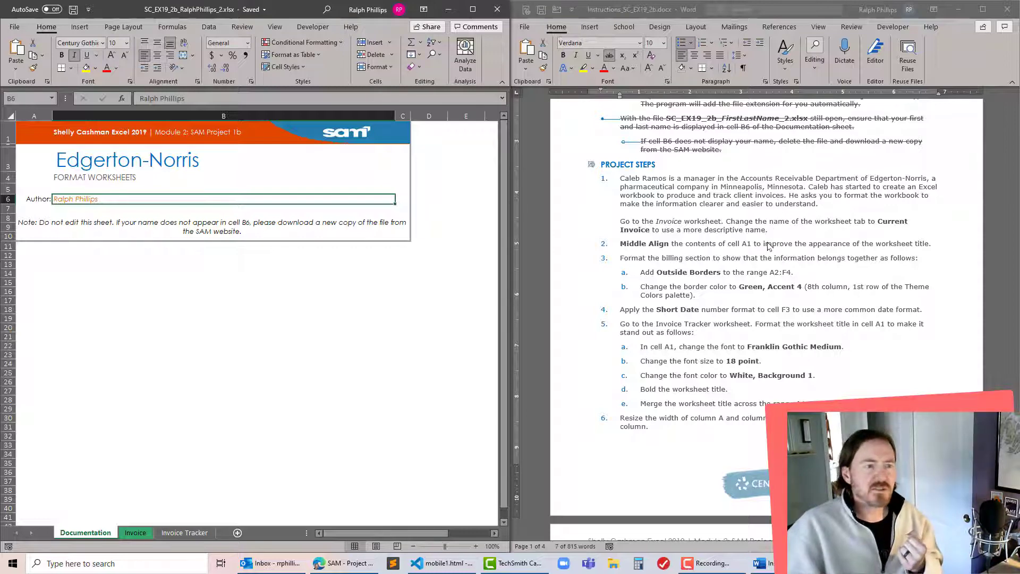
{"action": "scroll", "coordinate": [767, 246], "scroll_direction": "down", "scroll_amount": 3}
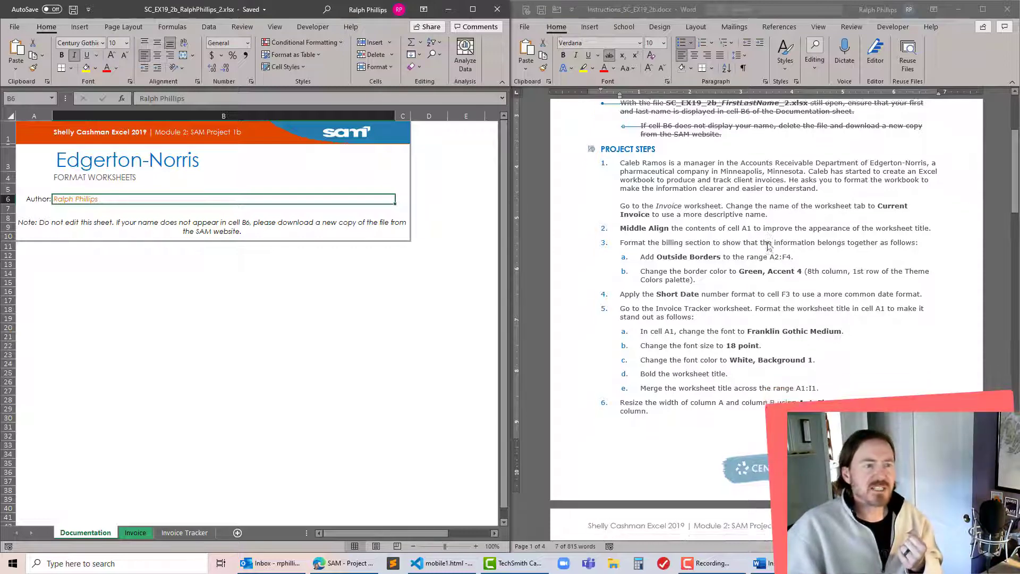
{"action": "left_click", "coordinate": [131, 532]}
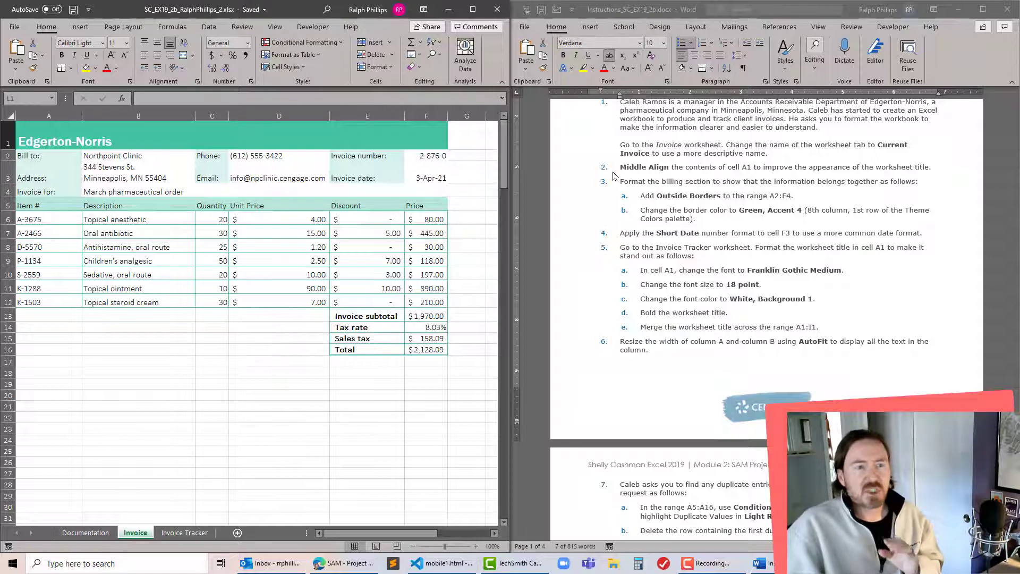
{"action": "double_click", "coordinate": [137, 533]}
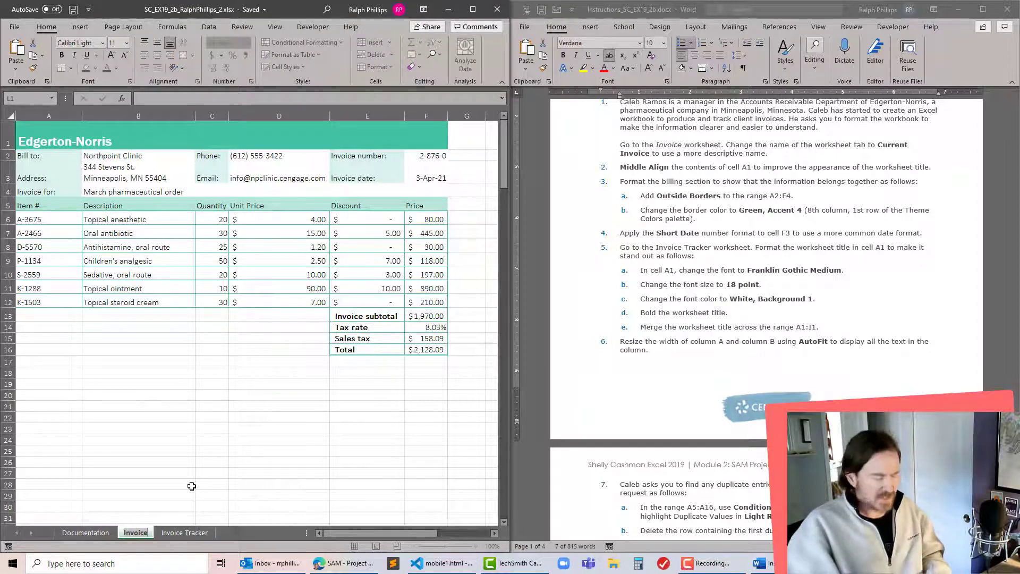
{"action": "type", "text": "Current"}
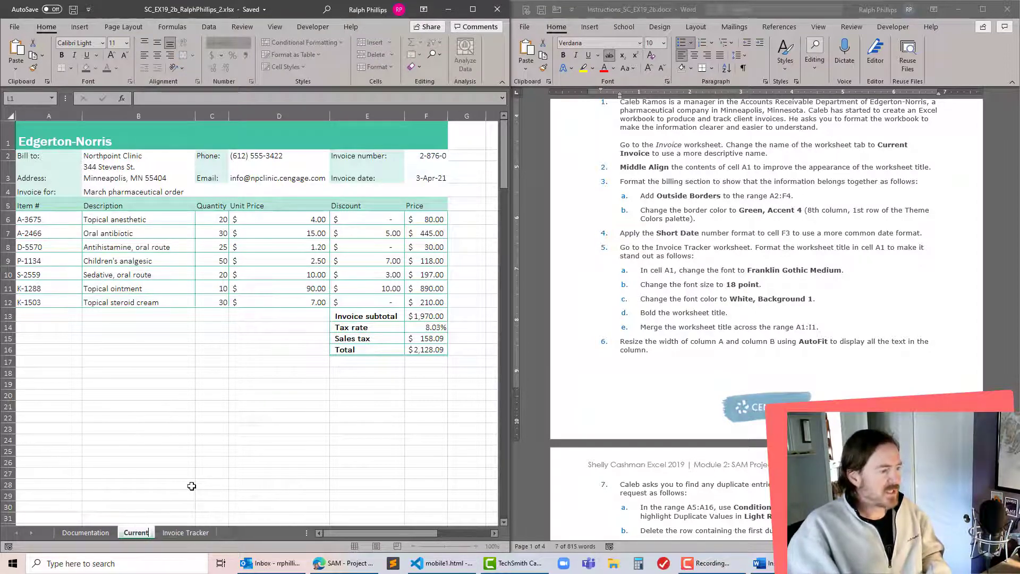
{"action": "type", "text": " Invoice"}
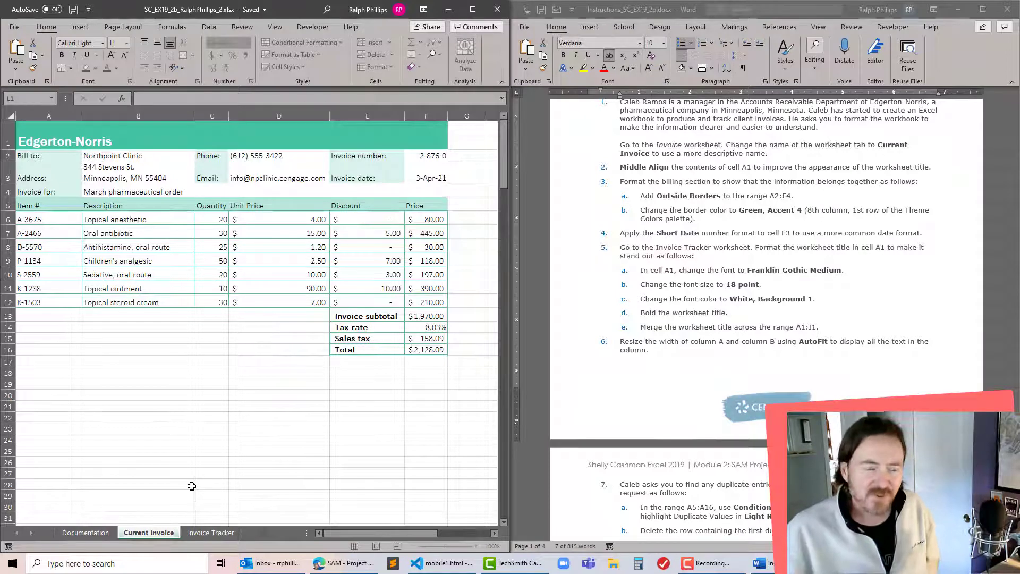
{"action": "key", "text": "Return"}
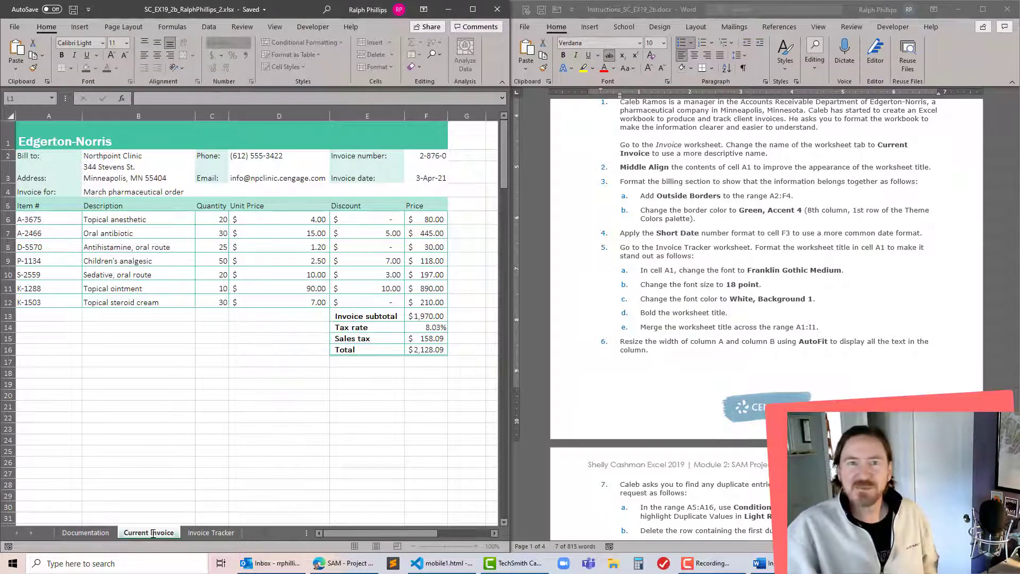
{"action": "key", "text": "Return"}
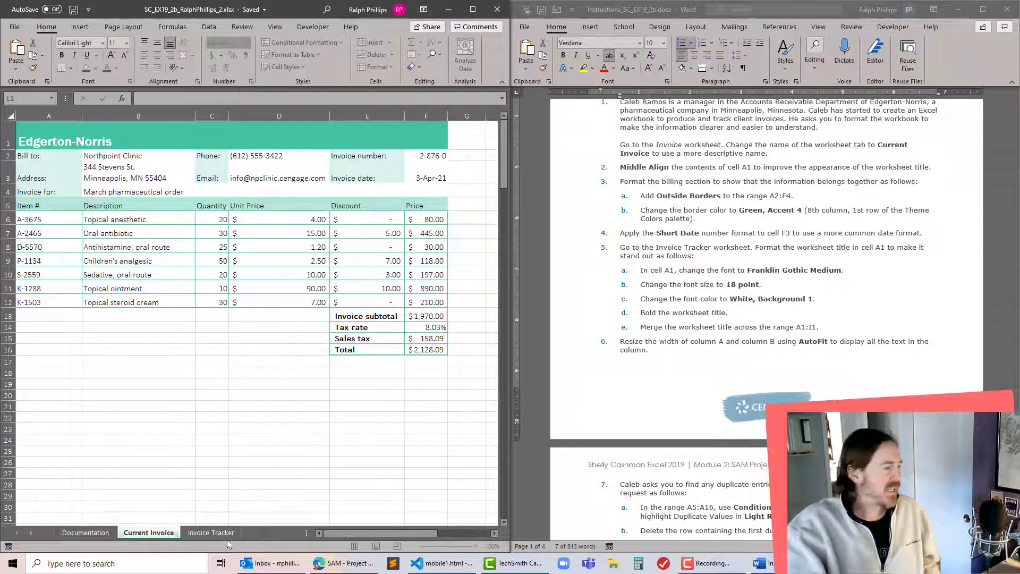
{"action": "key", "text": "Return"}
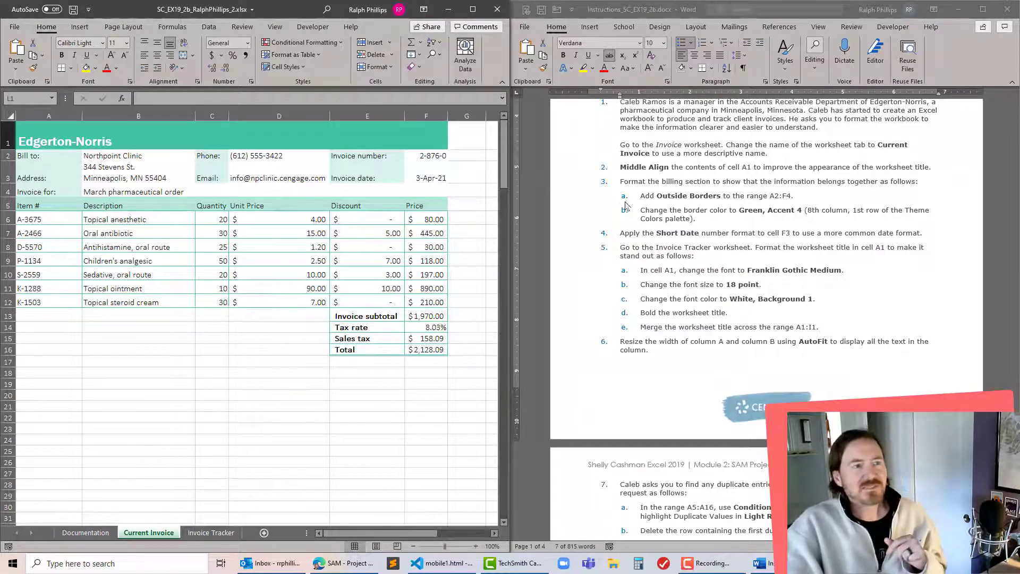
Step: Middle-align the contents of cell A1 on the Current Invoice sheet
{"action": "left_click", "coordinate": [675, 183]}
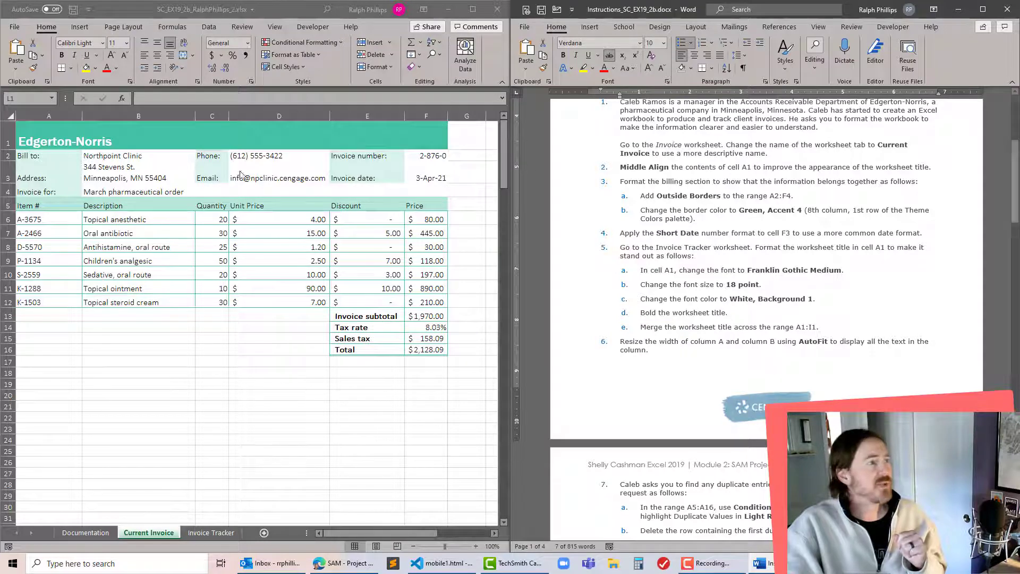
{"action": "left_click", "coordinate": [56, 135]}
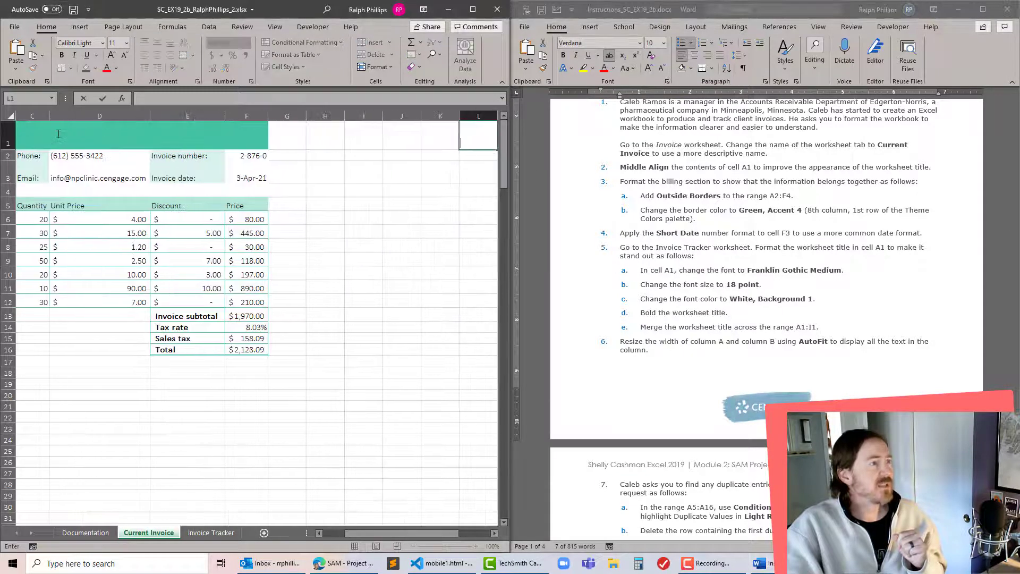
{"action": "left_click", "coordinate": [48, 133]}
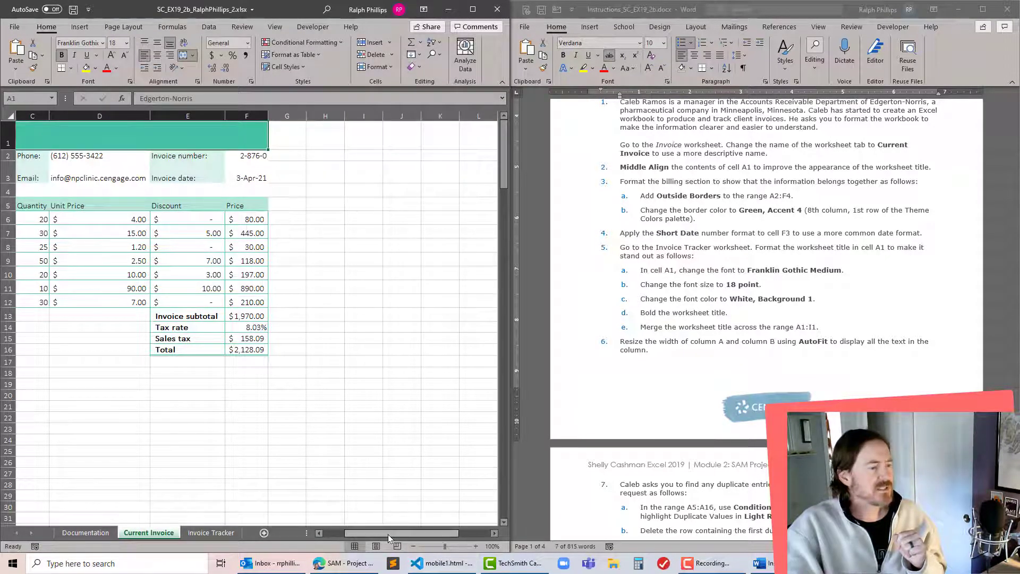
{"action": "left_click_drag", "start_coordinate": [388, 533], "coordinate": [349, 537]}
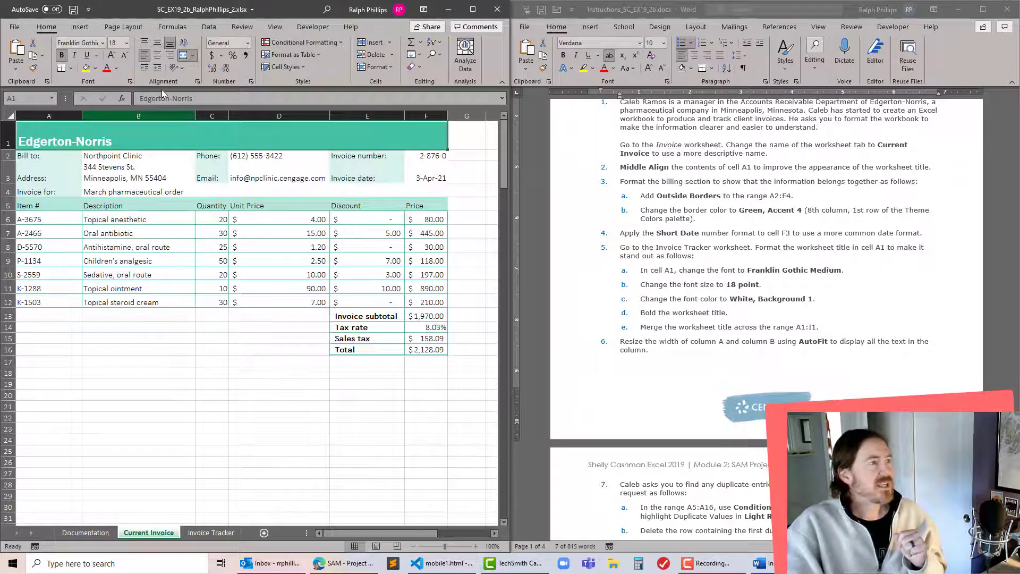
{"action": "left_click", "coordinate": [161, 44]}
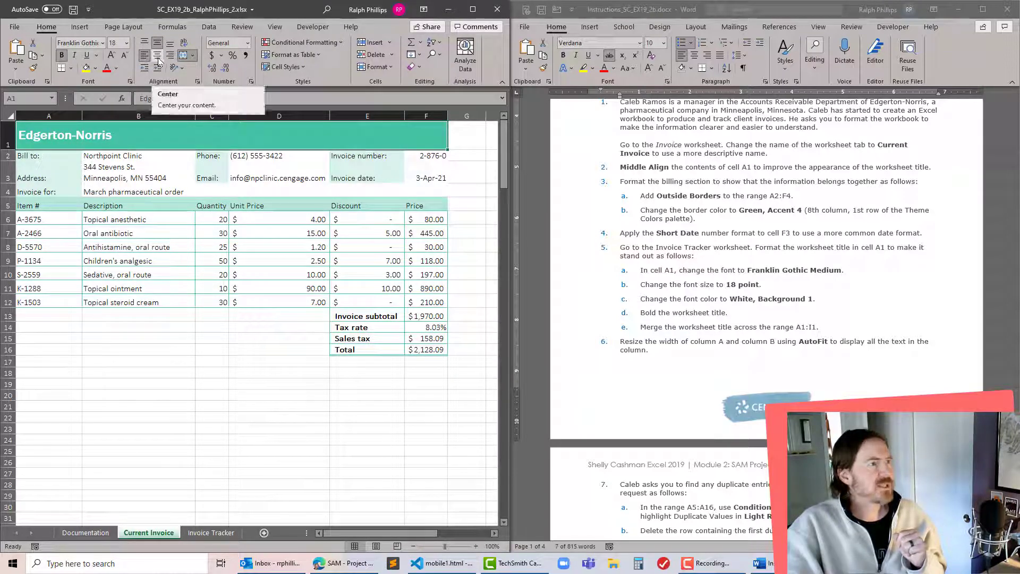
Step: Try centering the title in cell A1 horizontally, and restore its left alignment to match Final Figure 1 in the instructions
{"action": "left_click", "coordinate": [158, 61]}
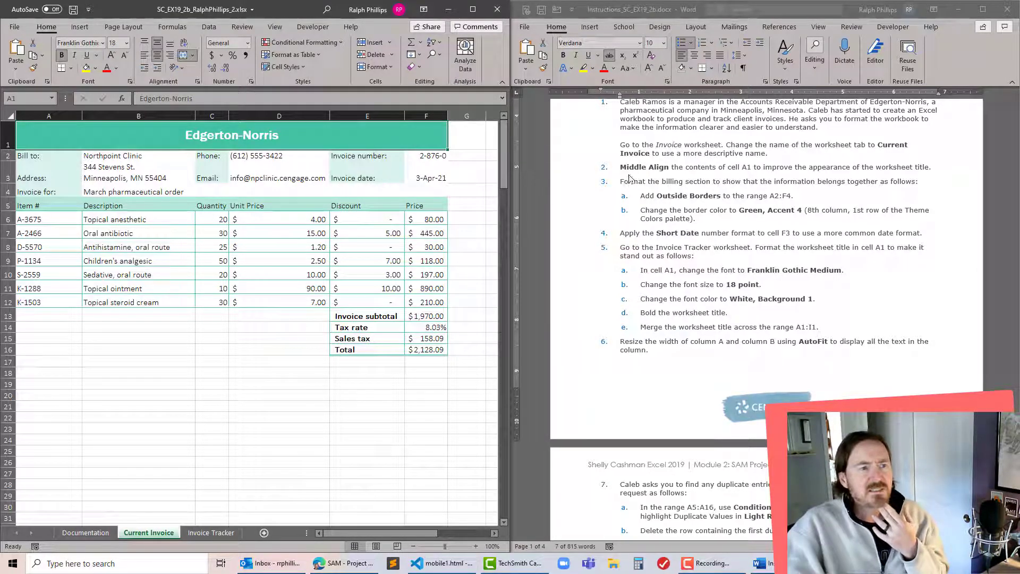
{"action": "left_click", "coordinate": [157, 45]}
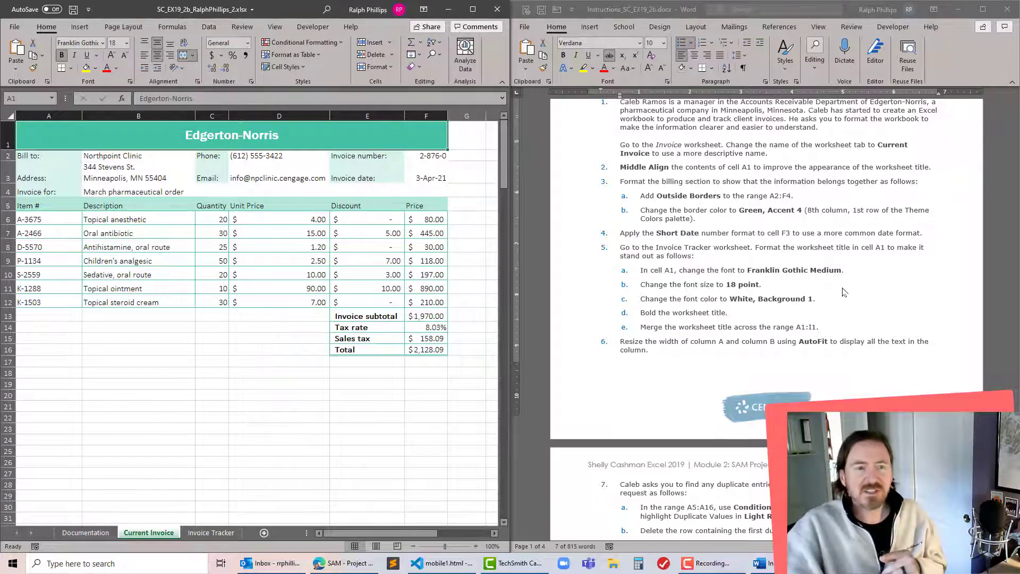
{"action": "scroll", "coordinate": [853, 291], "scroll_direction": "down", "scroll_amount": 8}
{"action": "scroll", "coordinate": [852, 292], "scroll_direction": "down", "scroll_amount": 20}
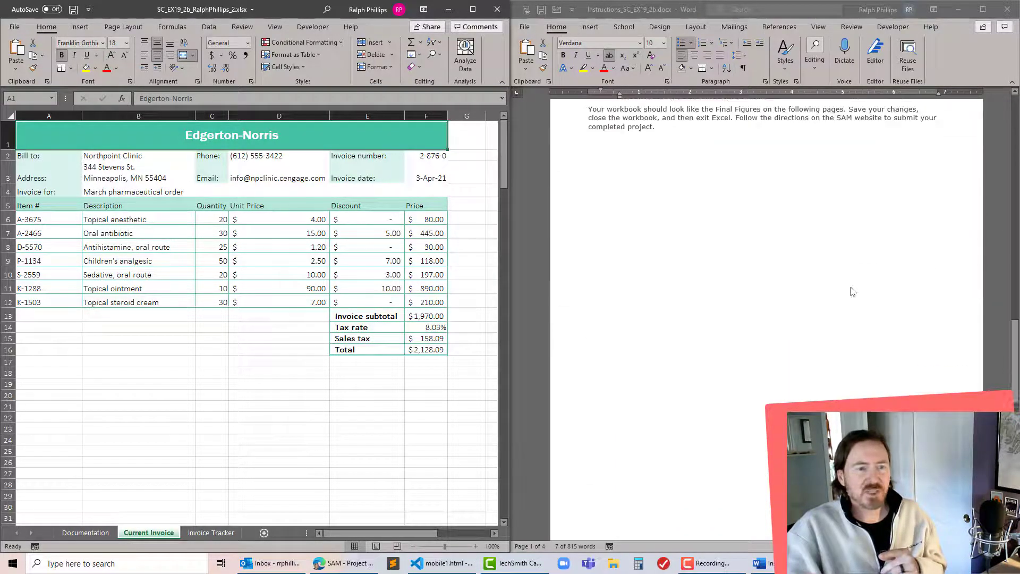
{"action": "scroll", "coordinate": [852, 292], "scroll_direction": "down", "scroll_amount": 14}
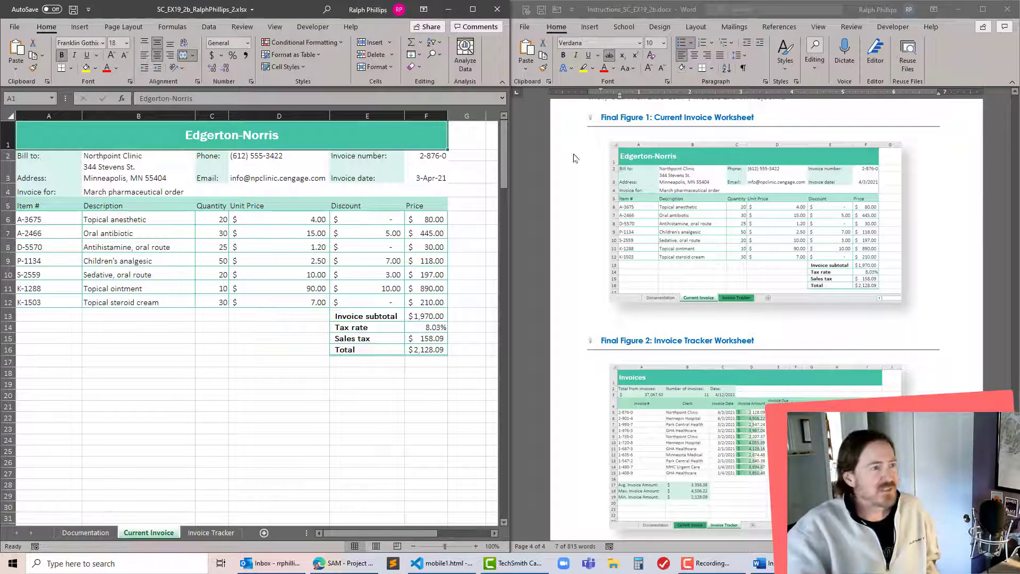
{"action": "left_click", "coordinate": [145, 56]}
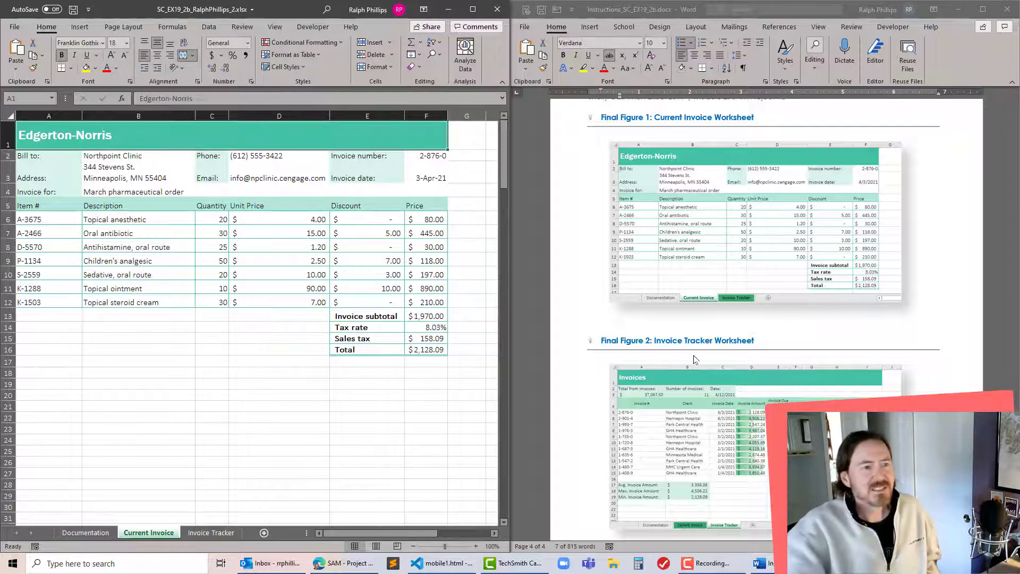
Step: Apply strikethrough to project steps 1 and 2 in the instructions document
{"action": "scroll", "coordinate": [695, 360], "scroll_direction": "up", "scroll_amount": 3}
{"action": "scroll", "coordinate": [694, 359], "scroll_direction": "up", "scroll_amount": 10}
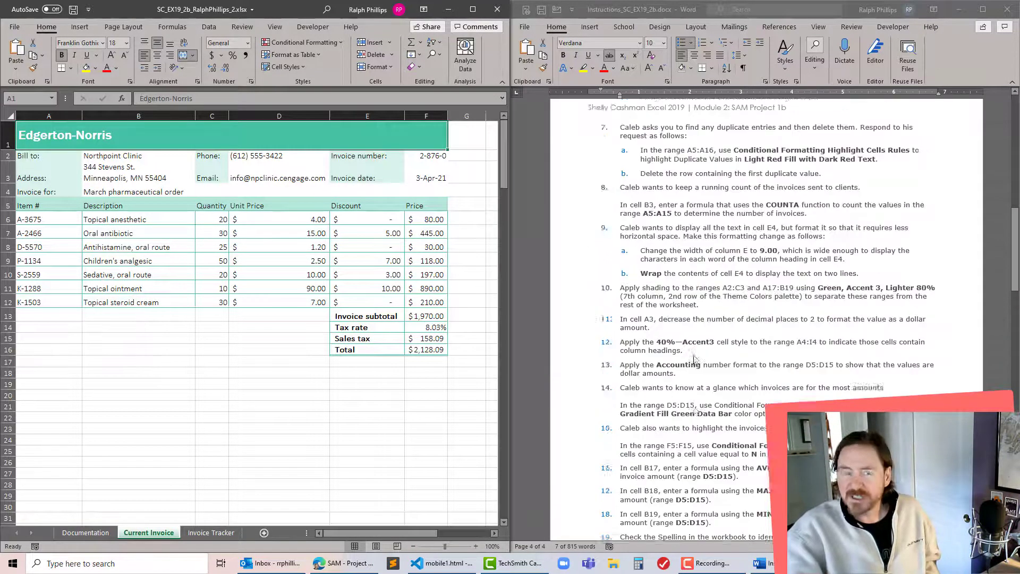
{"action": "scroll", "coordinate": [695, 359], "scroll_direction": "up", "scroll_amount": 7}
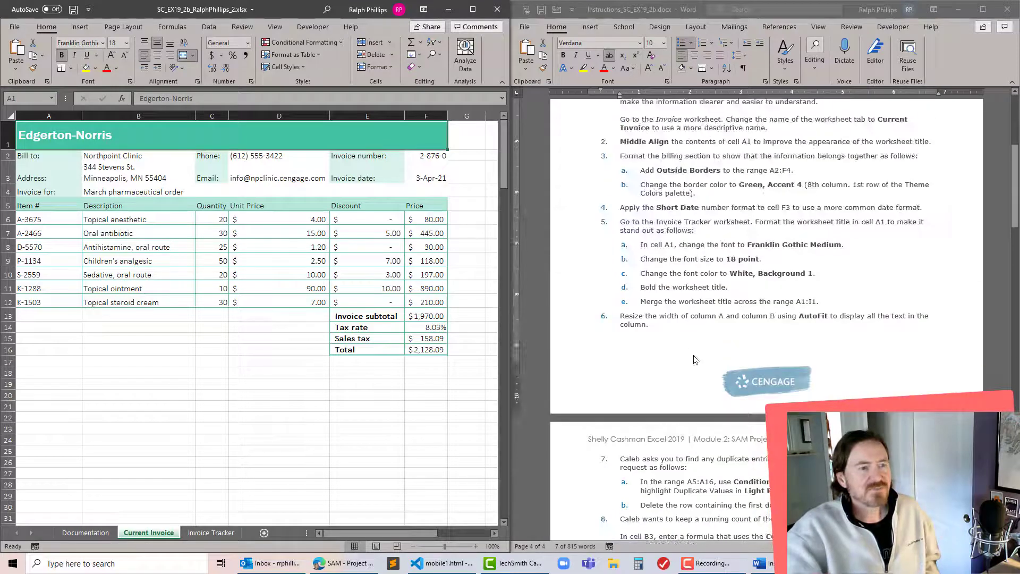
{"action": "scroll", "coordinate": [695, 359], "scroll_direction": "down", "scroll_amount": 5}
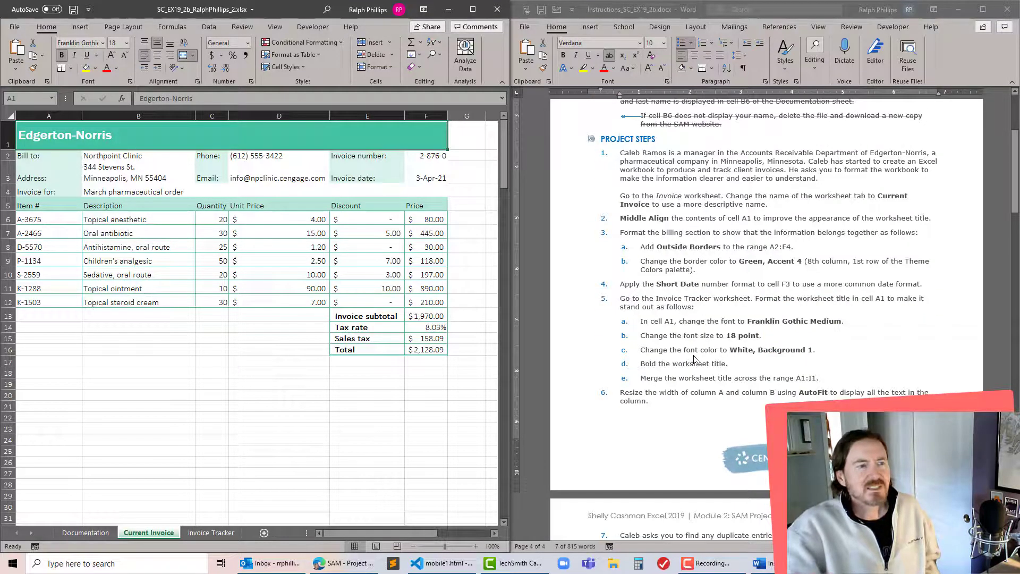
{"action": "left_click", "coordinate": [643, 226]}
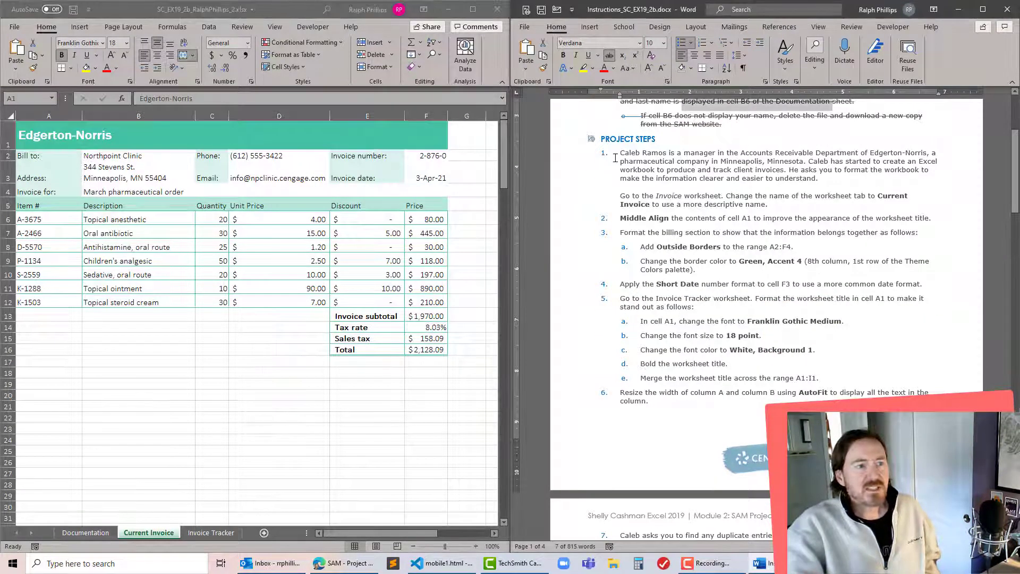
{"action": "left_click_drag", "start_coordinate": [618, 152], "coordinate": [962, 222]}
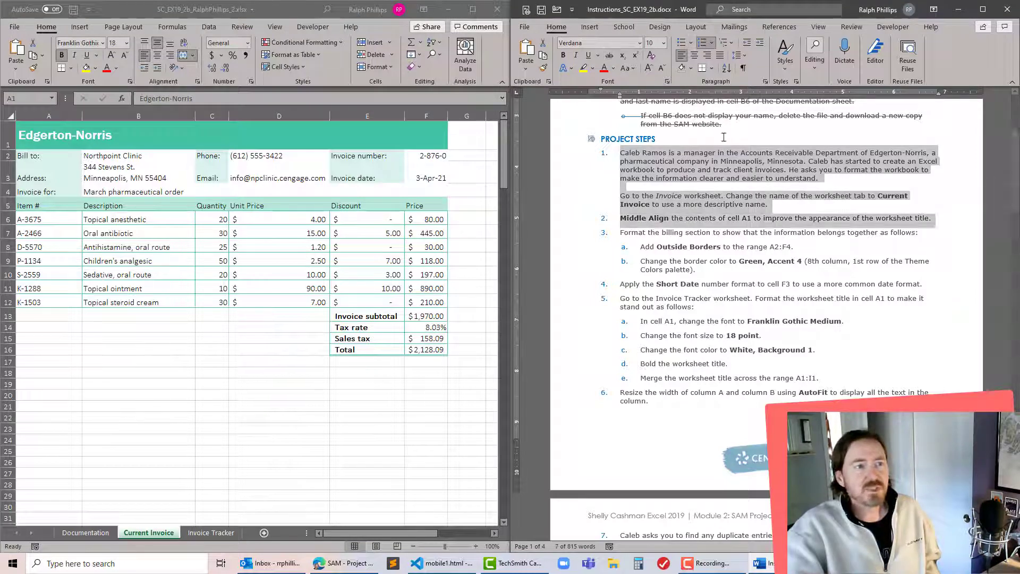
{"action": "left_click", "coordinate": [609, 55]}
Step: Add Outside Borders to the billing section, range A2:F4, on the Current Invoice sheet
{"action": "scroll", "coordinate": [727, 261], "scroll_direction": "down", "scroll_amount": 2}
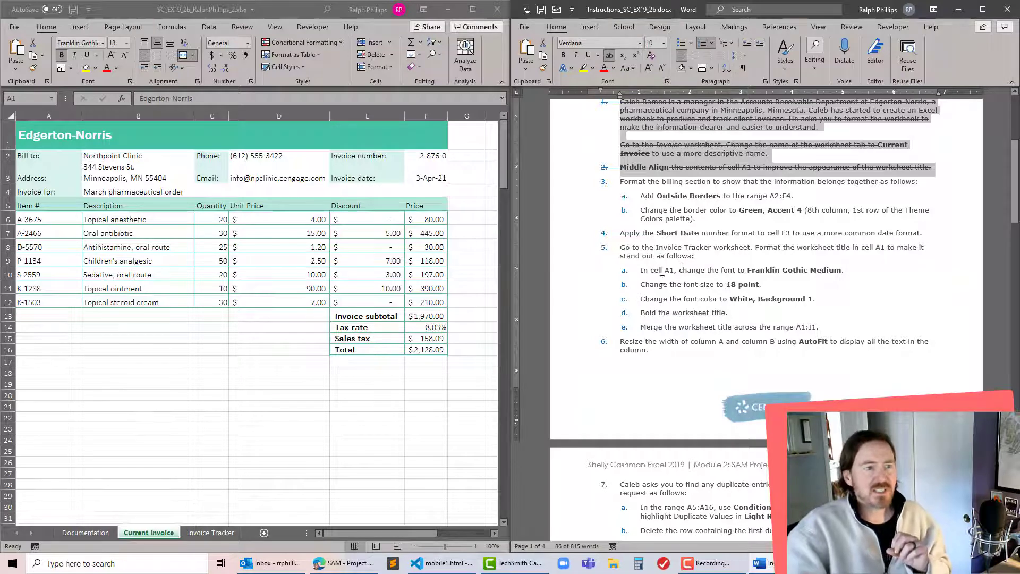
{"action": "scroll", "coordinate": [662, 279], "scroll_direction": "down", "scroll_amount": 1}
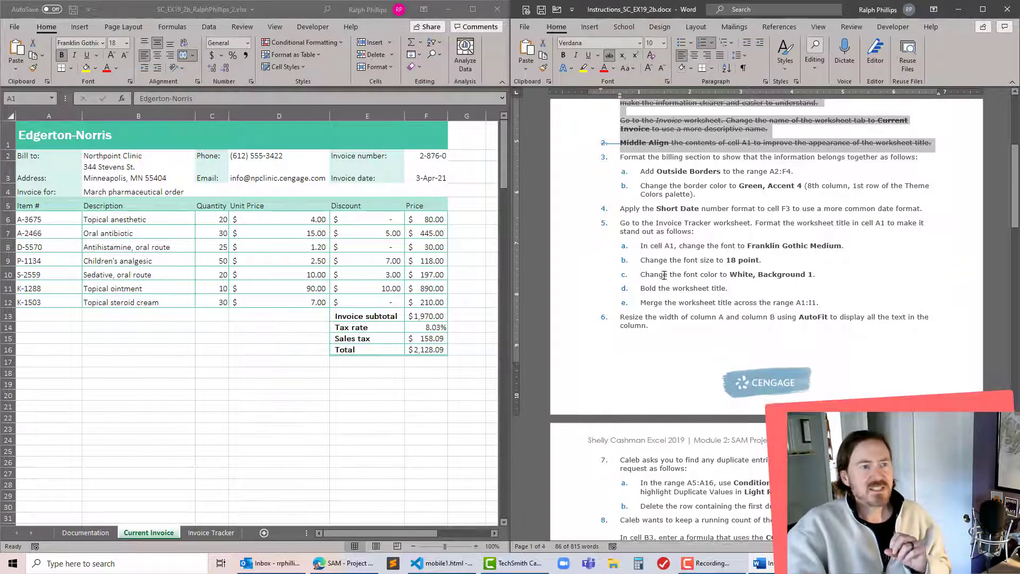
{"action": "left_click", "coordinate": [726, 186]}
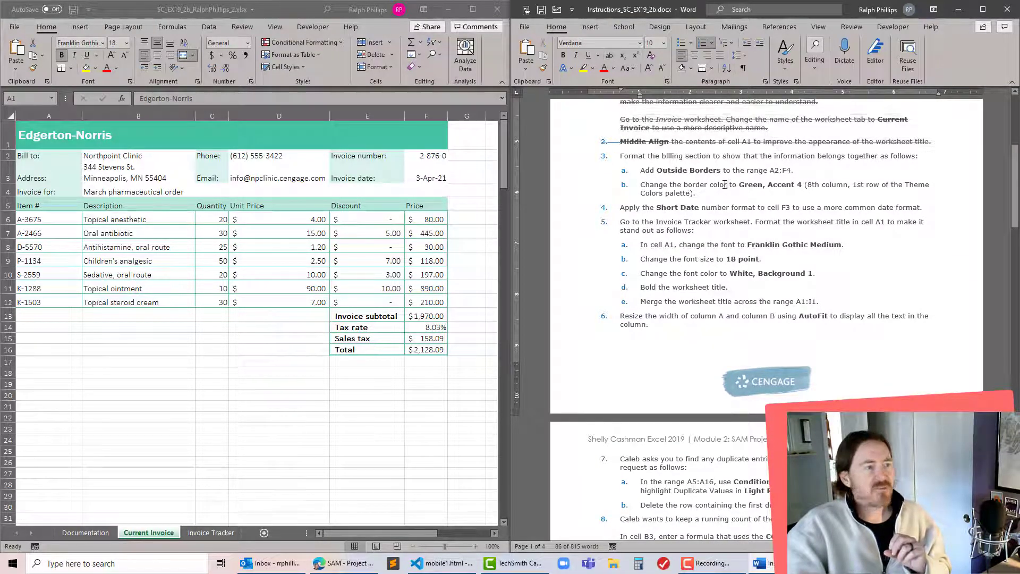
{"action": "left_click", "coordinate": [252, 226]}
{"action": "left_click_drag", "start_coordinate": [31, 157], "coordinate": [425, 187]}
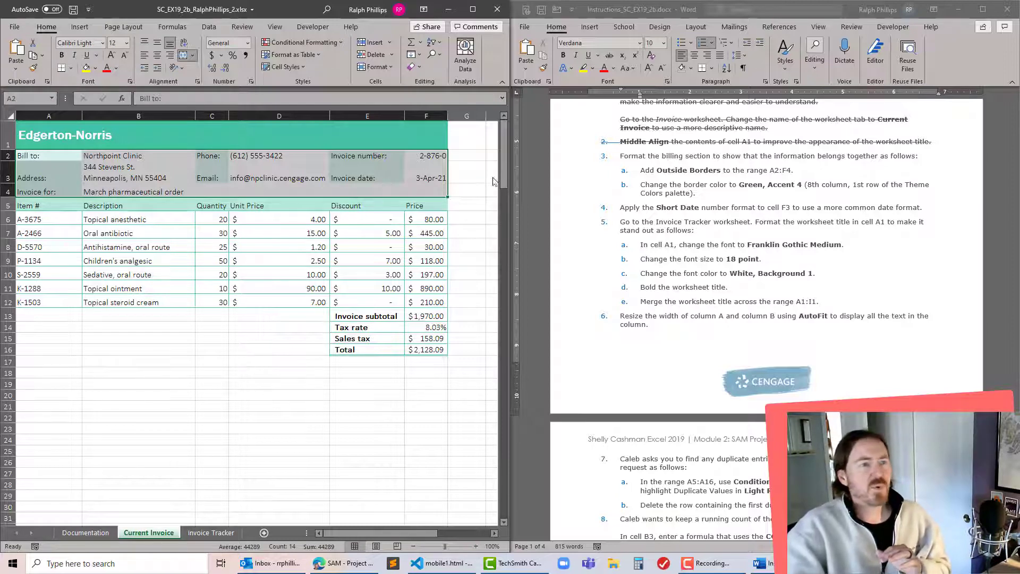
{"action": "left_click", "coordinate": [72, 71]}
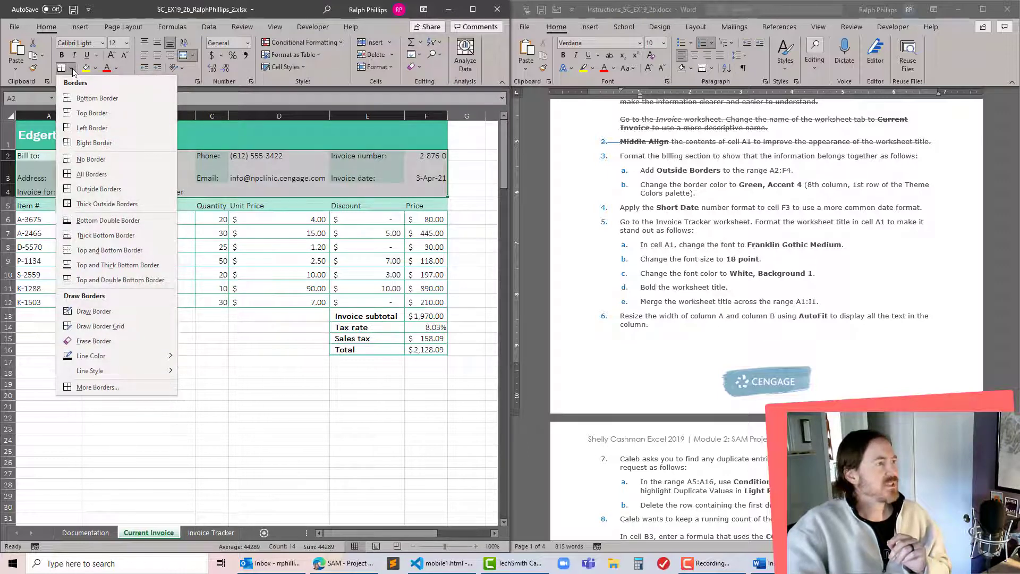
{"action": "left_click", "coordinate": [102, 190]}
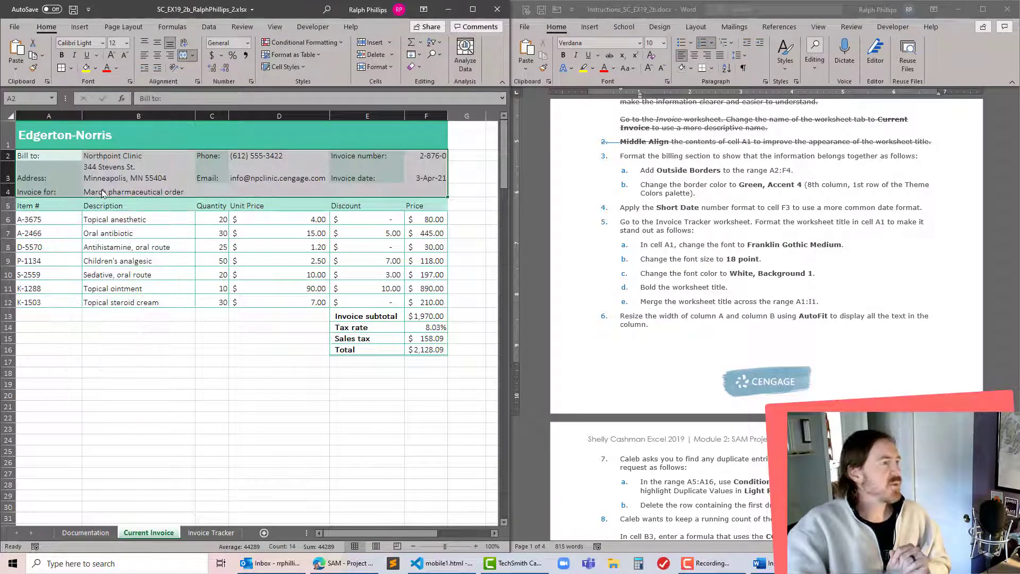
{"action": "left_click", "coordinate": [287, 258]}
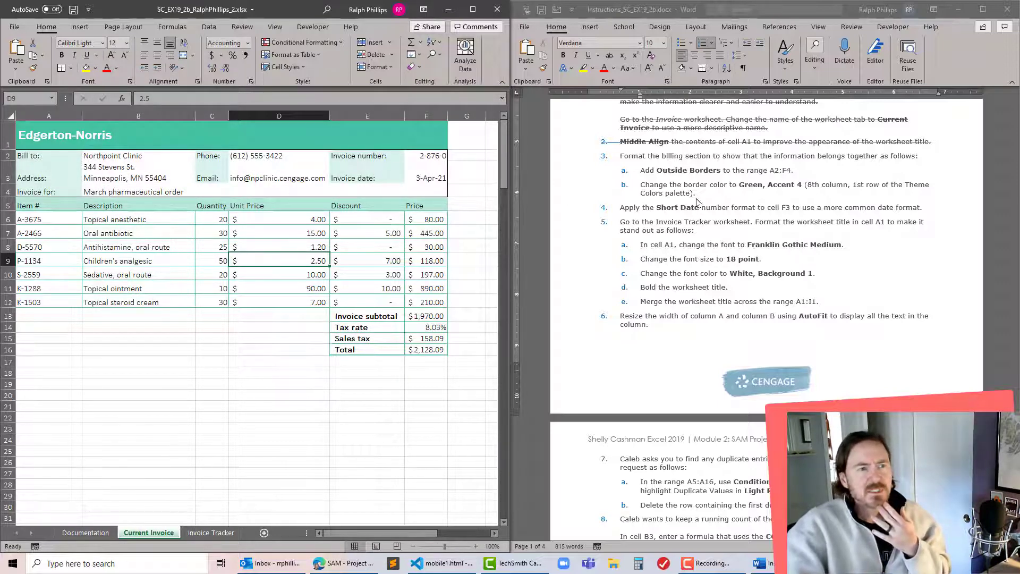
Step: Change the outside border color of the billing section, range A2:F4, to Green, Accent 4 on the Current Invoice sheet
{"action": "left_click_drag", "start_coordinate": [52, 161], "coordinate": [433, 192]}
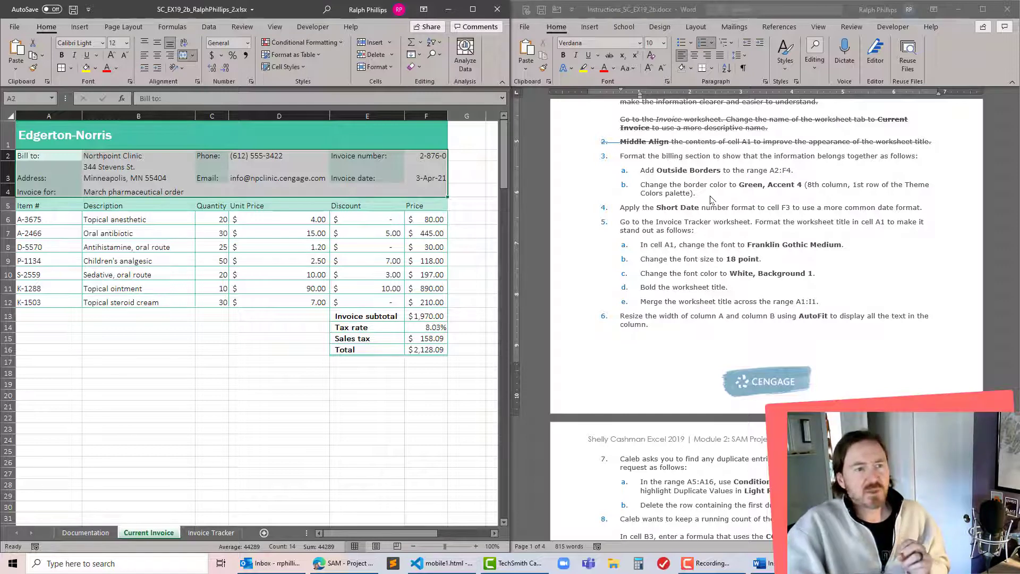
{"action": "left_click", "coordinate": [71, 68]}
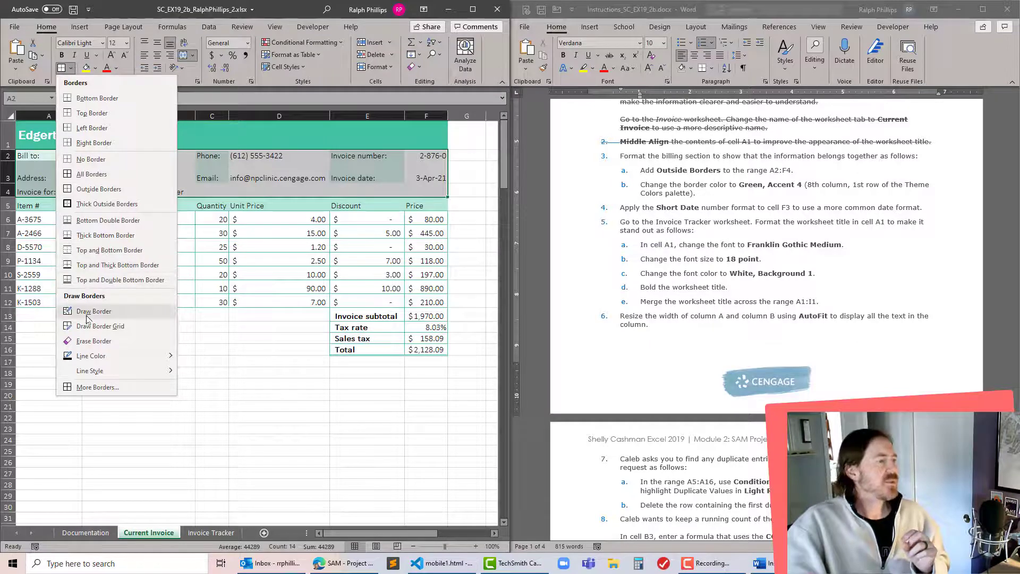
{"action": "mouse_move", "coordinate": [130, 357]}
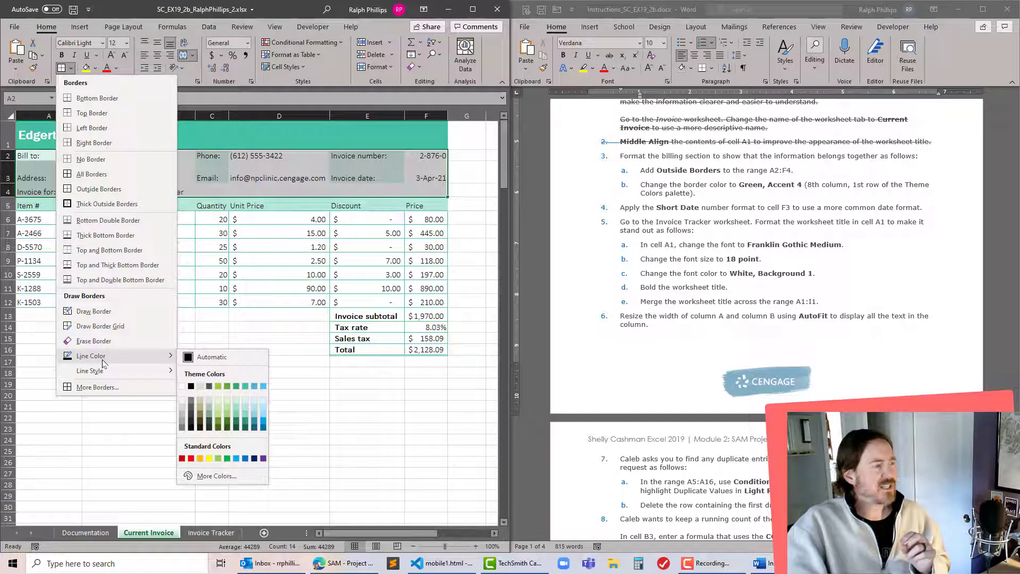
{"action": "left_click", "coordinate": [109, 393]}
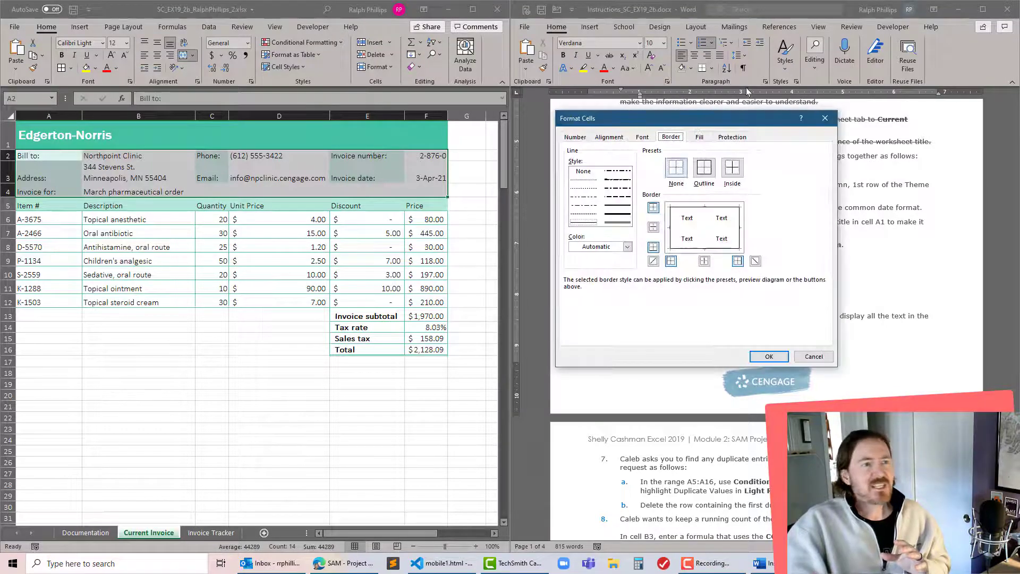
{"action": "left_click_drag", "start_coordinate": [721, 119], "coordinate": [377, 103]}
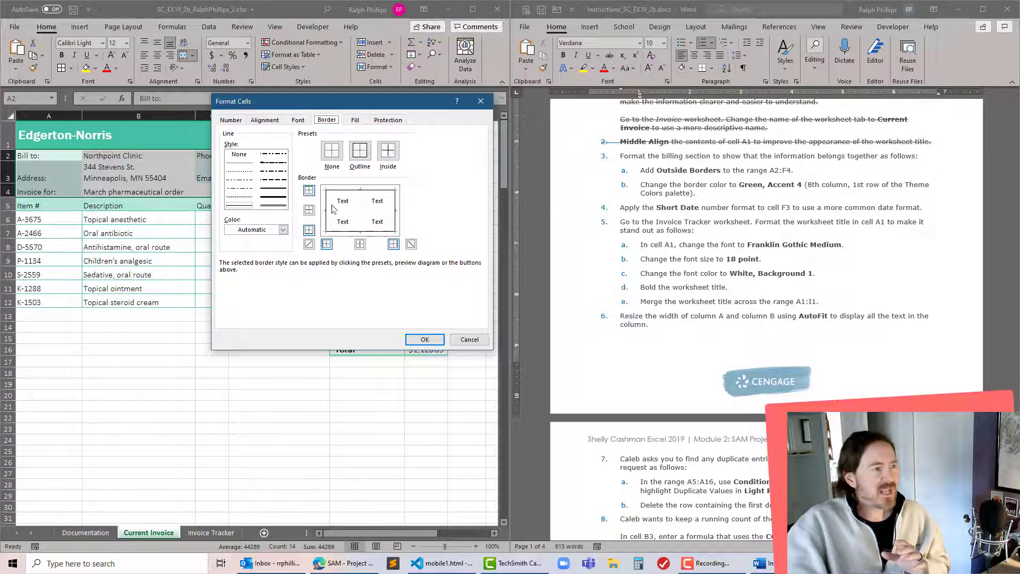
{"action": "left_click", "coordinate": [283, 230]}
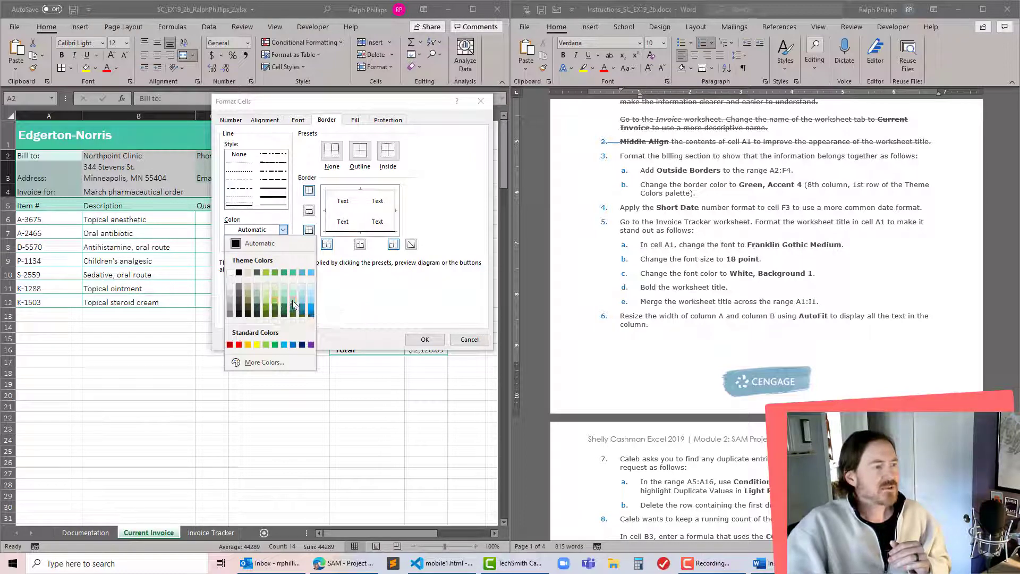
{"action": "left_click", "coordinate": [293, 274]}
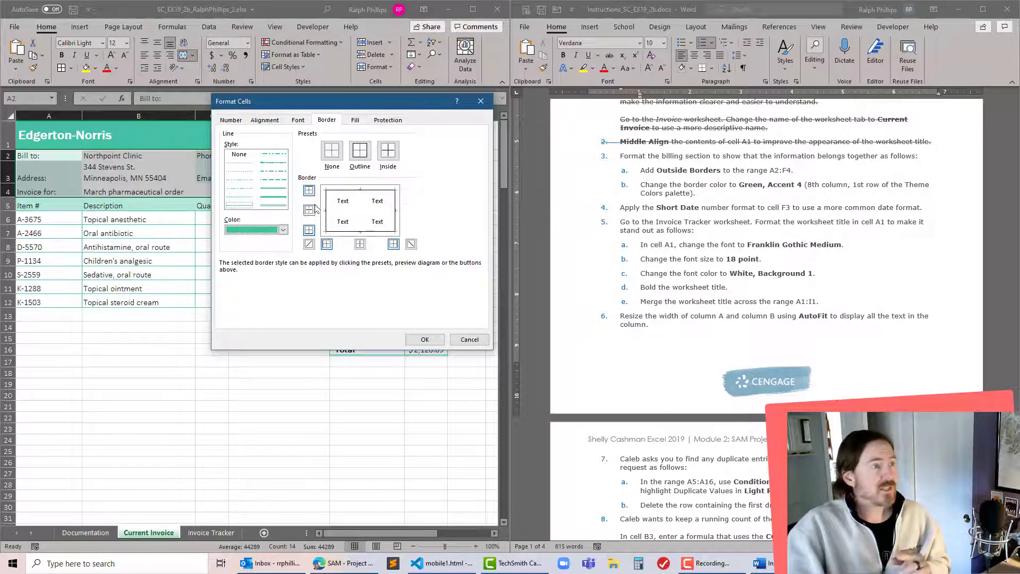
{"action": "left_click", "coordinate": [359, 158]}
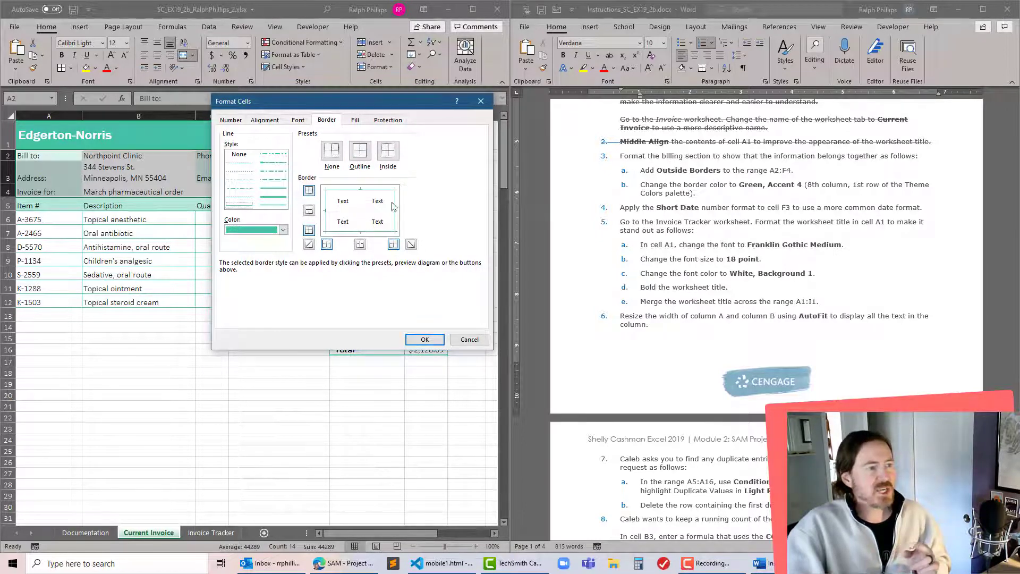
{"action": "left_click", "coordinate": [434, 341]}
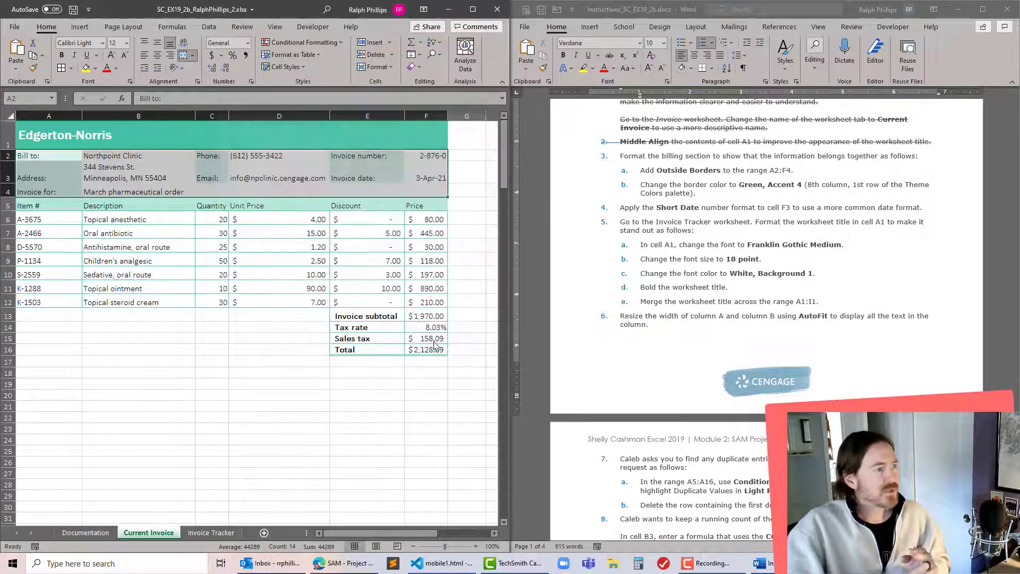
{"action": "left_click", "coordinate": [262, 258]}
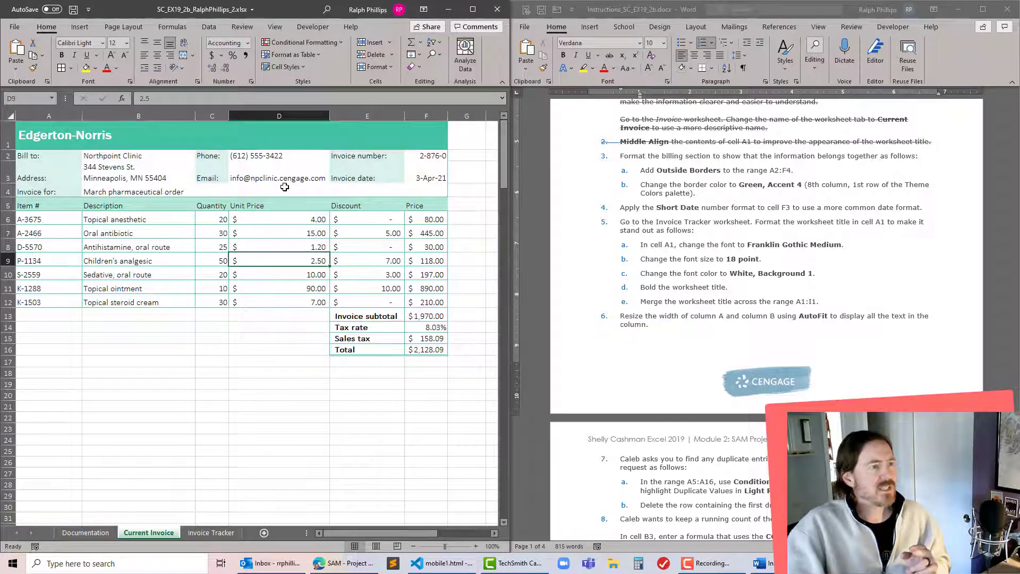
Step: Apply strikethrough to project step 3 and its sub-steps a and b in the Word instructions document
{"action": "left_click", "coordinate": [586, 170]}
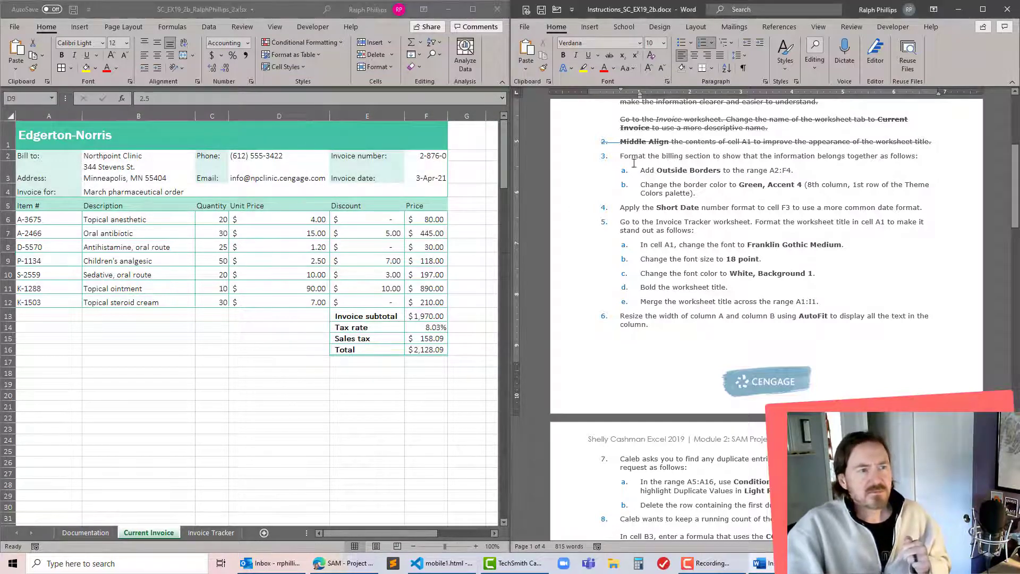
{"action": "left_click_drag", "start_coordinate": [618, 152], "coordinate": [701, 195]}
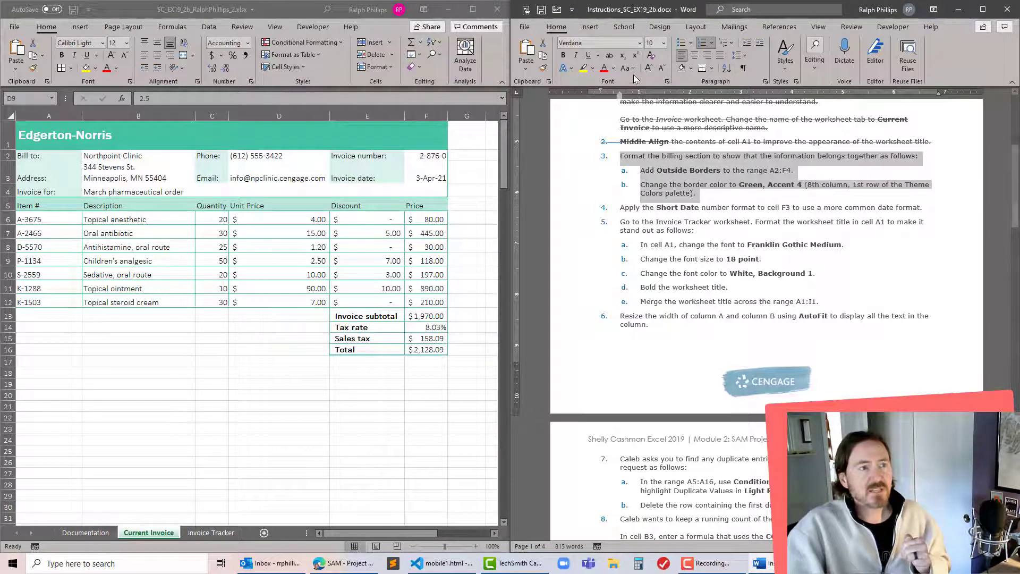
{"action": "left_click", "coordinate": [609, 55]}
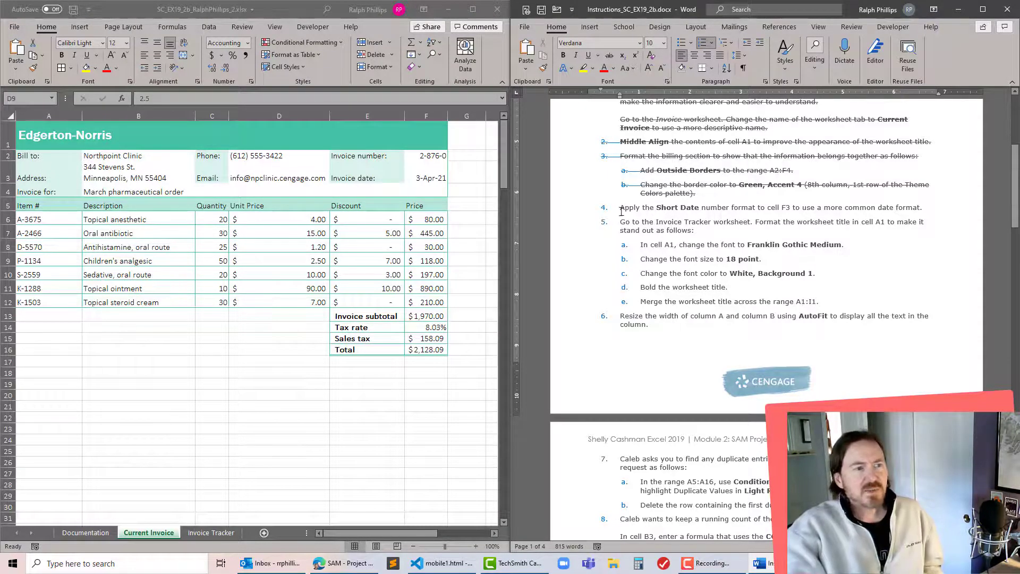
Step: Apply the Short Date number format to the invoice date in cell F3 of the Current Invoice sheet in Excel
{"action": "left_click_drag", "start_coordinate": [620, 209], "coordinate": [925, 211]}
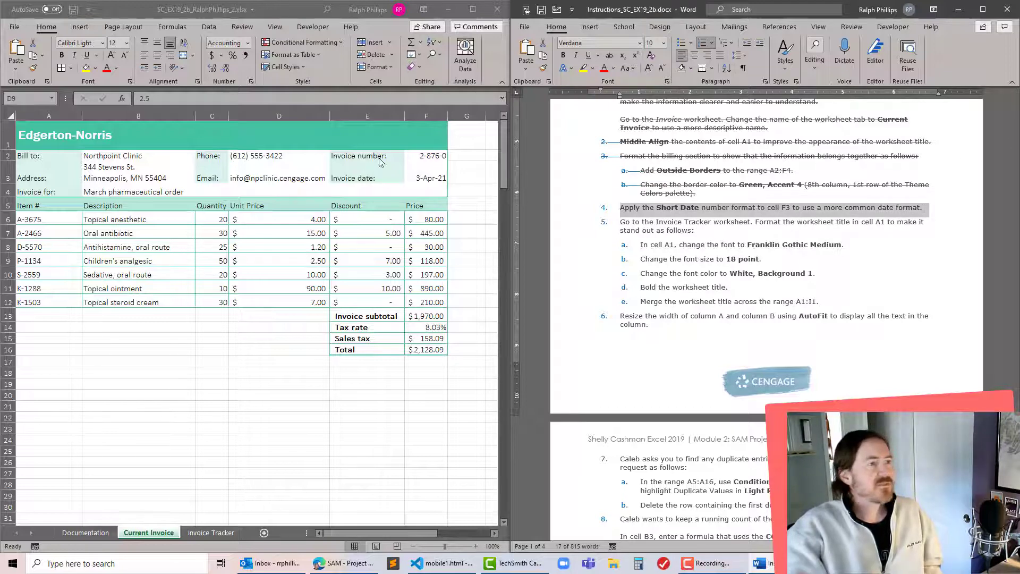
{"action": "left_click", "coordinate": [423, 178]}
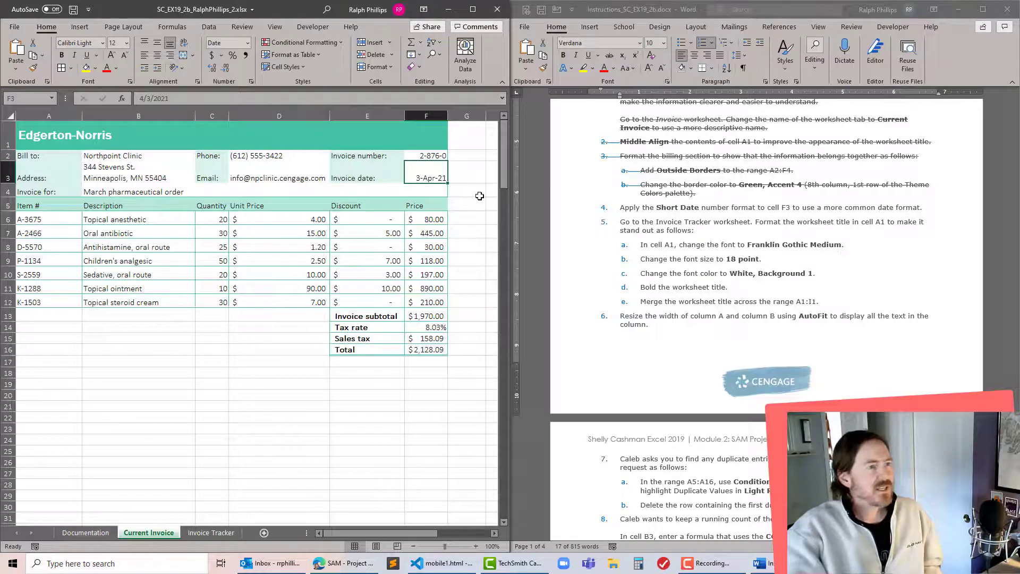
{"action": "left_click", "coordinate": [248, 43]}
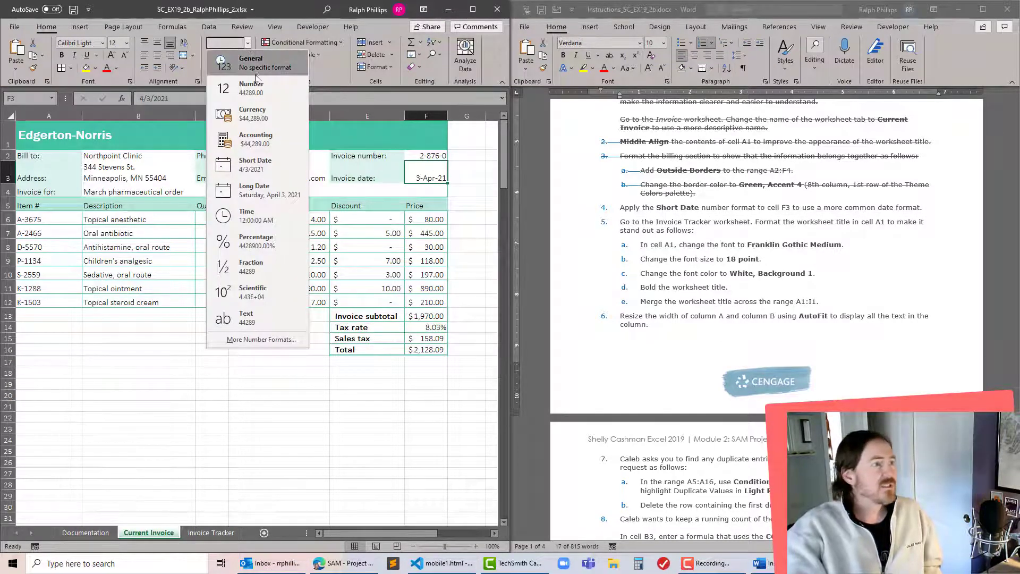
{"action": "left_click", "coordinate": [268, 170]}
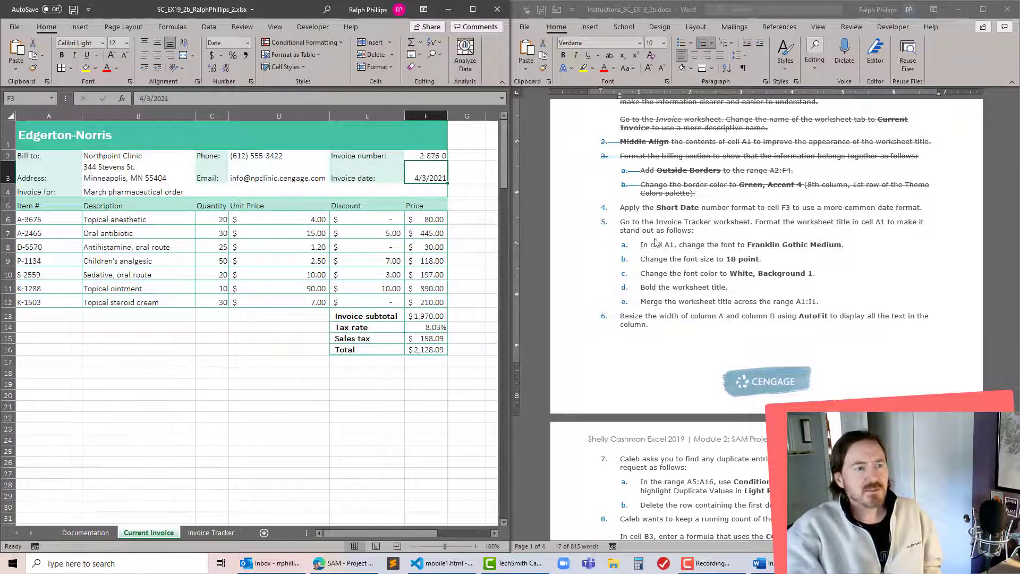
Step: Set the title in cell A1 of the Invoice Tracker worksheet to Franklin Gothic Medium, 18 point
{"action": "left_click", "coordinate": [209, 532]}
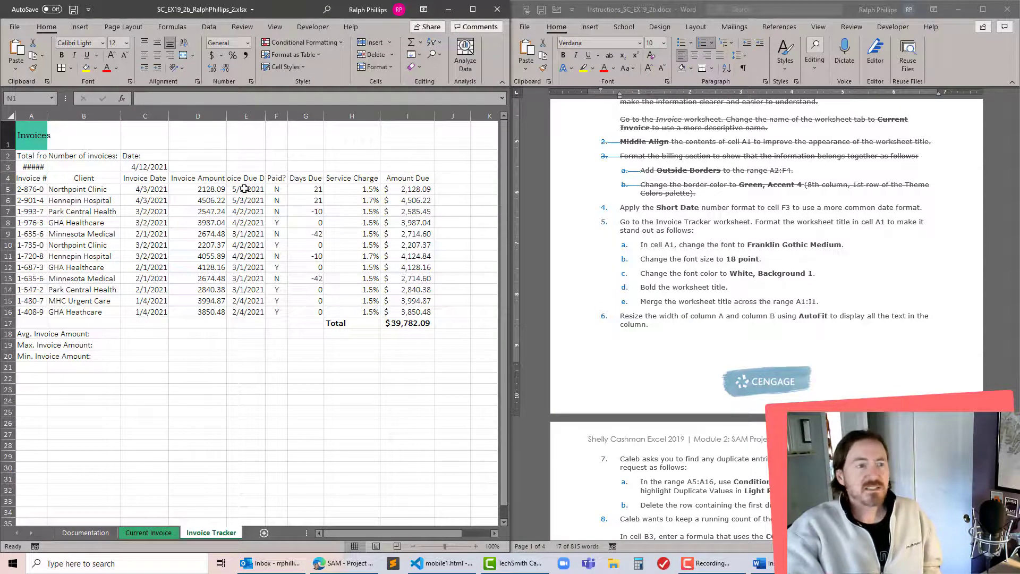
{"action": "left_click", "coordinate": [44, 133]}
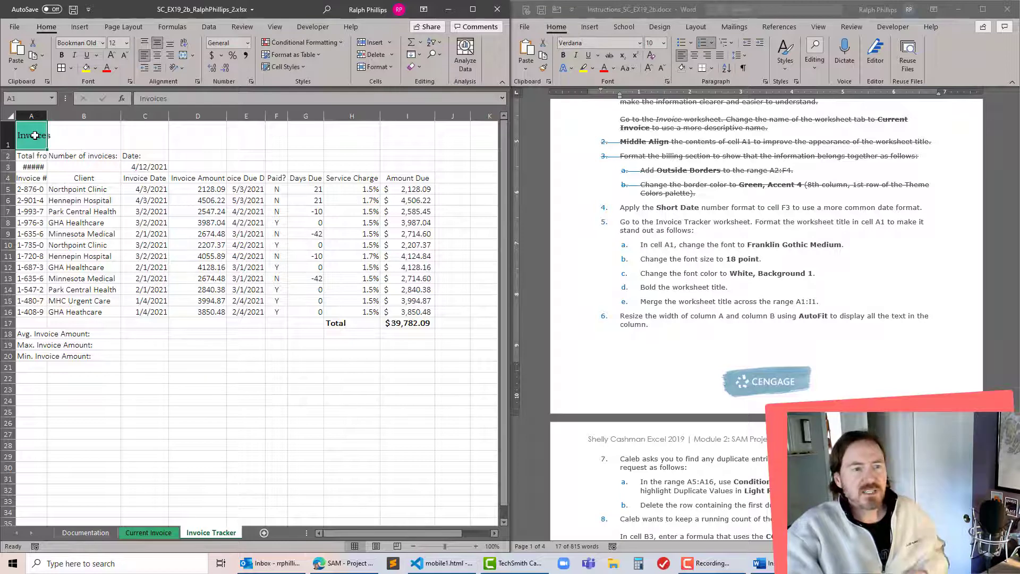
{"action": "left_click", "coordinate": [103, 43]}
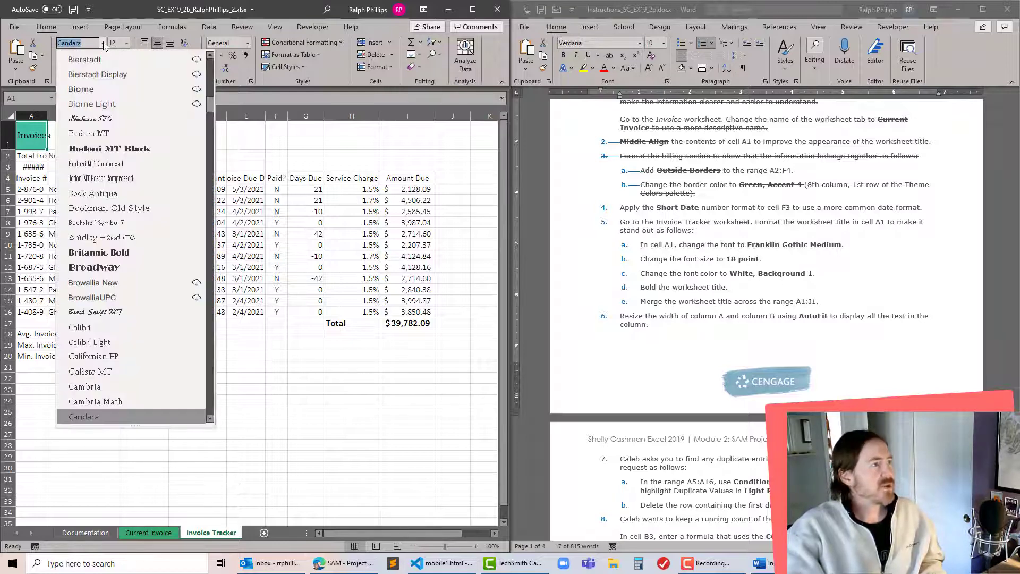
{"action": "type", "text": "Franklin Gothi"}
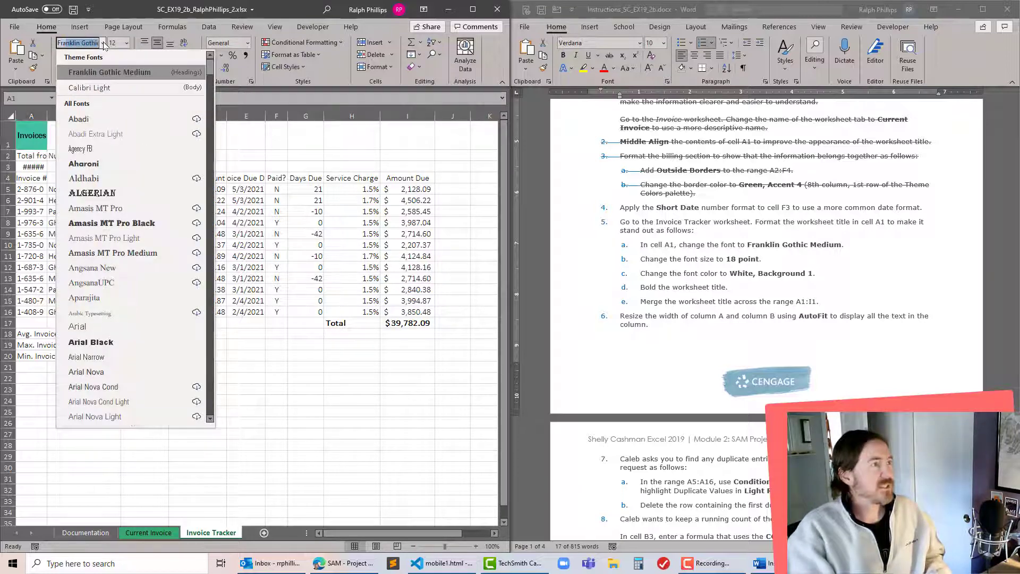
{"action": "left_click", "coordinate": [100, 75]}
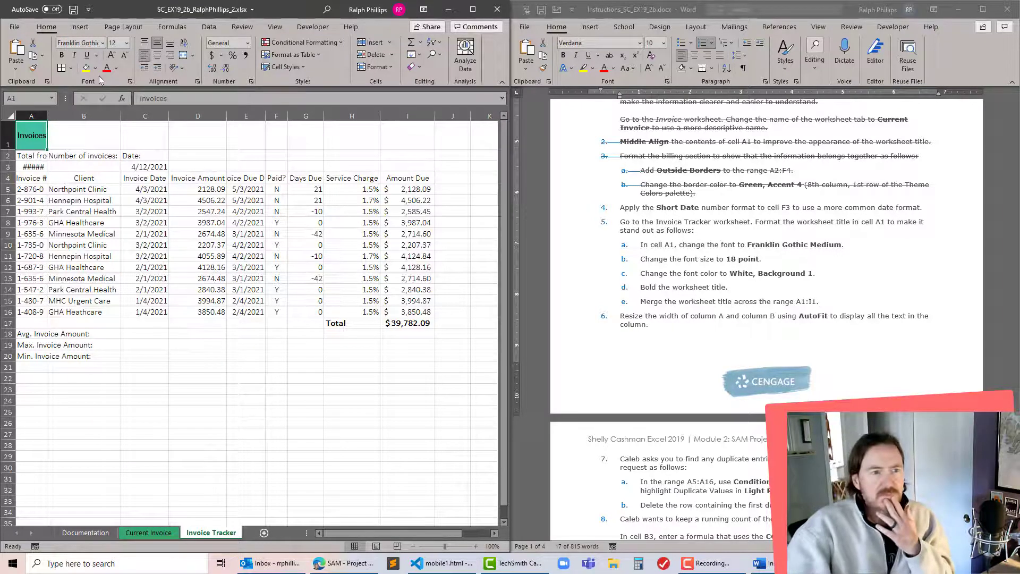
{"action": "left_click", "coordinate": [127, 43]}
{"action": "left_click", "coordinate": [118, 140]}
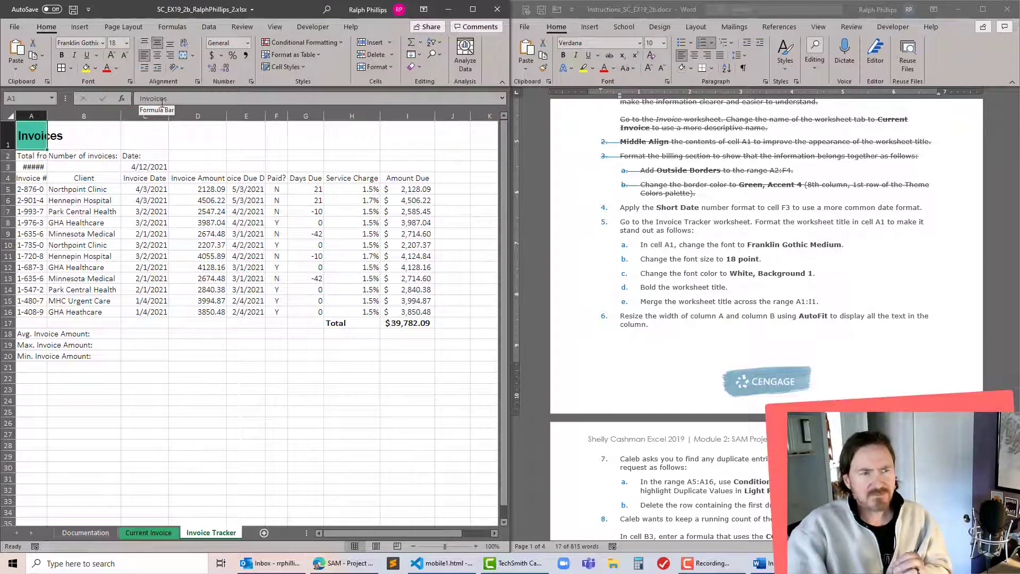
Step: Change the Invoice Tracker title's font color to White, Background 1 and make it bold
{"action": "left_click", "coordinate": [116, 71]}
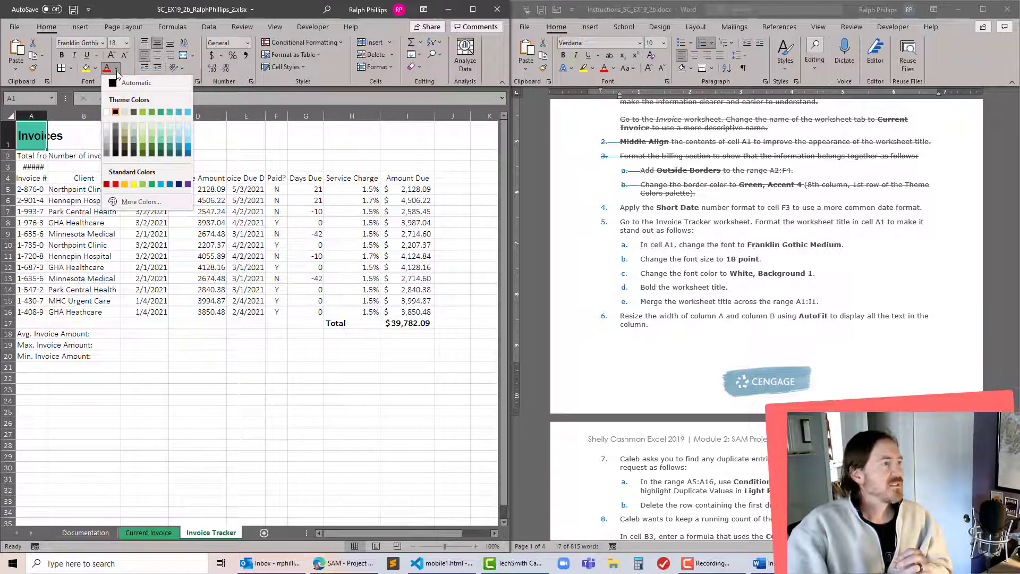
{"action": "left_click", "coordinate": [106, 112]}
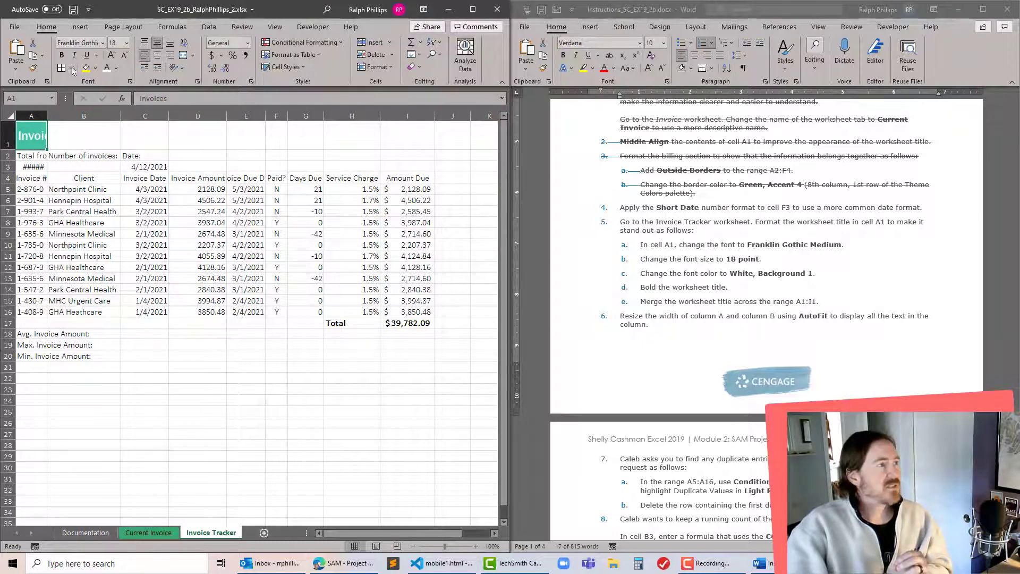
{"action": "left_click", "coordinate": [62, 55]}
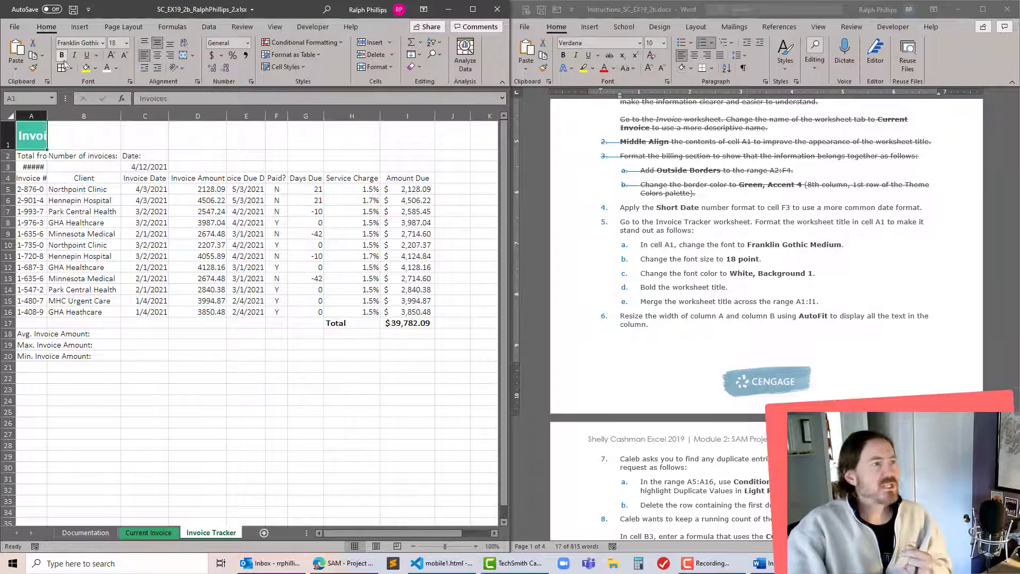
Step: Merge the worksheet title across the range A1:I1 on the Invoice Tracker sheet with Merge Across
{"action": "left_click_drag", "start_coordinate": [28, 132], "coordinate": [402, 140]}
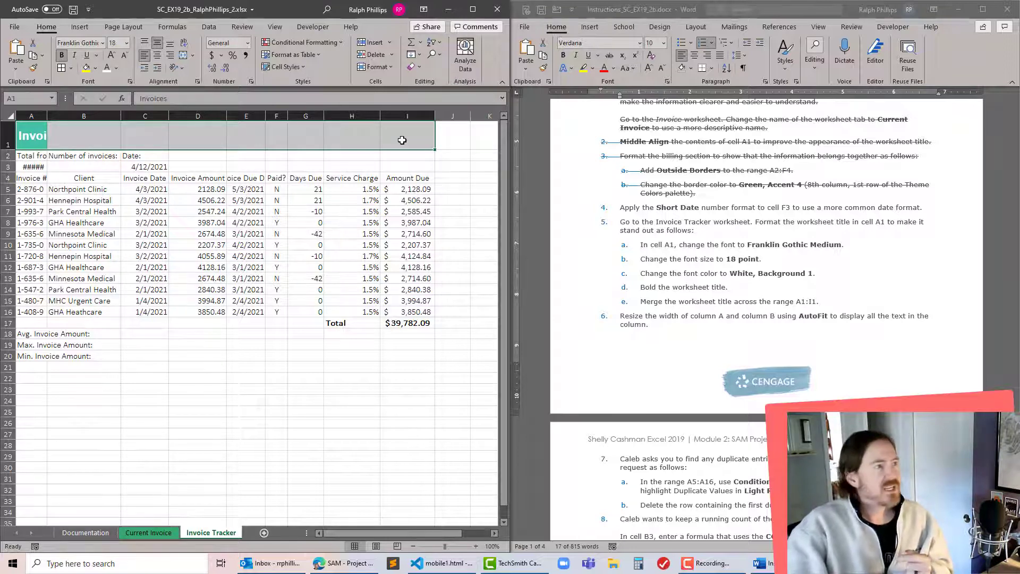
{"action": "left_click", "coordinate": [193, 57]}
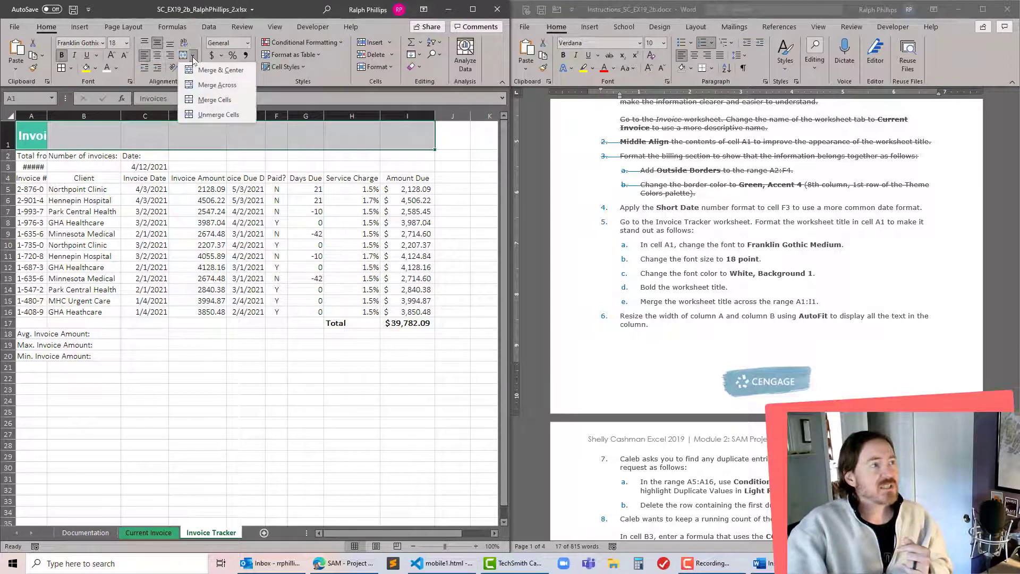
{"action": "left_click", "coordinate": [217, 88]}
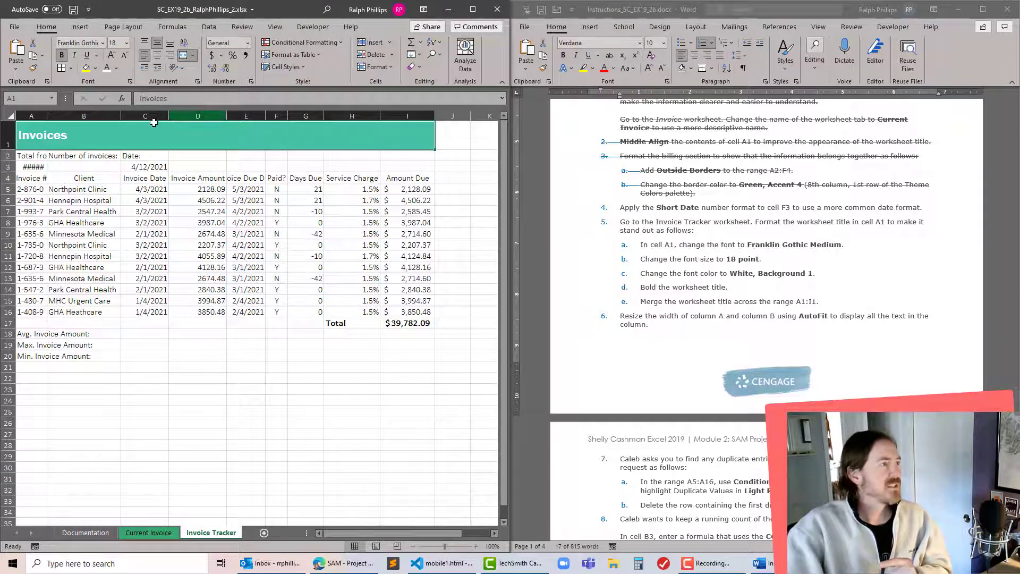
Step: AutoFit the widths of columns A and B on the Invoice Tracker sheet
{"action": "left_click_drag", "start_coordinate": [27, 114], "coordinate": [74, 115]}
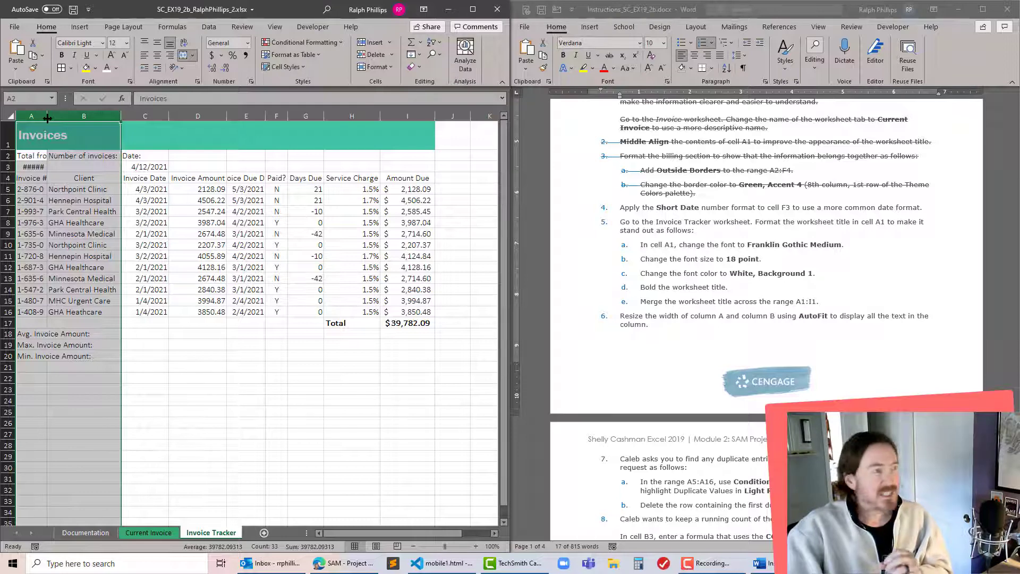
{"action": "double_click", "coordinate": [47, 117]}
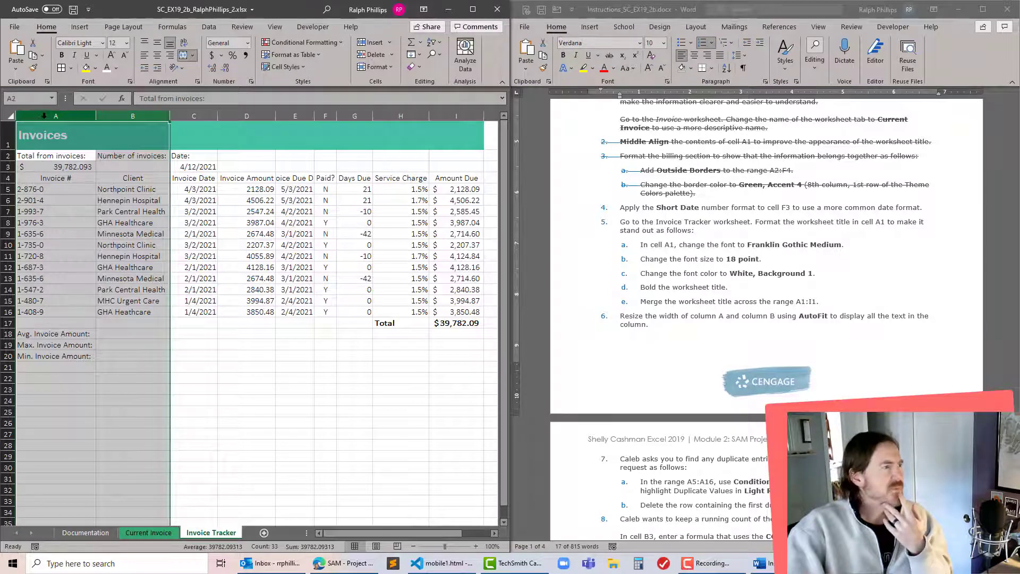
{"action": "right_click", "coordinate": [44, 118]}
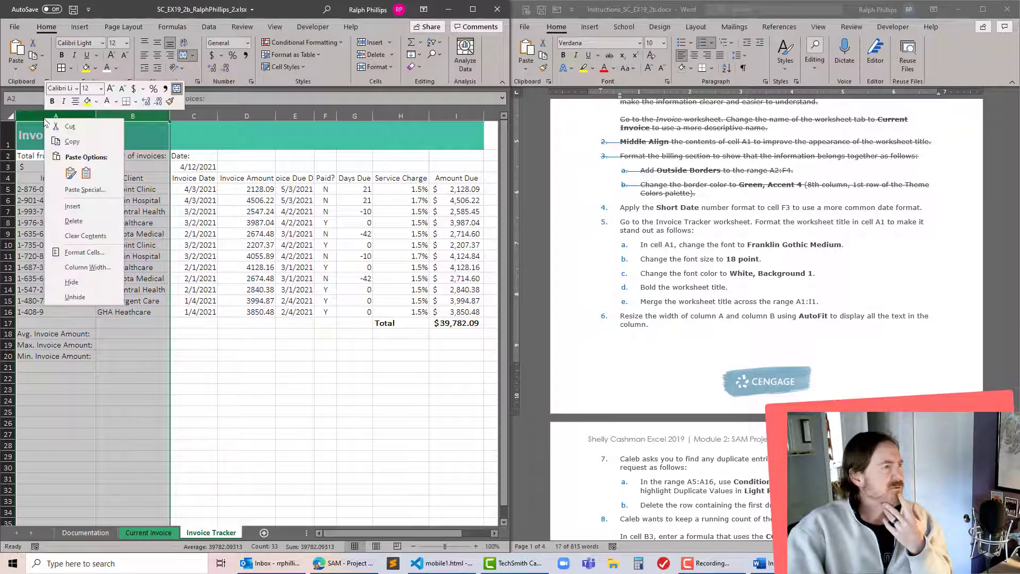
{"action": "left_click", "coordinate": [88, 267]}
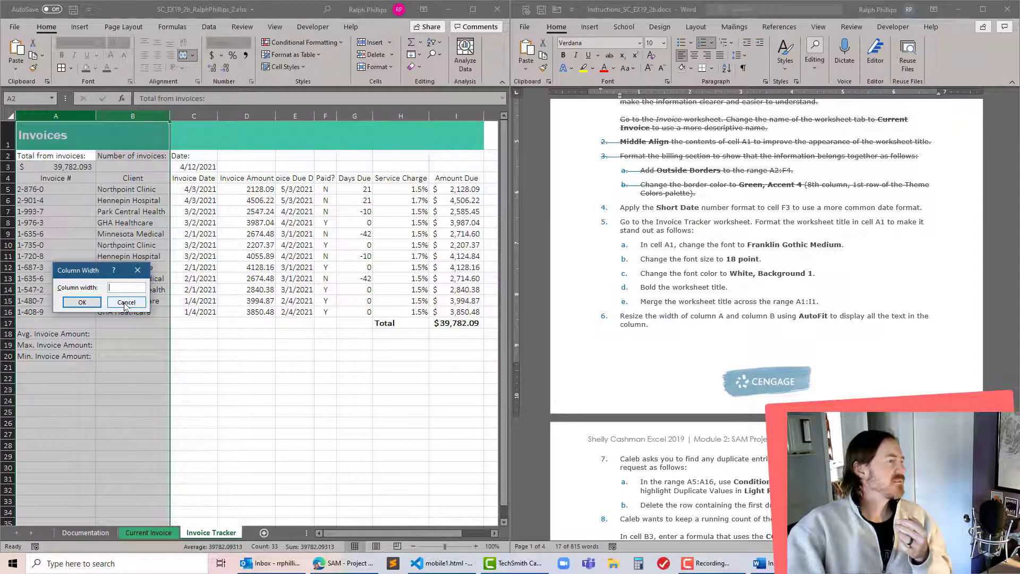
{"action": "left_click", "coordinate": [126, 304]}
{"action": "right_click", "coordinate": [78, 118]}
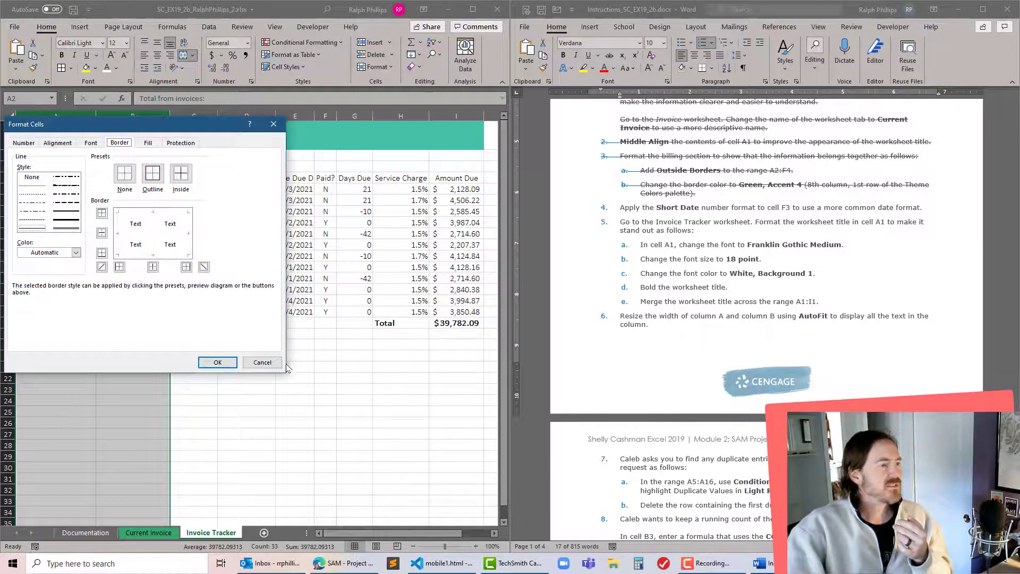
{"action": "left_click", "coordinate": [262, 362]}
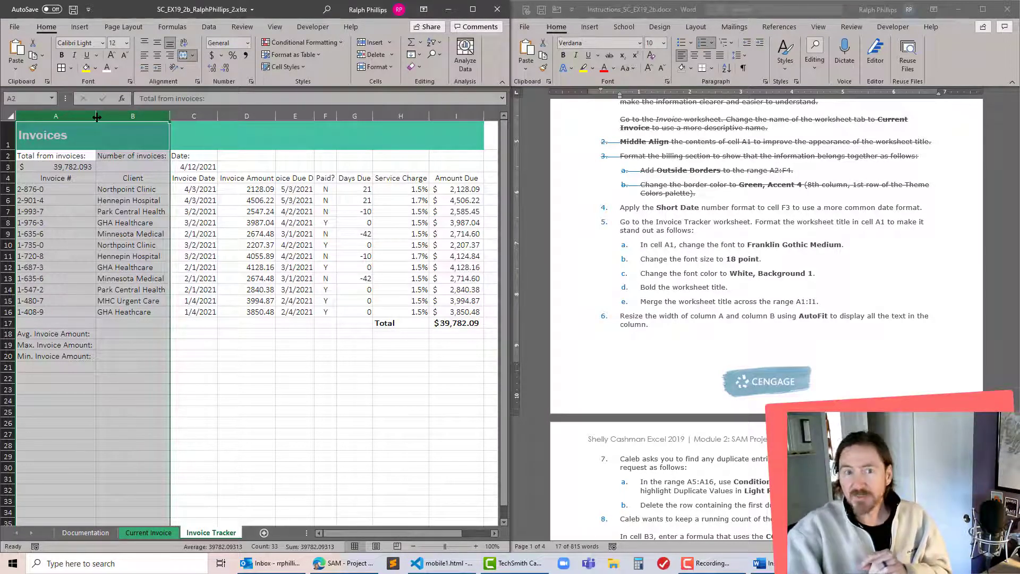
{"action": "left_click", "coordinate": [123, 138]}
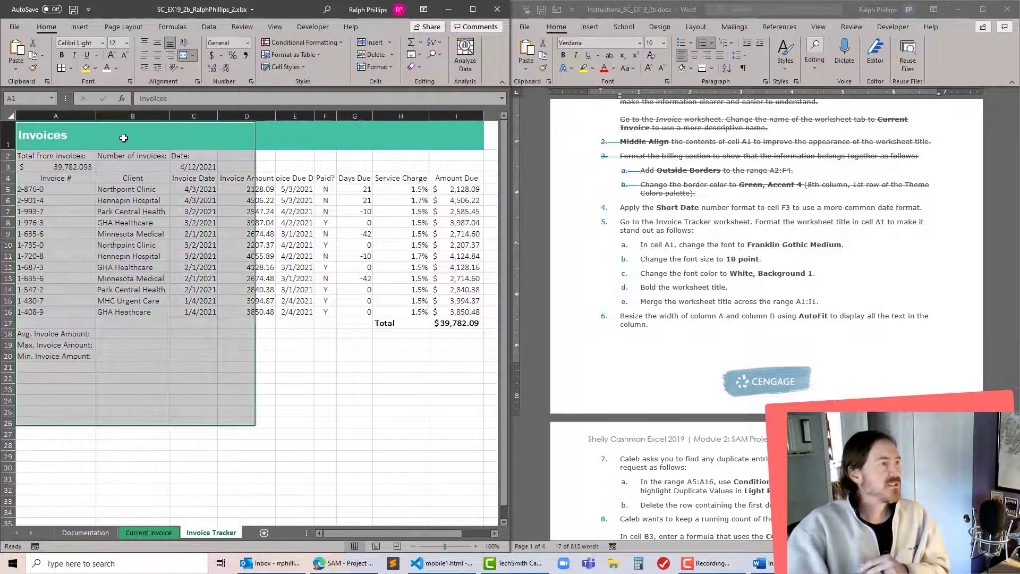
{"action": "left_click_drag", "start_coordinate": [81, 116], "coordinate": [124, 116]}
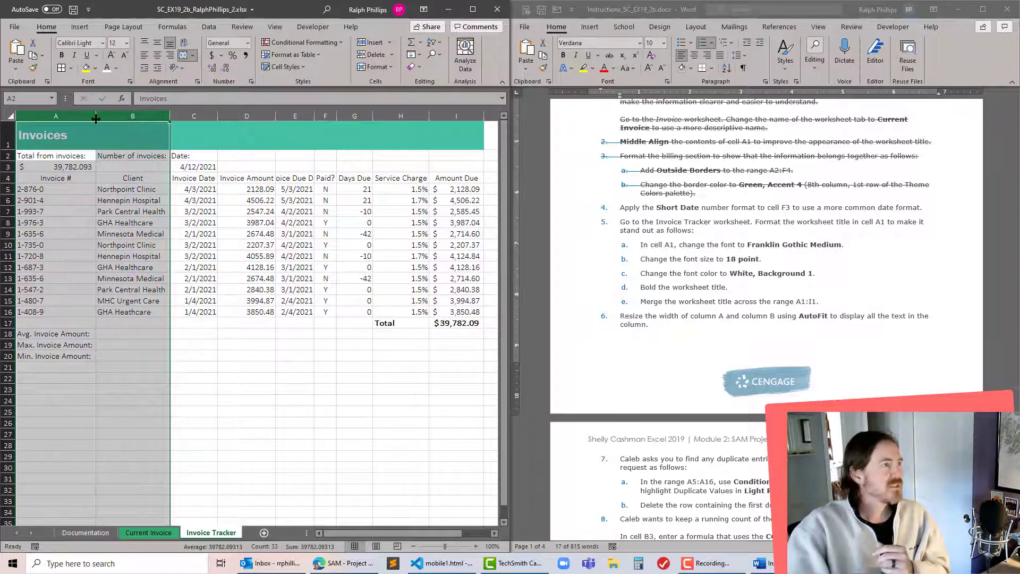
{"action": "left_click", "coordinate": [123, 132]}
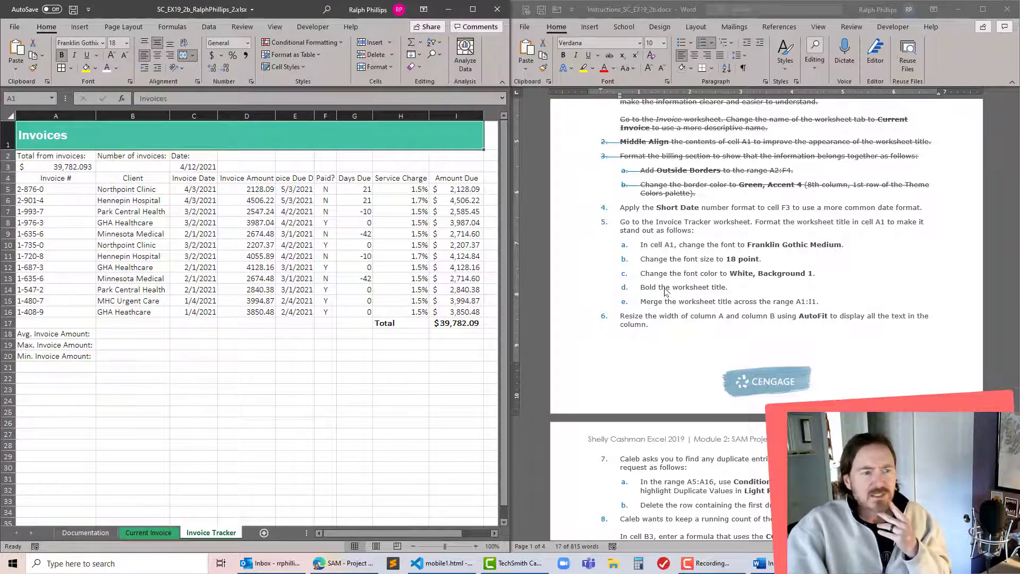
Step: Strike through steps 5 and 6, including sub-steps a to e, in the Word instructions document
{"action": "triple_click", "coordinate": [633, 211]}
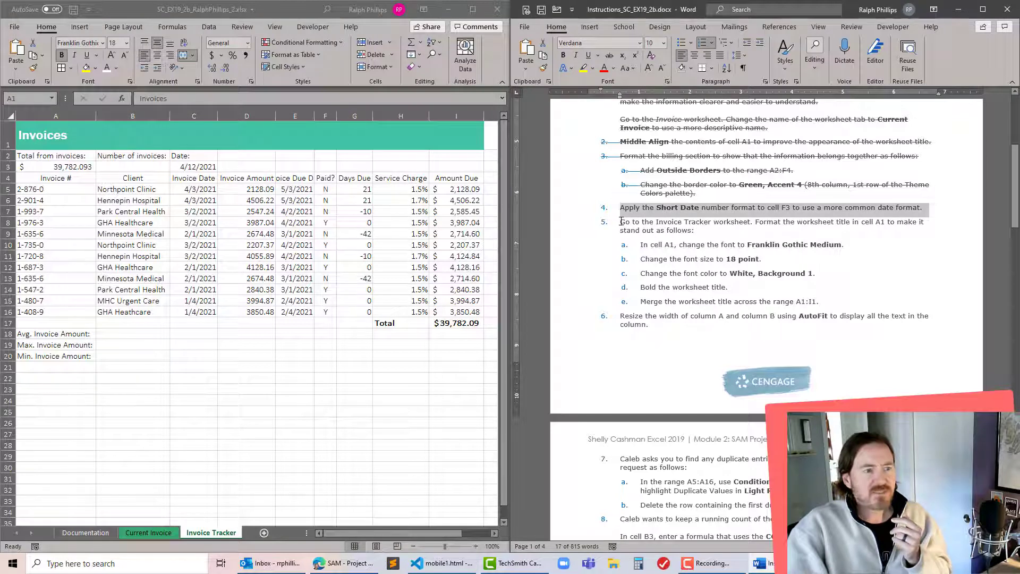
{"action": "left_click_drag", "start_coordinate": [619, 222], "coordinate": [706, 334]}
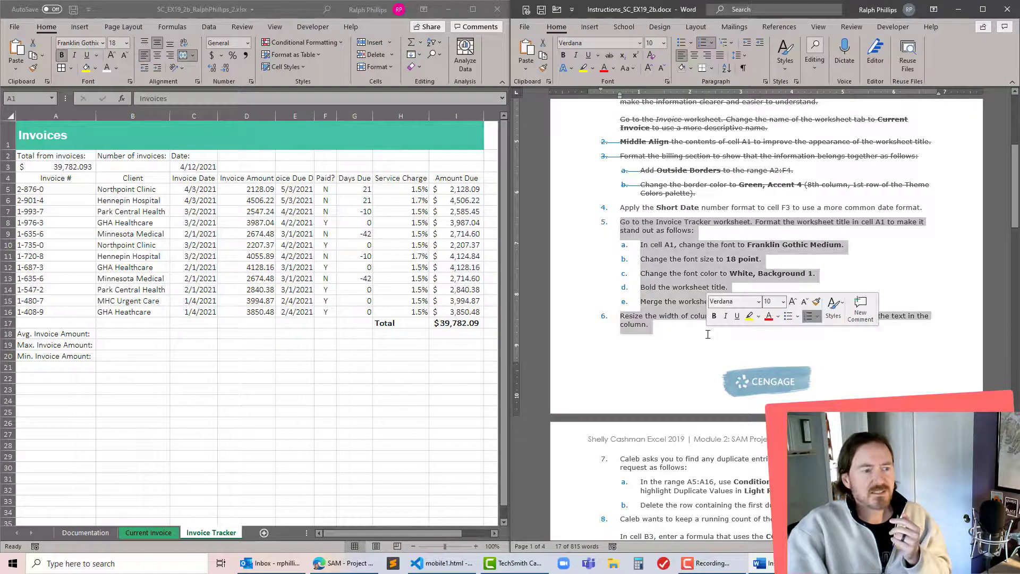
{"action": "left_click", "coordinate": [609, 55]}
Step: Highlight duplicate values in the range A5:A16 of the Invoice Tracker sheet with Light Red Fill with Dark Red Text
{"action": "scroll", "coordinate": [725, 287], "scroll_direction": "down", "scroll_amount": 3}
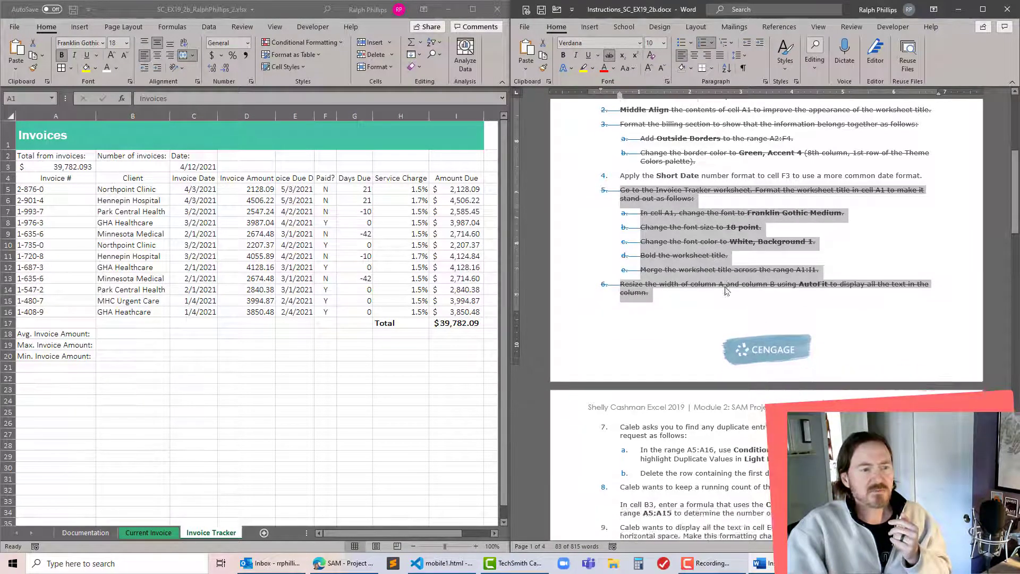
{"action": "scroll", "coordinate": [725, 287], "scroll_direction": "down", "scroll_amount": 3}
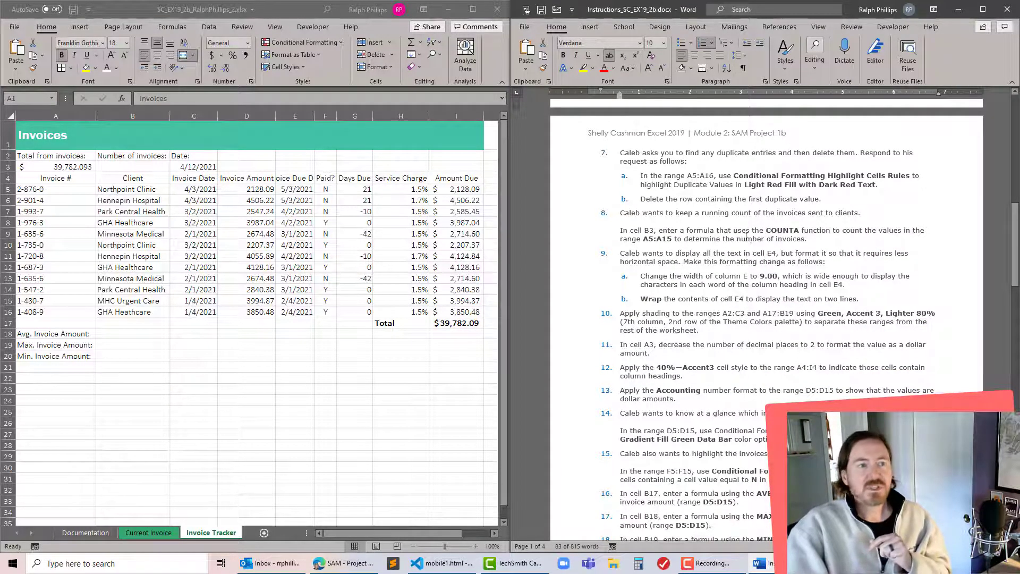
{"action": "left_click", "coordinate": [320, 253]}
{"action": "left_click", "coordinate": [54, 188]}
{"action": "left_click_drag", "start_coordinate": [54, 188], "coordinate": [54, 313]}
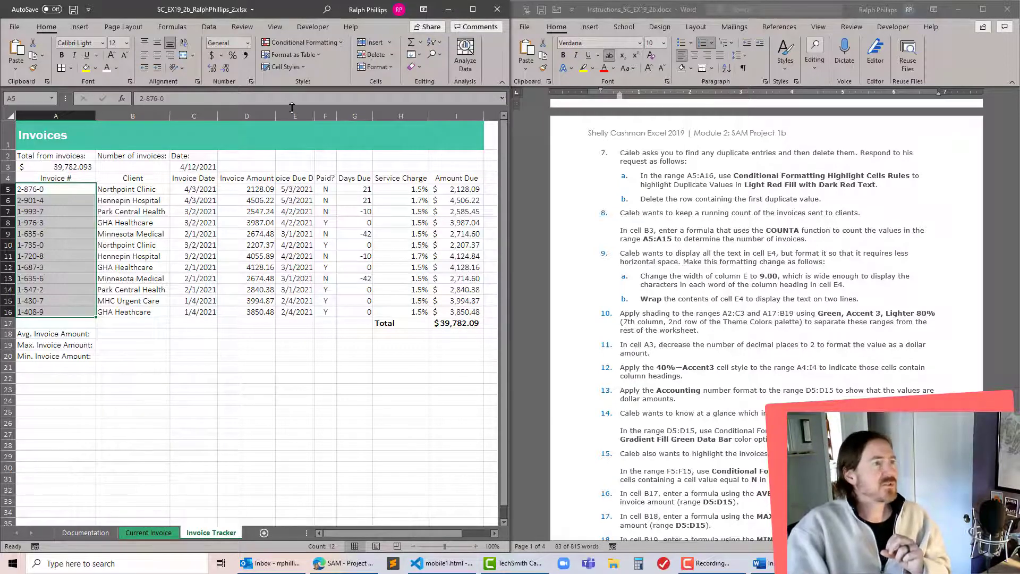
{"action": "left_click", "coordinate": [317, 42]}
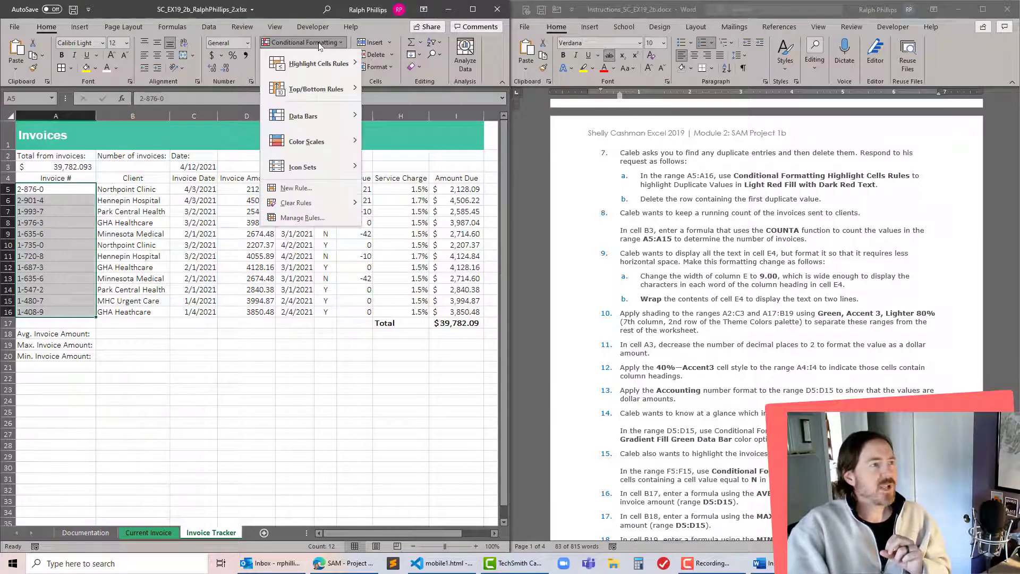
{"action": "mouse_move", "coordinate": [317, 64]}
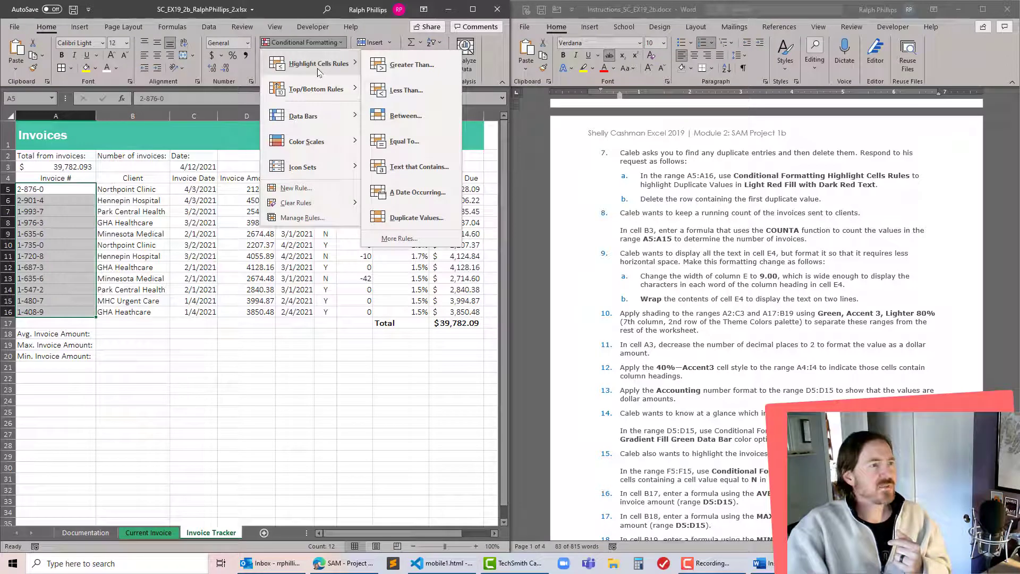
{"action": "left_click", "coordinate": [444, 219]}
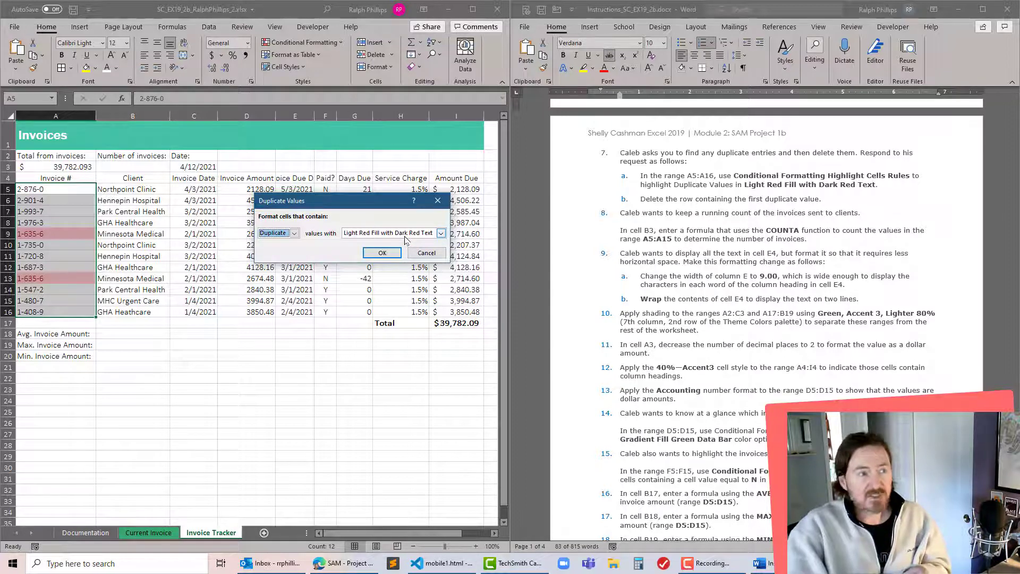
{"action": "left_click", "coordinate": [379, 253]}
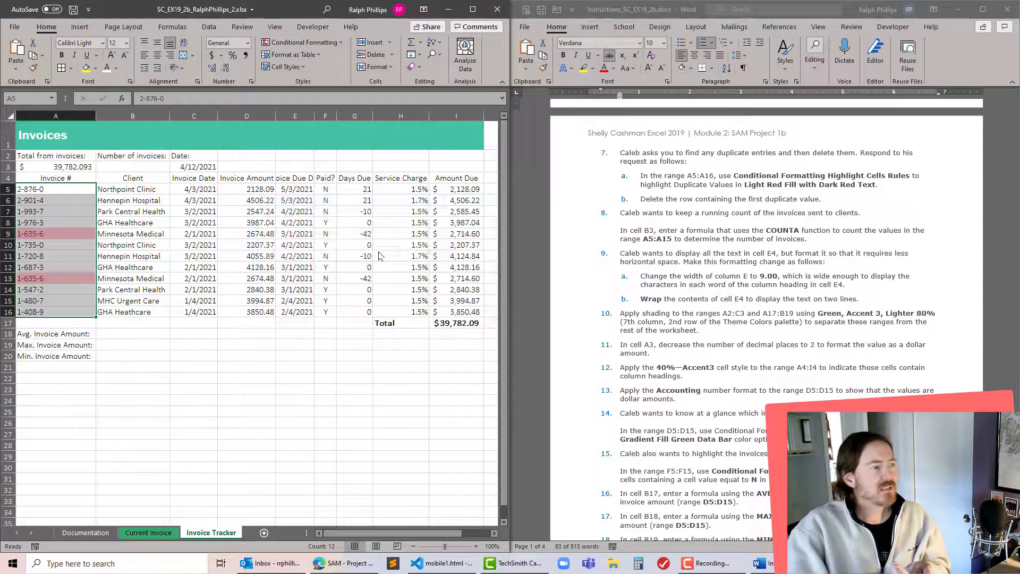
{"action": "left_click", "coordinate": [163, 265]}
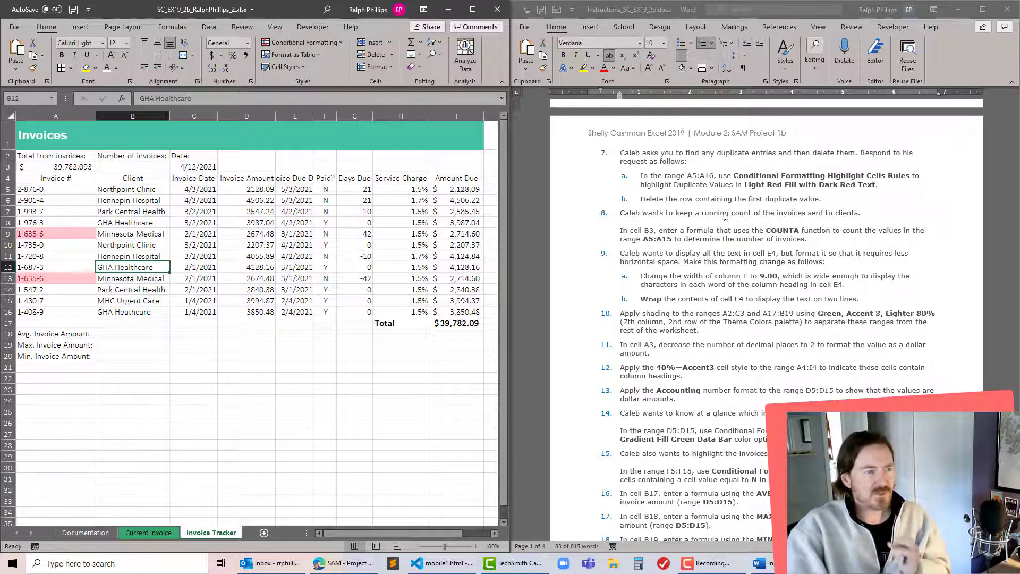
Step: Delete row 9, which holds the first duplicate invoice entry, from the Invoice Tracker sheet
{"action": "left_click", "coordinate": [5, 232]}
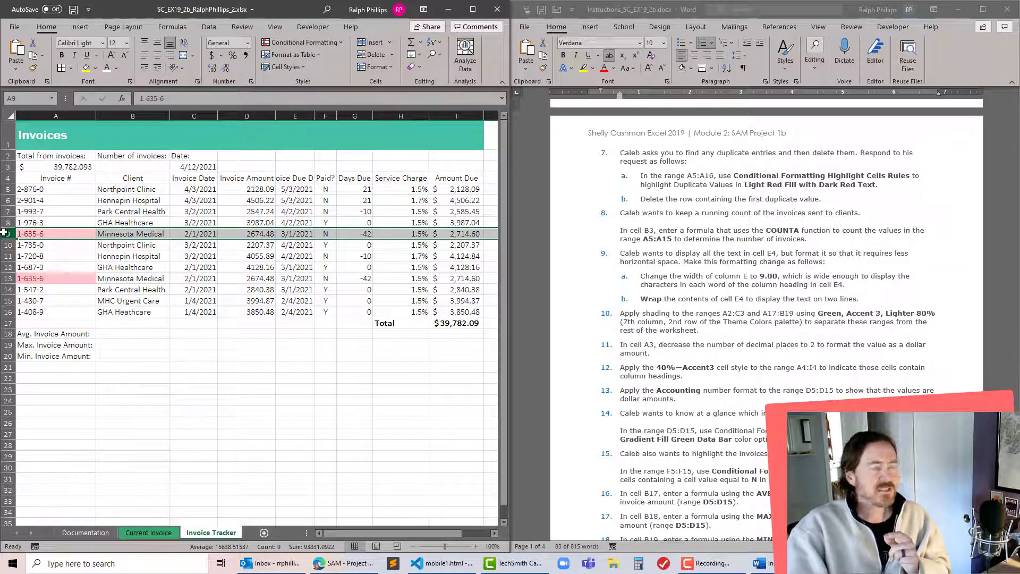
{"action": "right_click", "coordinate": [4, 233]}
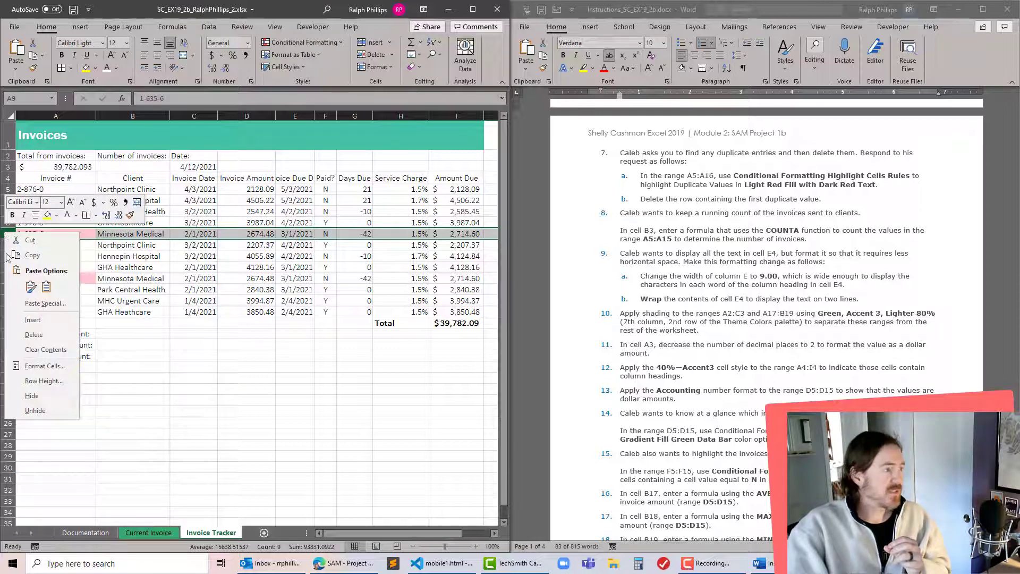
{"action": "left_click", "coordinate": [55, 335]}
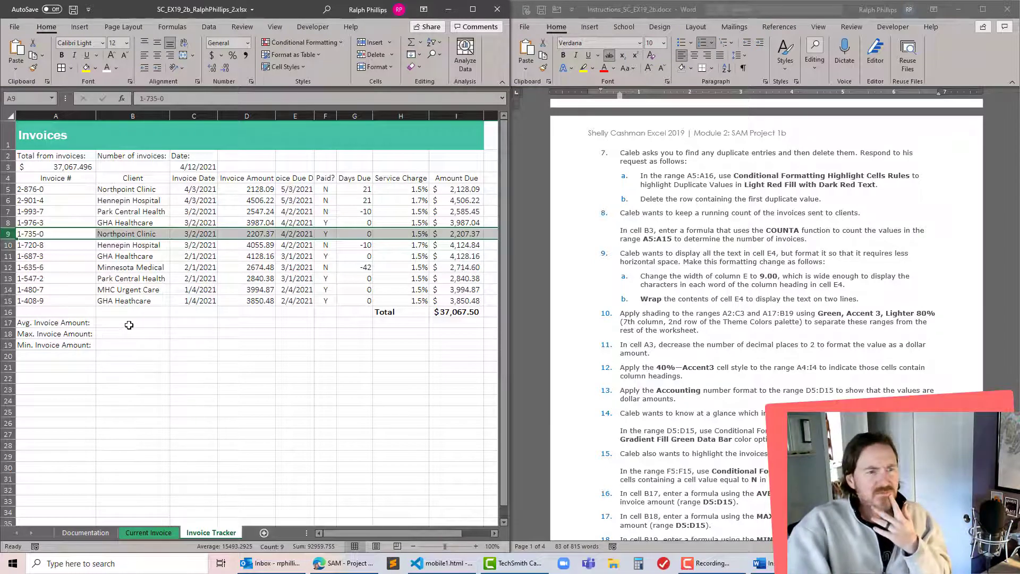
Step: Strike through step 7 and its sub-steps a and b in the Word instructions document
{"action": "left_click", "coordinate": [705, 262]}
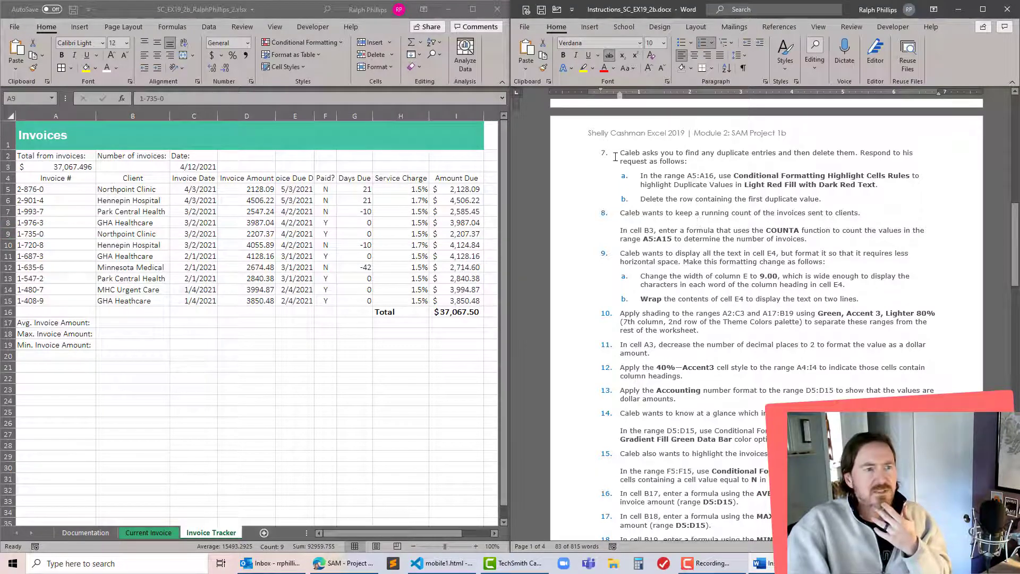
{"action": "left_click_drag", "start_coordinate": [615, 155], "coordinate": [841, 198]}
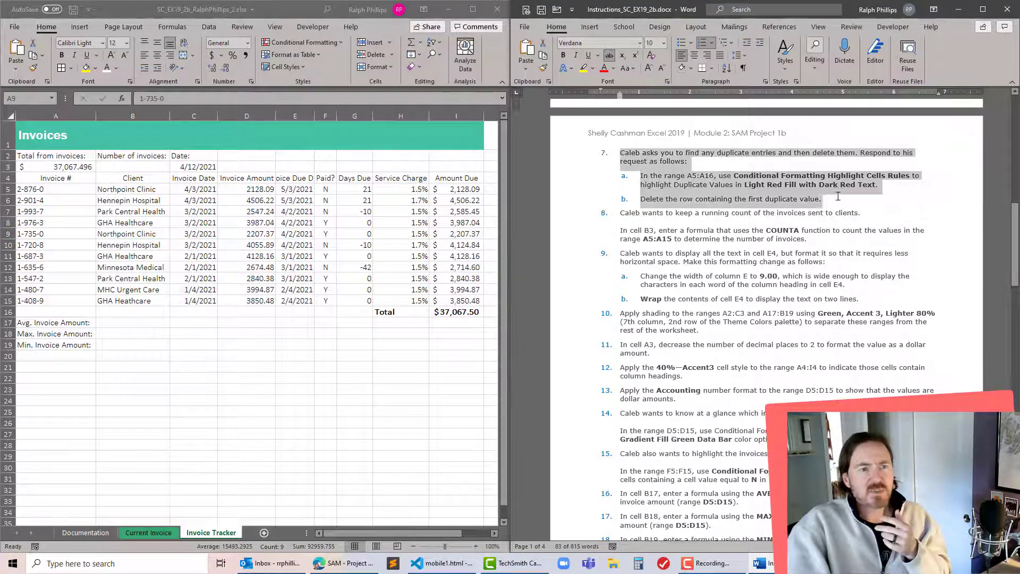
{"action": "left_click", "coordinate": [608, 56]}
Step: Enter the formula =COUNTA(A5:A15) in cell B3 of the Invoice Tracker sheet to count the invoices
{"action": "scroll", "coordinate": [629, 336], "scroll_direction": "down", "scroll_amount": 5}
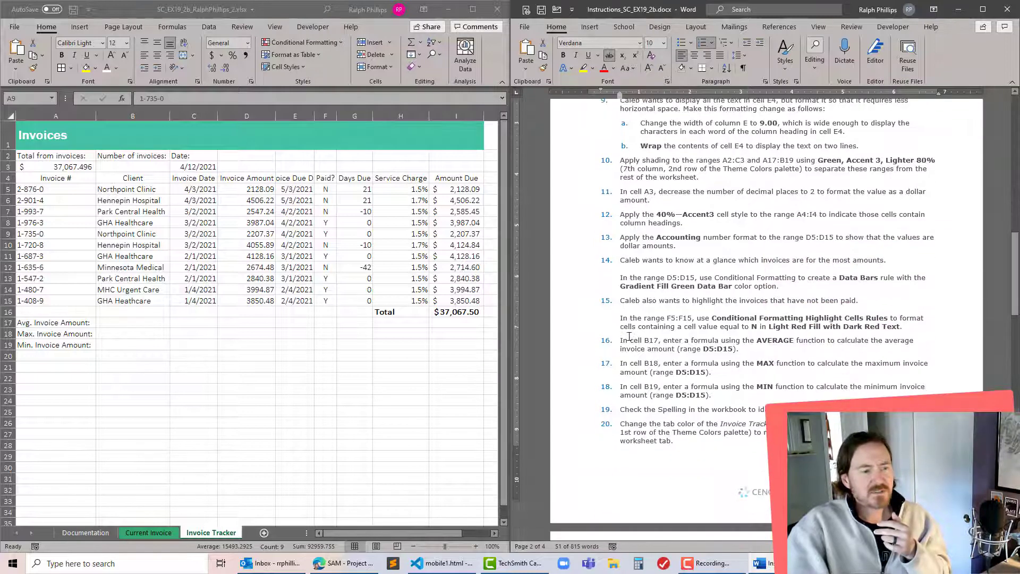
{"action": "scroll", "coordinate": [628, 337], "scroll_direction": "down", "scroll_amount": 6}
{"action": "scroll", "coordinate": [629, 336], "scroll_direction": "up", "scroll_amount": 7}
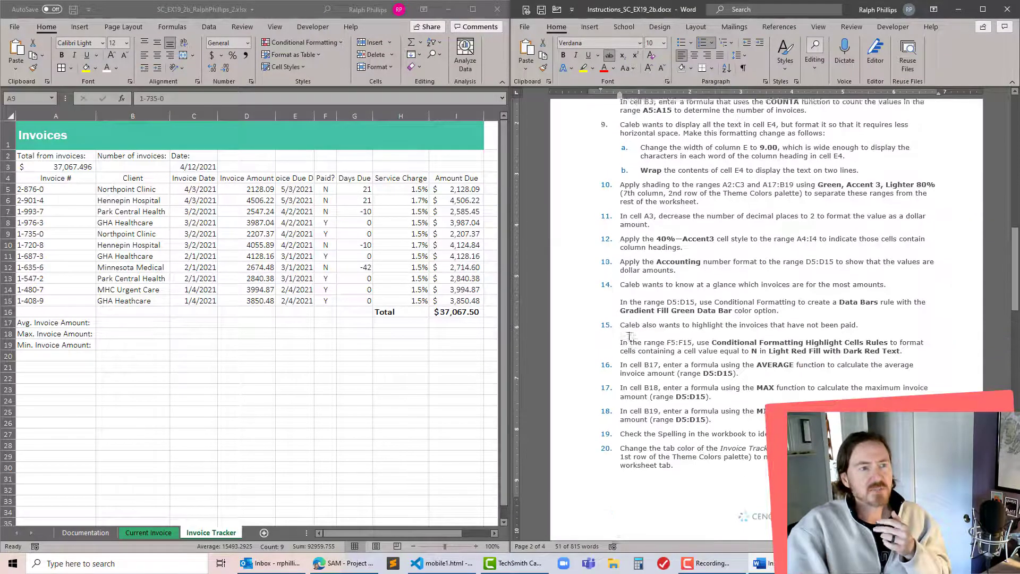
{"action": "scroll", "coordinate": [629, 336], "scroll_direction": "up", "scroll_amount": 4}
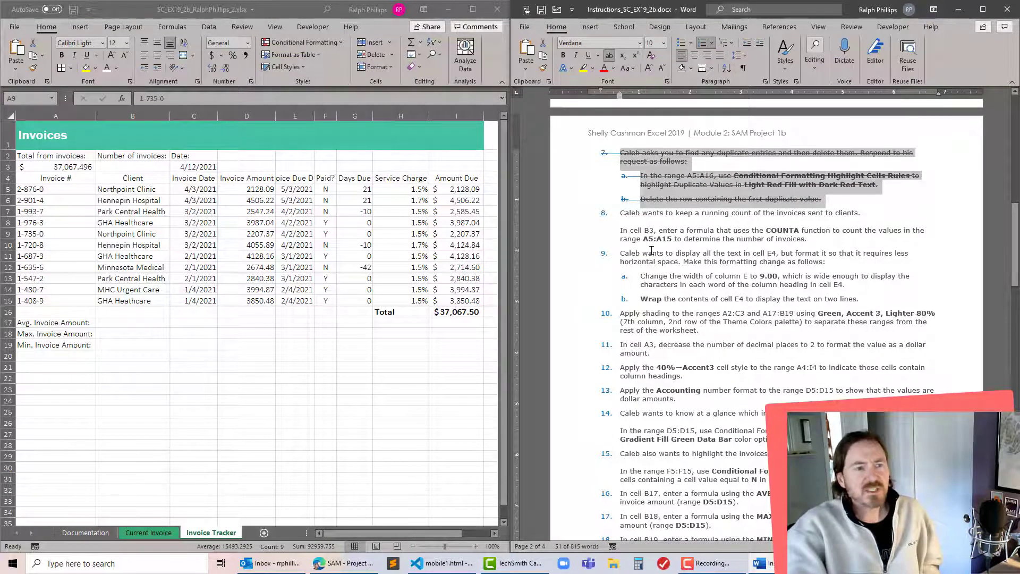
{"action": "scroll", "coordinate": [651, 250], "scroll_direction": "down", "scroll_amount": 2}
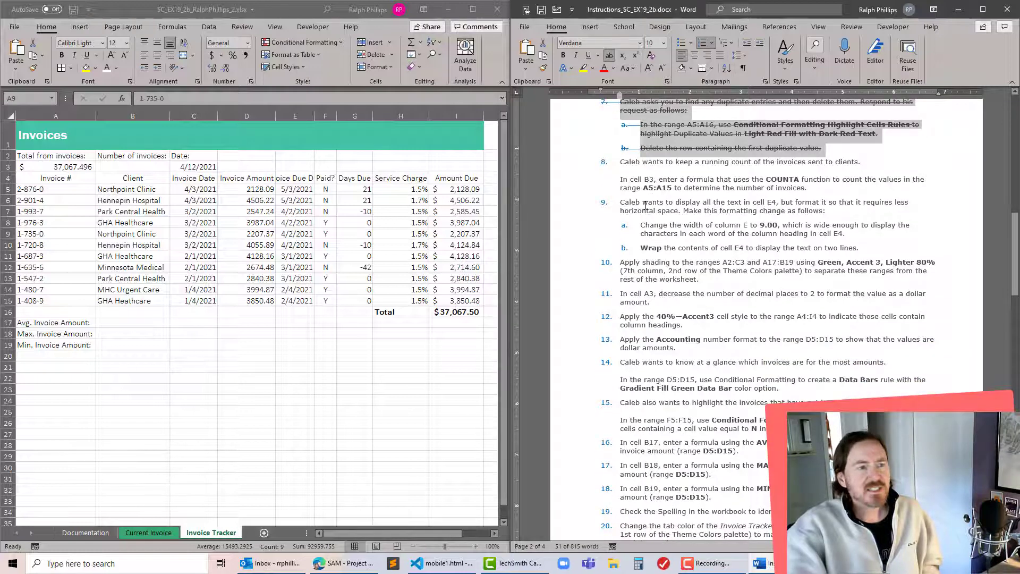
{"action": "left_click", "coordinate": [159, 205]}
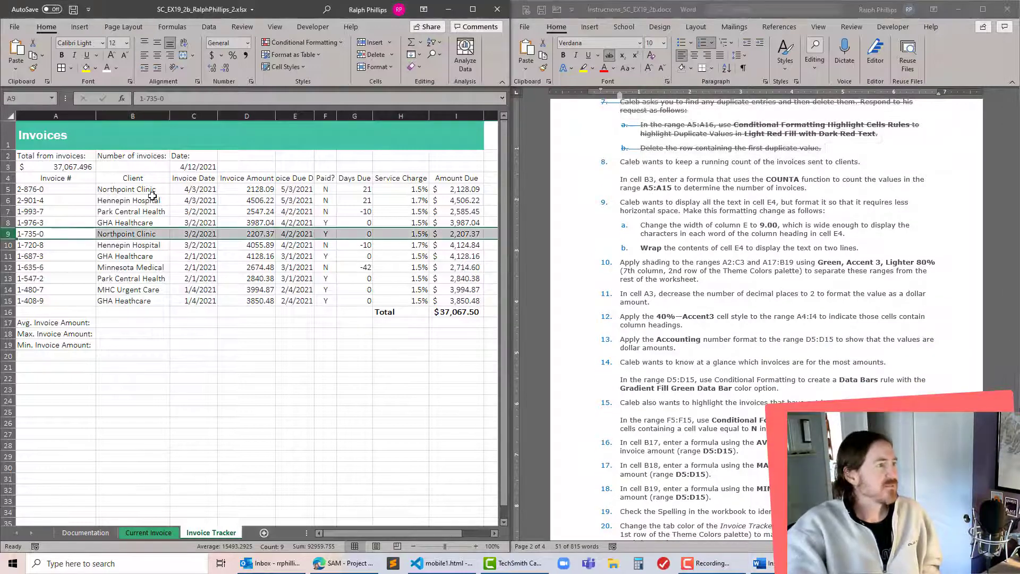
{"action": "left_click", "coordinate": [152, 167]}
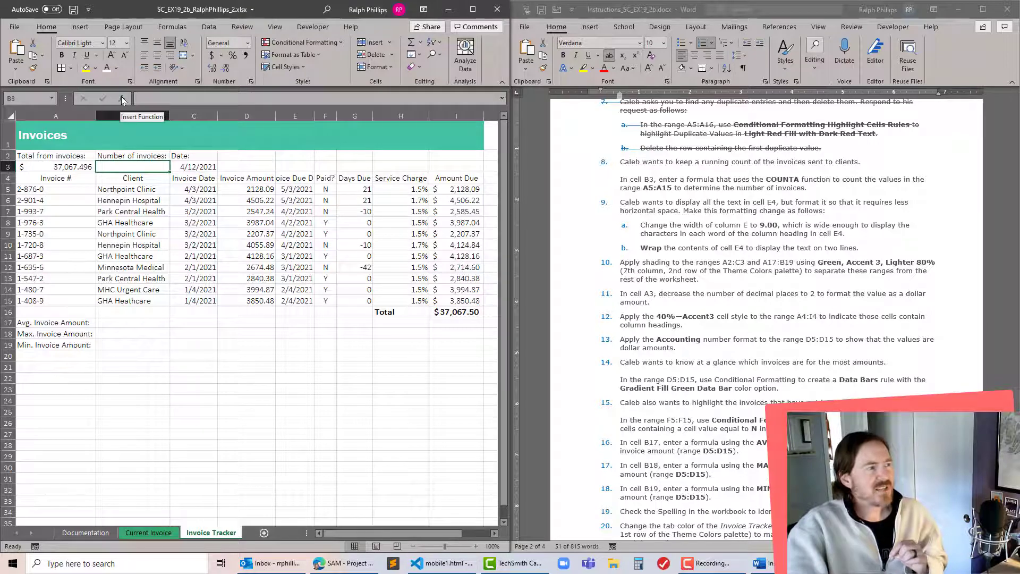
{"action": "left_click", "coordinate": [131, 211]}
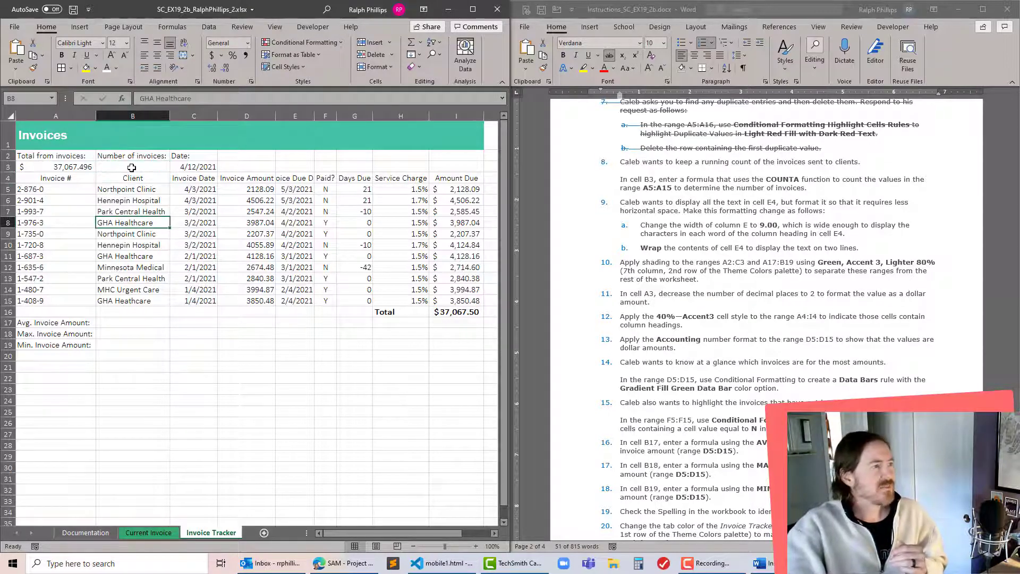
{"action": "left_click", "coordinate": [131, 167]}
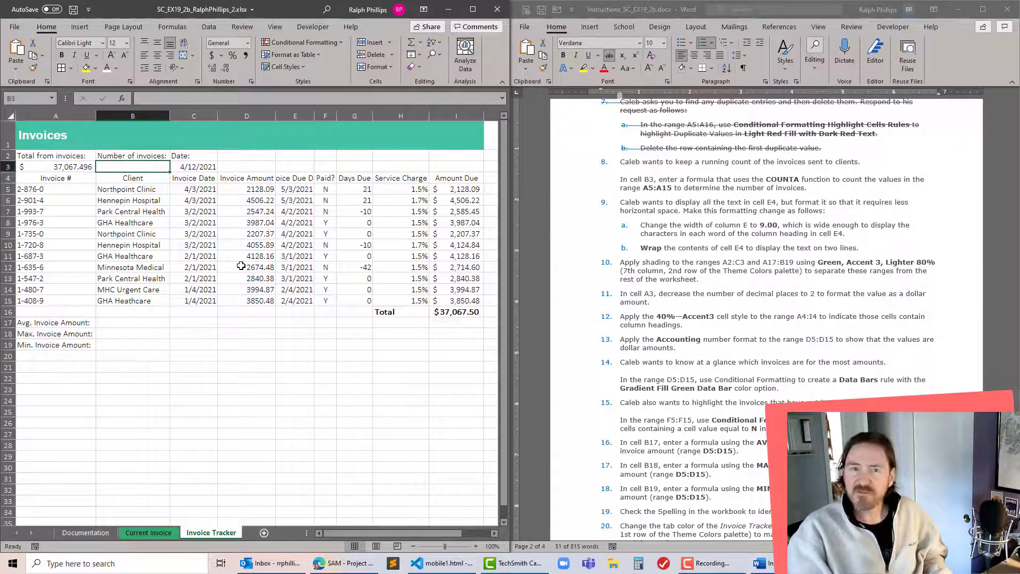
{"action": "type", "text": "="}
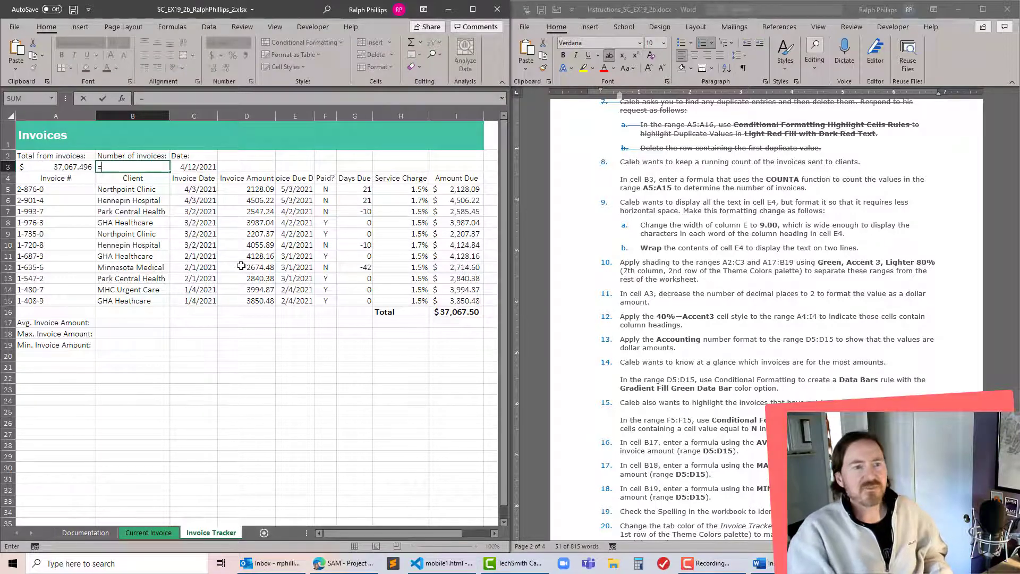
{"action": "type", "text": "COUNTA"}
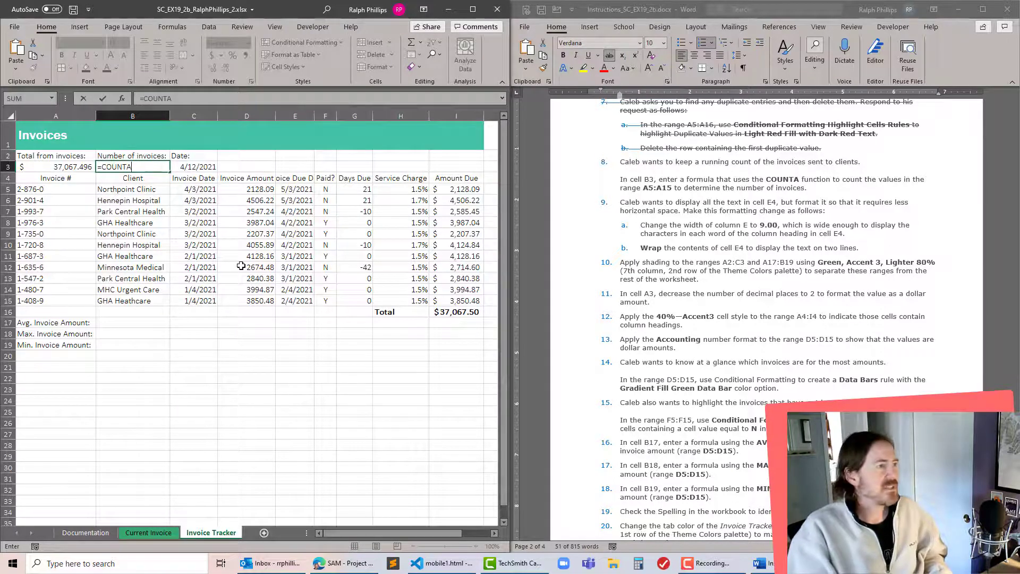
{"action": "type", "text": "("}
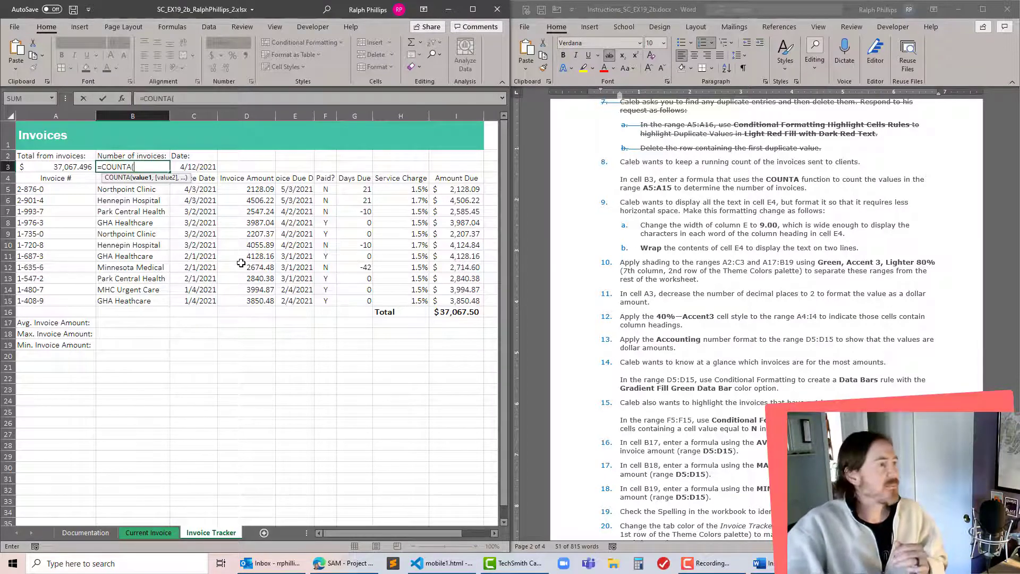
{"action": "left_click_drag", "start_coordinate": [52, 190], "coordinate": [60, 304]}
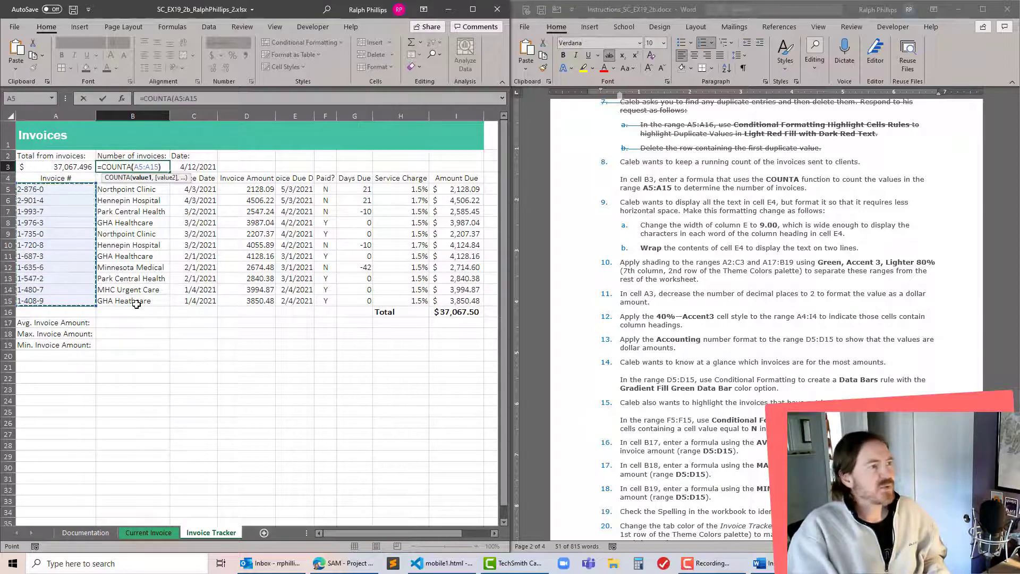
{"action": "type", "text": ")"}
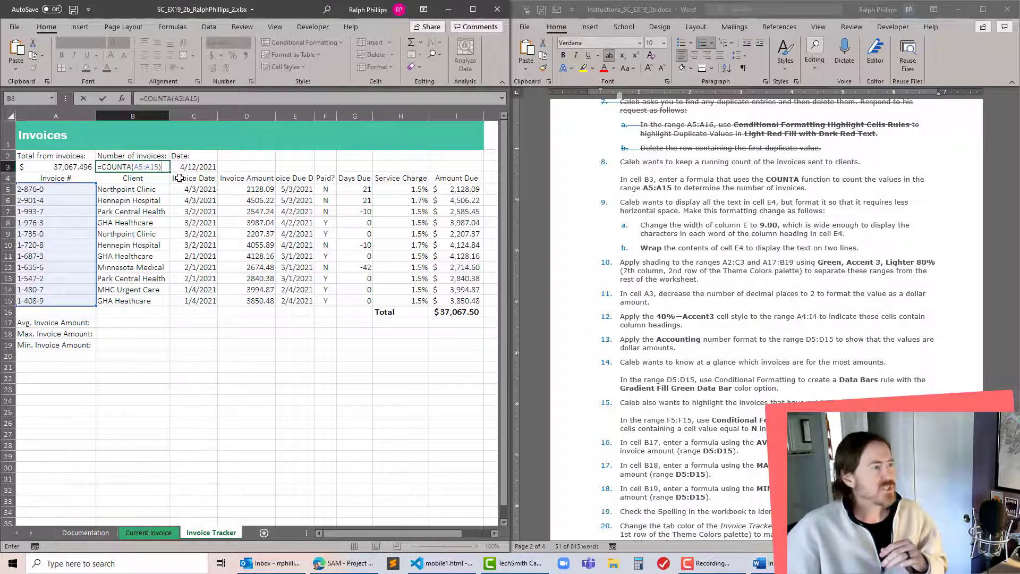
{"action": "key", "text": "Return"}
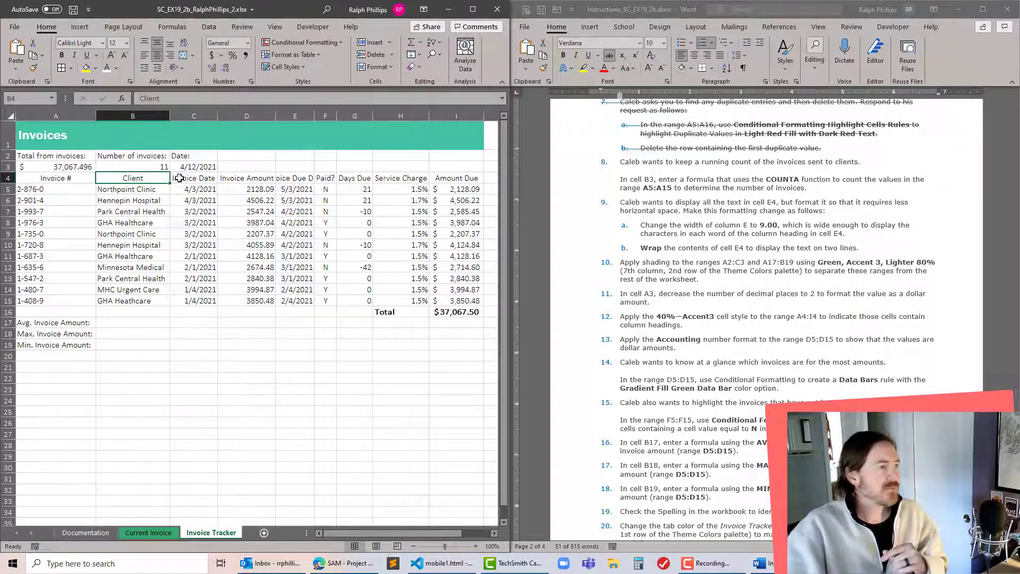
Step: Compare the formula result in cell B3 with the selection count of the invoice range A5:A15
{"action": "left_click_drag", "start_coordinate": [66, 189], "coordinate": [70, 306]}
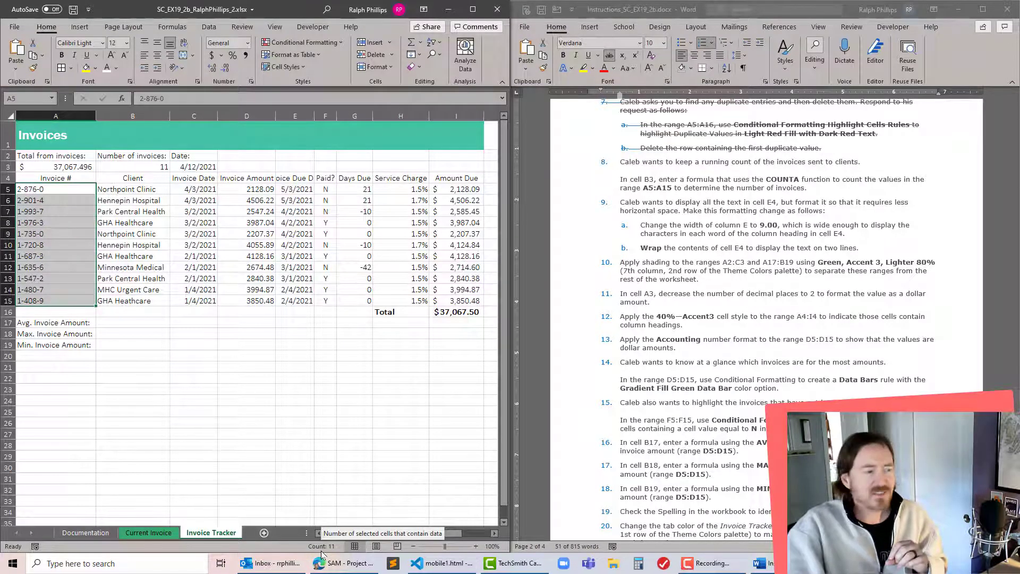
{"action": "left_click", "coordinate": [153, 164]}
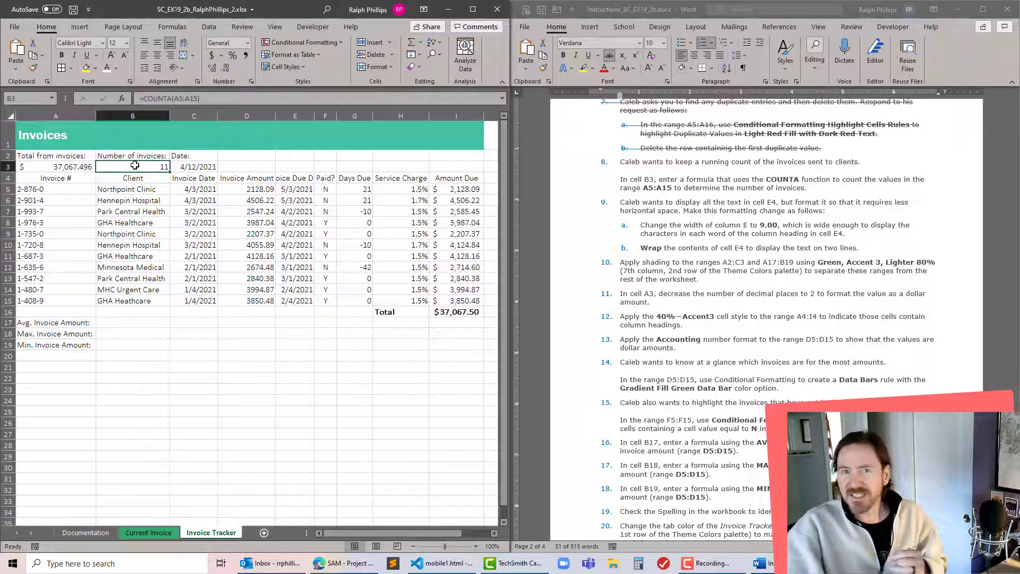
{"action": "left_click_drag", "start_coordinate": [36, 190], "coordinate": [48, 300]}
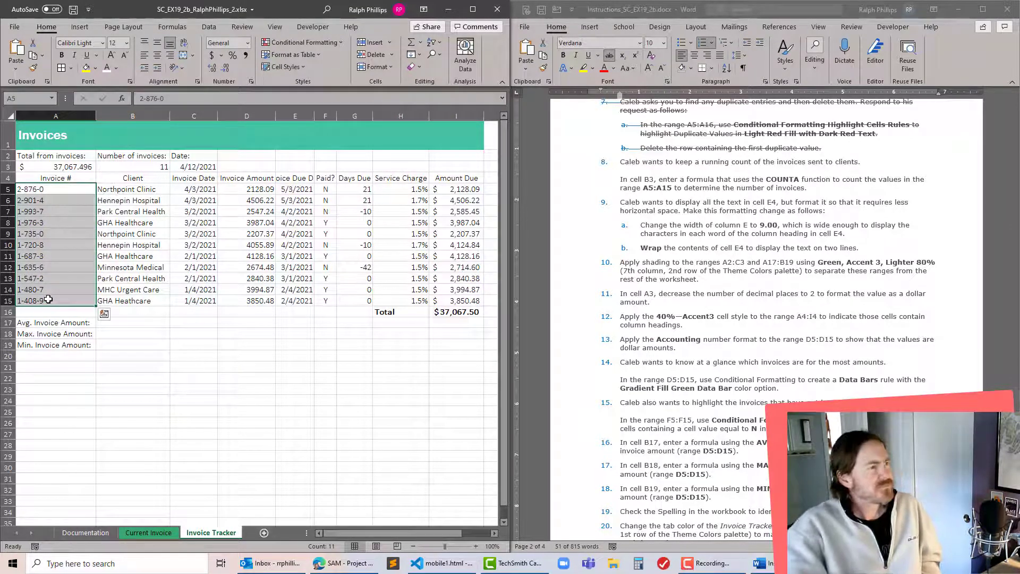
Step: Check the selection count of only part of the invoice numbers, A5:A10, then read instruction steps 8 and 9
{"action": "left_click", "coordinate": [80, 213]}
{"action": "left_click_drag", "start_coordinate": [71, 191], "coordinate": [71, 247]}
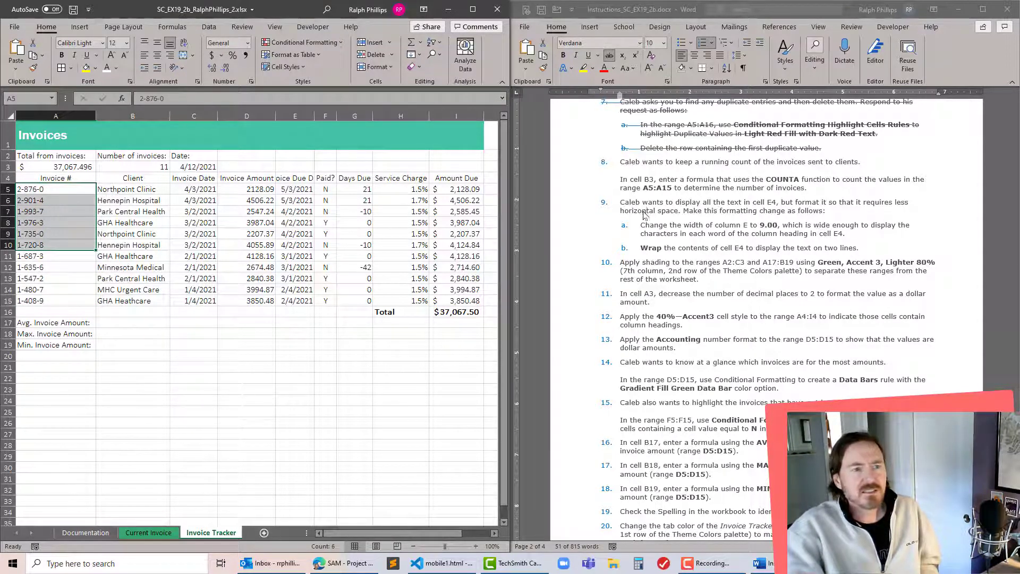
{"action": "left_click", "coordinate": [619, 161]}
{"action": "left_click", "coordinate": [627, 219]}
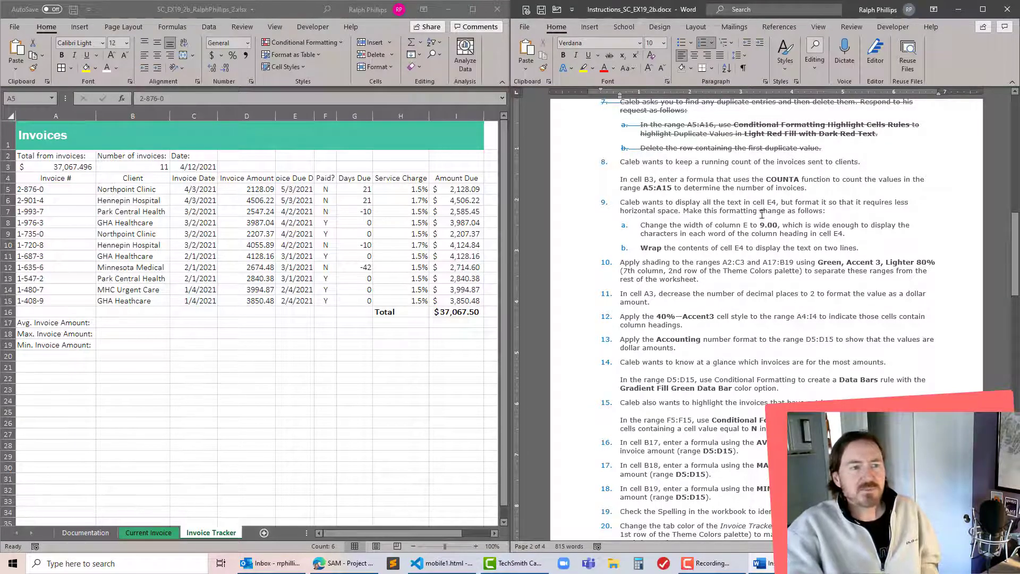
Step: Set the width of column E on the Invoice Tracker sheet to exactly 9
{"action": "left_click", "coordinate": [131, 235]}
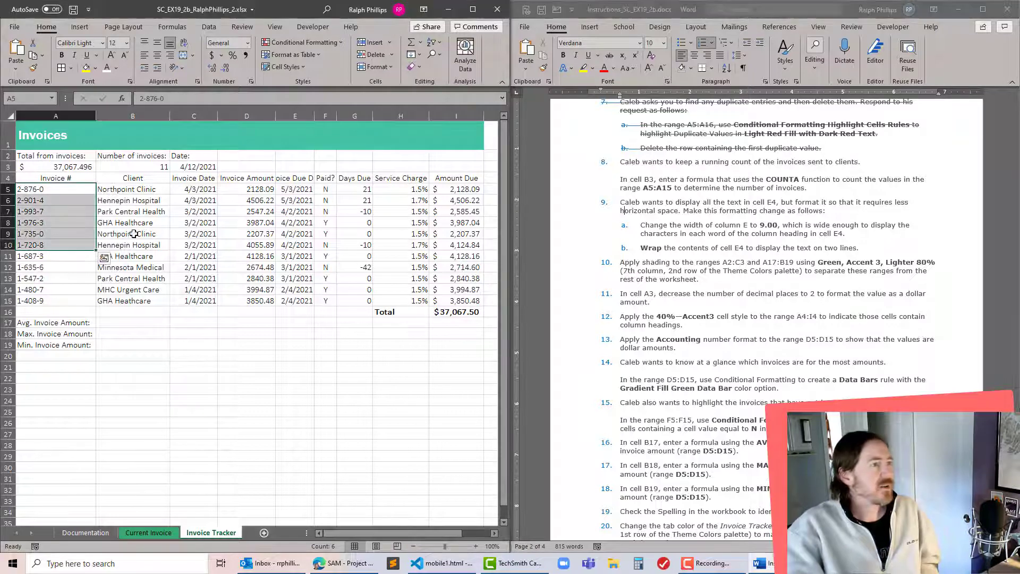
{"action": "left_click", "coordinate": [289, 179]}
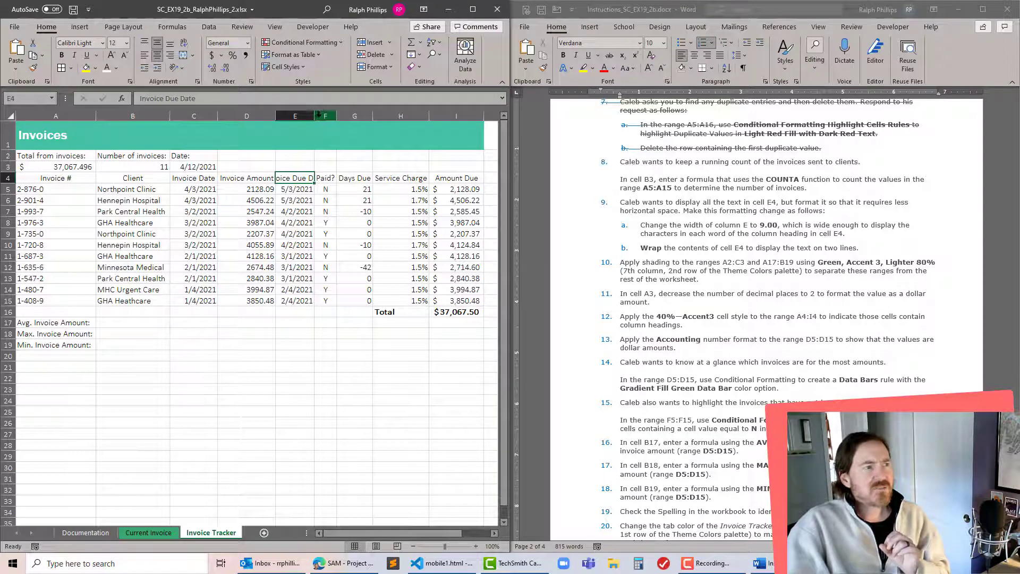
{"action": "left_click_drag", "start_coordinate": [315, 118], "coordinate": [315, 118]}
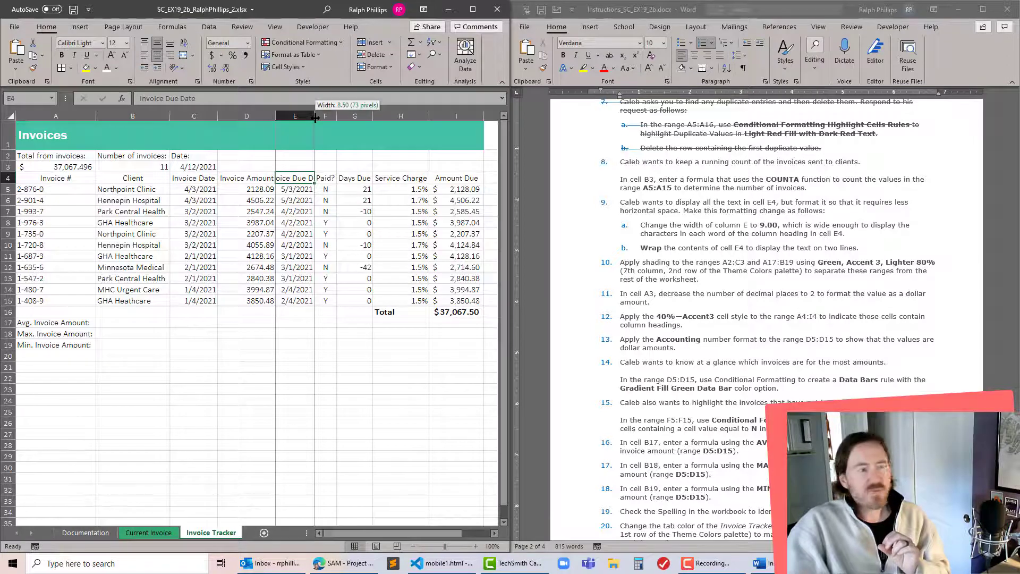
{"action": "left_click_drag", "start_coordinate": [316, 118], "coordinate": [317, 120]}
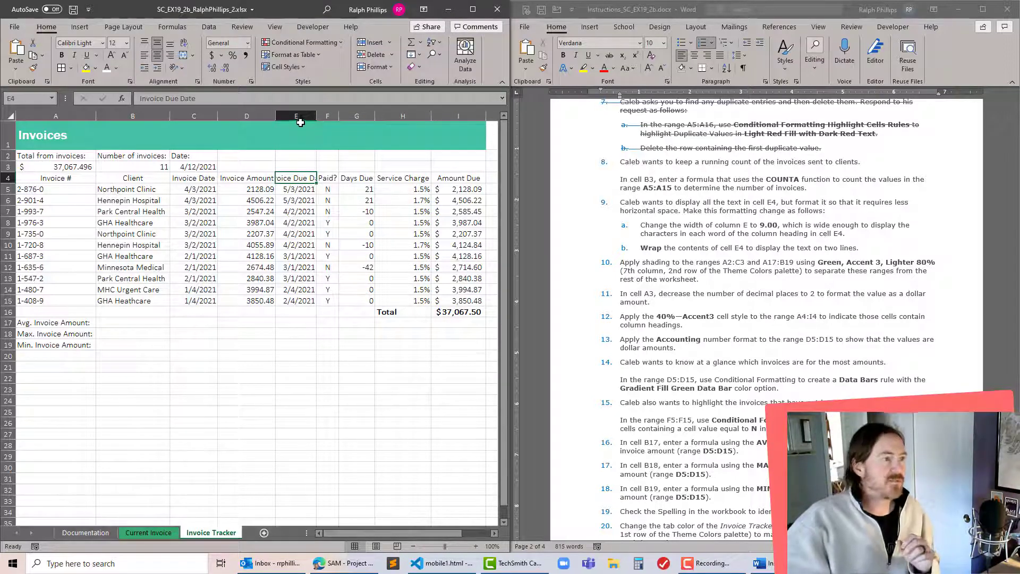
{"action": "right_click", "coordinate": [301, 116]}
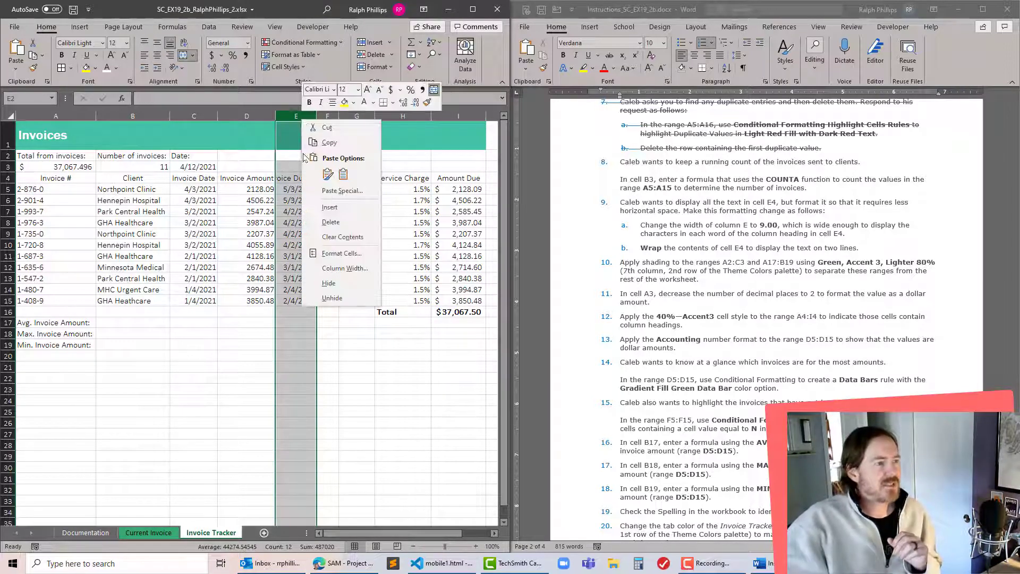
{"action": "left_click", "coordinate": [338, 270]}
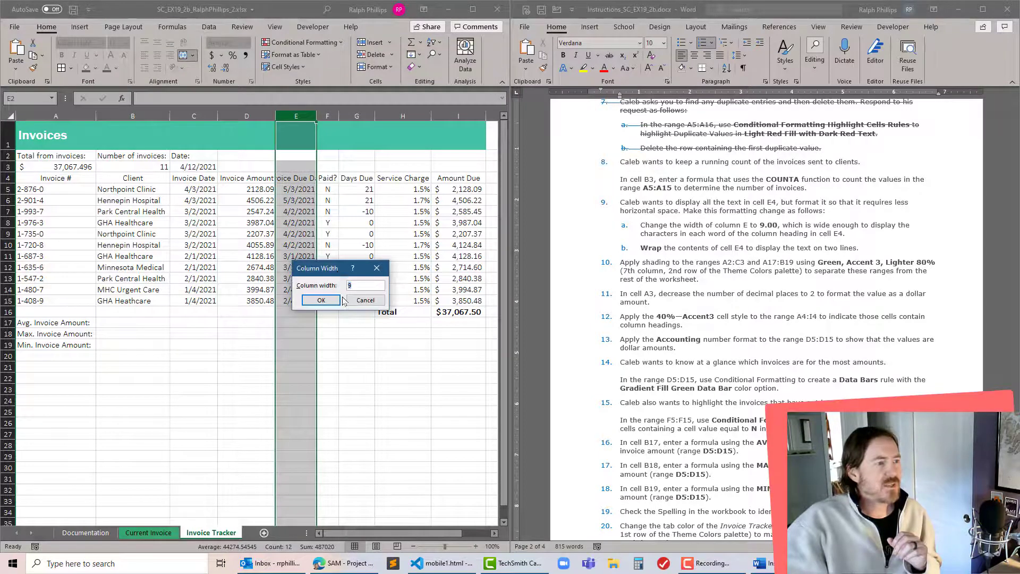
{"action": "left_click", "coordinate": [353, 281]}
{"action": "left_click_drag", "start_coordinate": [354, 281], "coordinate": [305, 287]}
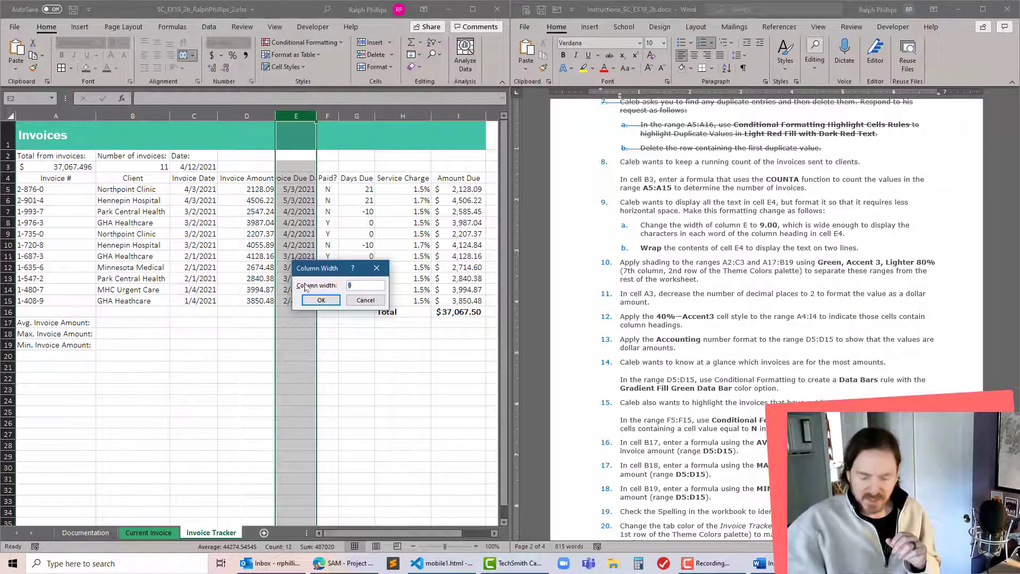
{"action": "key", "text": "Return"}
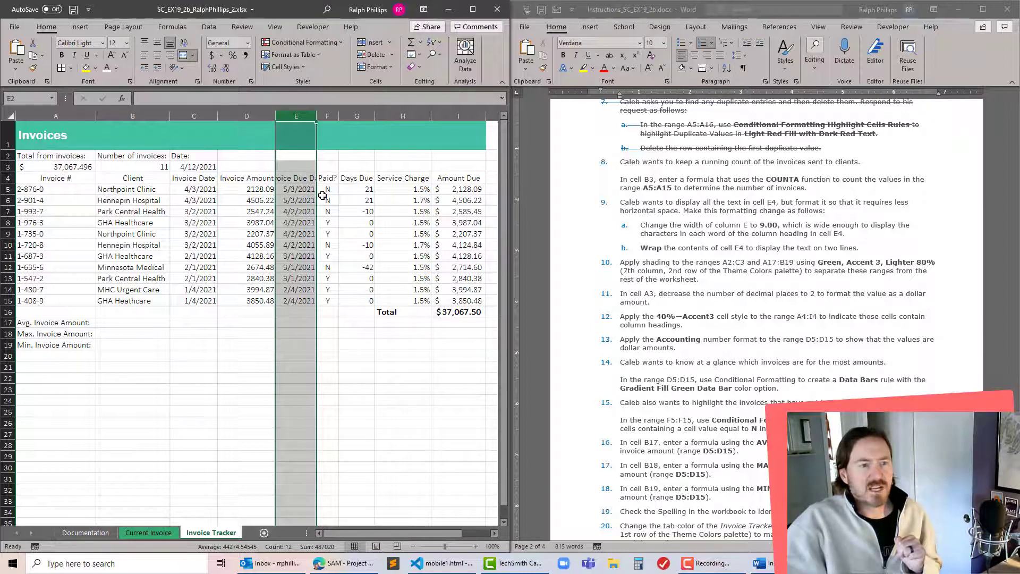
Step: Wrap the text of the Invoice Due Date heading in cell E4
{"action": "left_click", "coordinate": [295, 199]}
{"action": "left_click", "coordinate": [295, 178]}
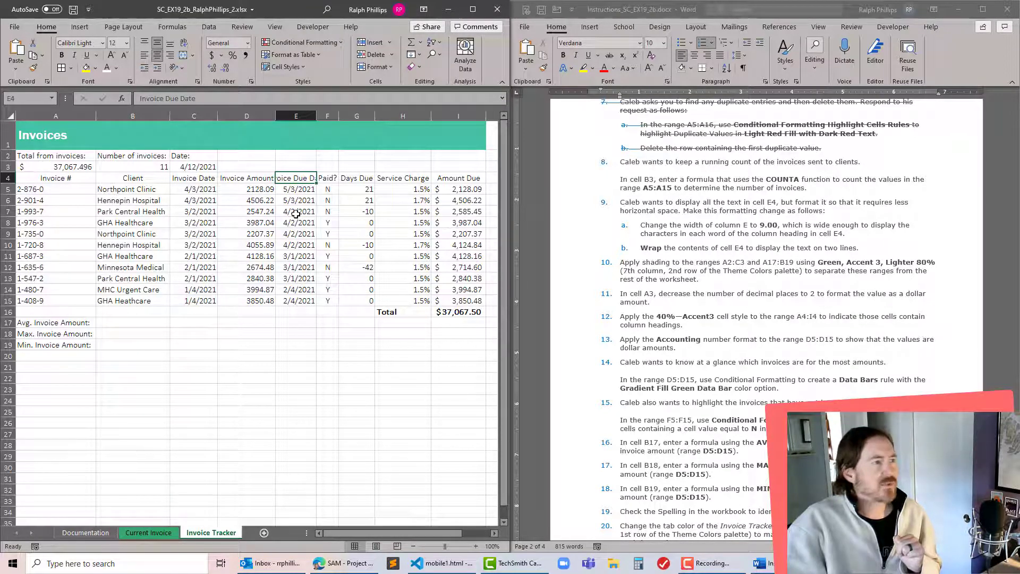
{"action": "key", "text": "Down"}
{"action": "key", "text": "Down"}
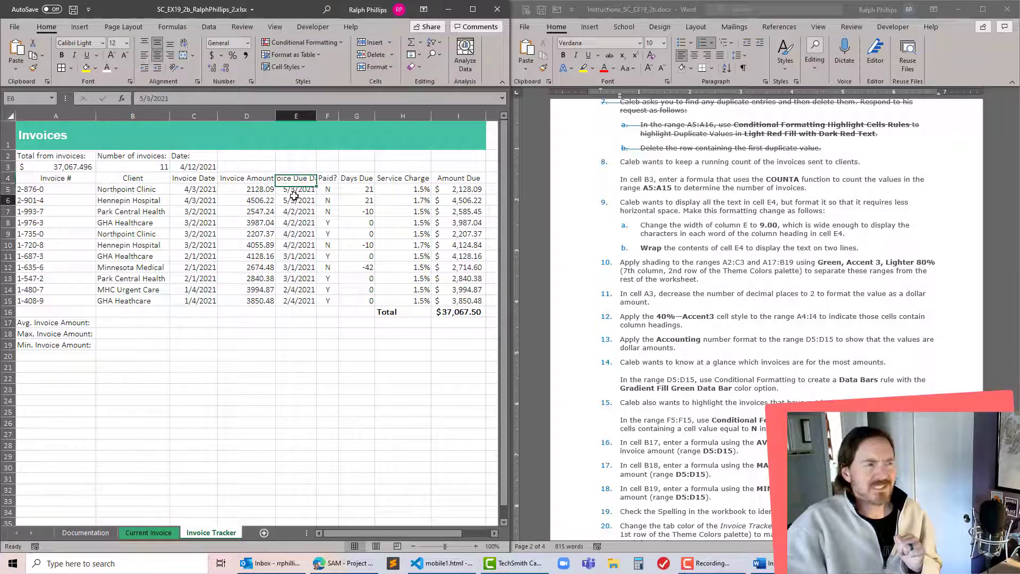
{"action": "left_click", "coordinate": [285, 176]}
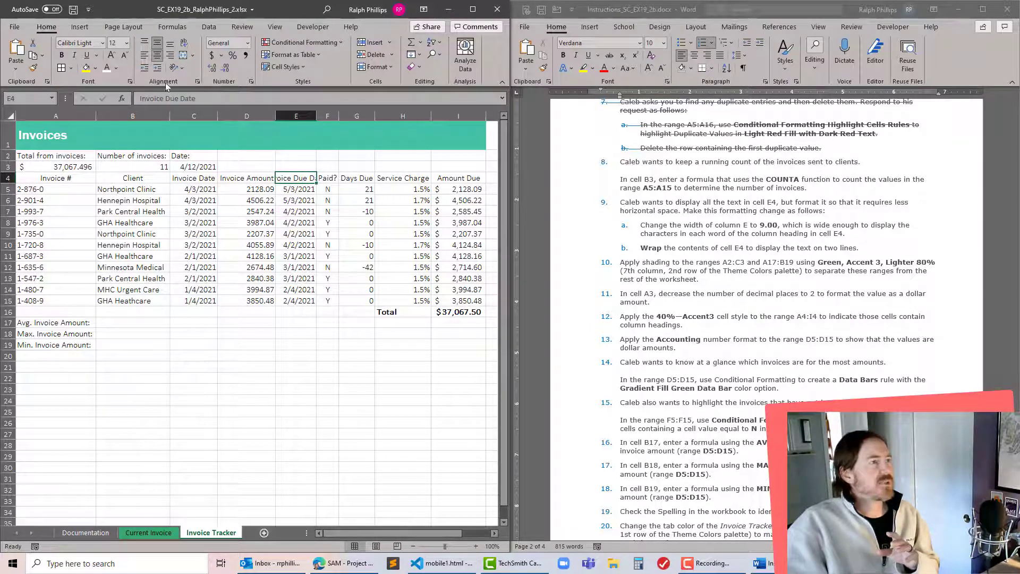
{"action": "left_click", "coordinate": [183, 44]}
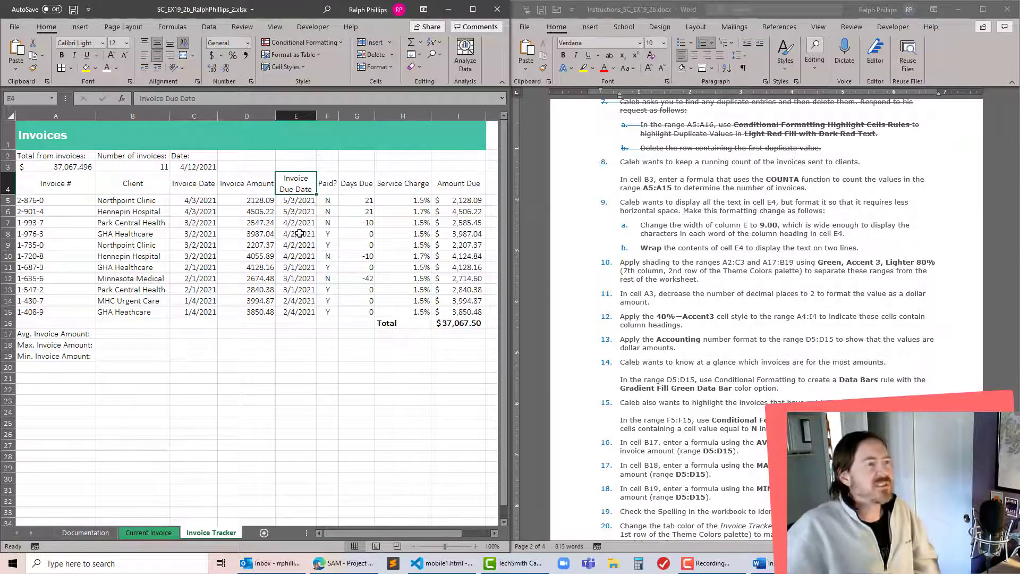
Step: Strike through steps 8 and 9, including sub-steps a and b, in the Word instructions document
{"action": "left_click", "coordinate": [623, 211]}
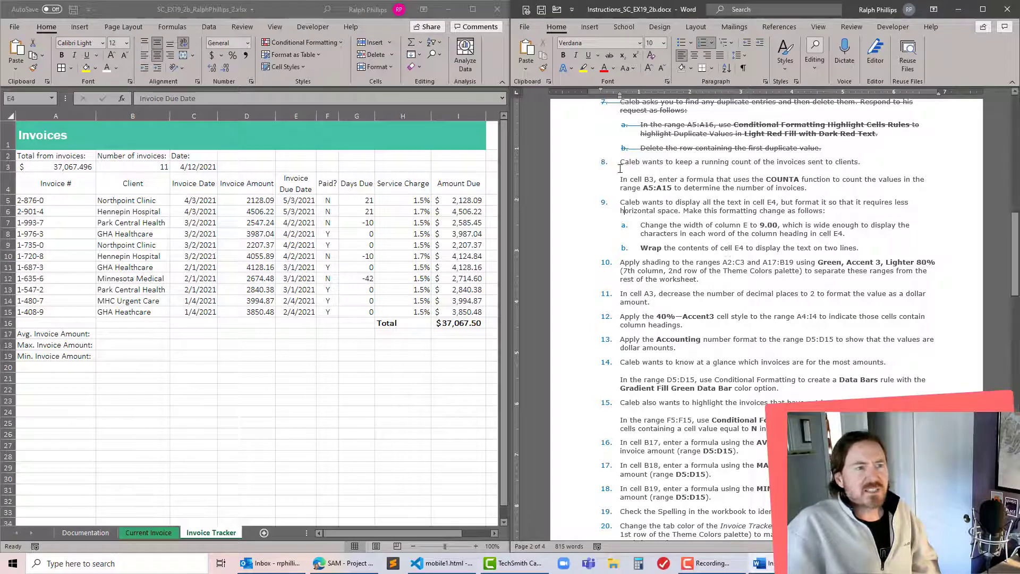
{"action": "left_click_drag", "start_coordinate": [620, 169], "coordinate": [919, 248]}
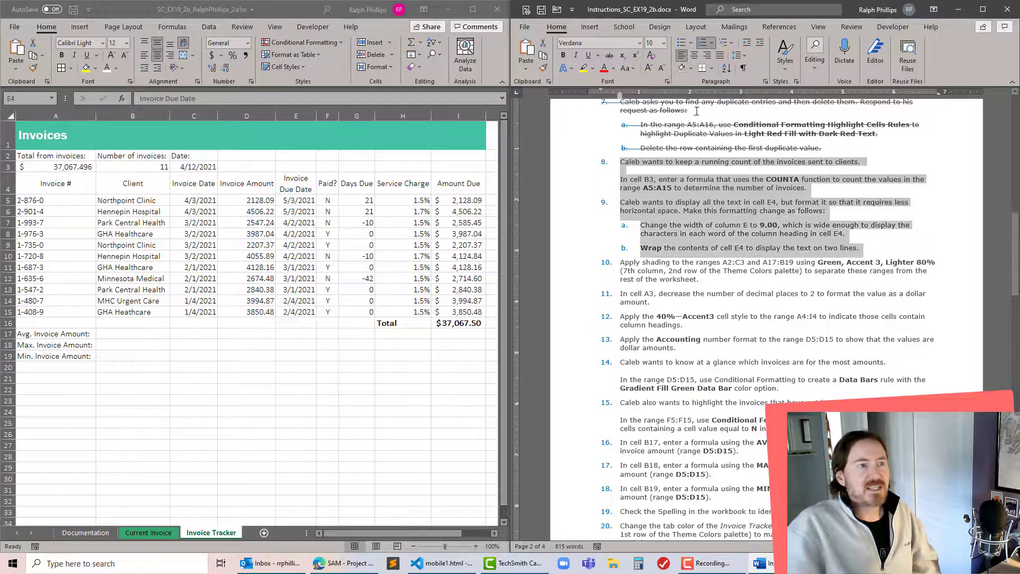
{"action": "left_click", "coordinate": [610, 56]}
Step: Shade the ranges A2:C3 and A17:B19 on the Invoice Tracker sheet with Green, Accent 3, Lighter 80%
{"action": "scroll", "coordinate": [655, 365], "scroll_direction": "down", "scroll_amount": 3}
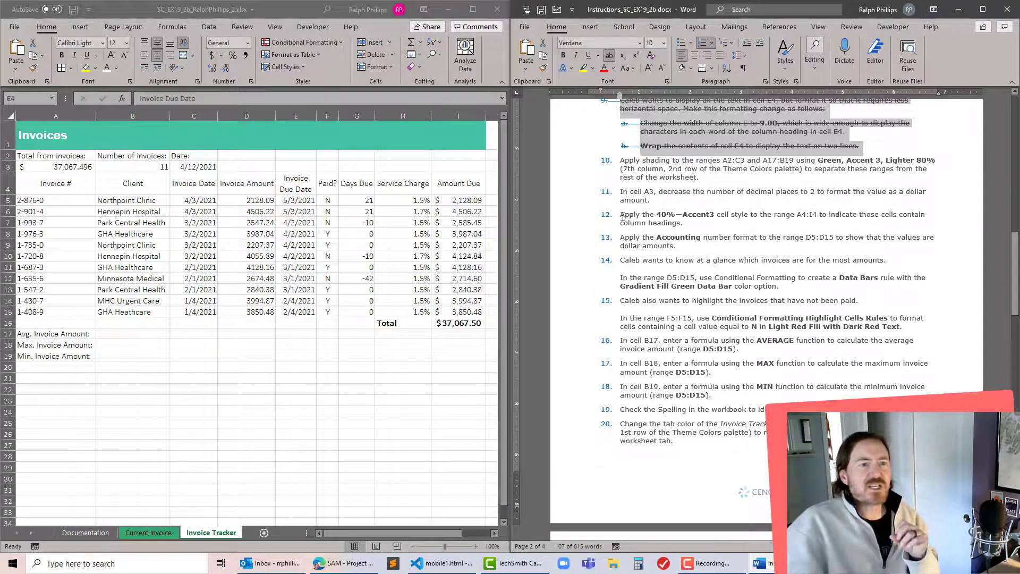
{"action": "left_click", "coordinate": [240, 260]}
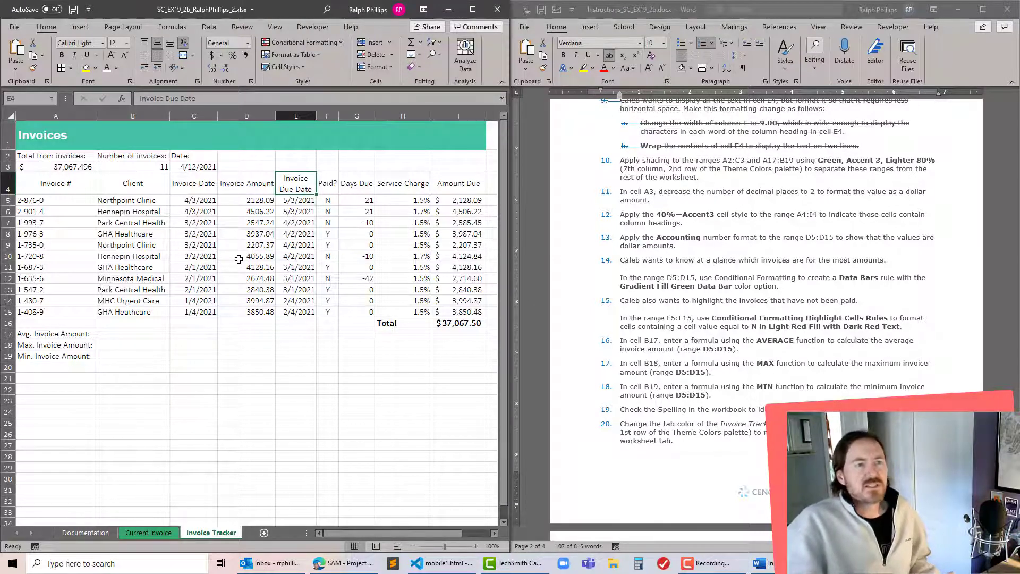
{"action": "left_click", "coordinate": [210, 259]}
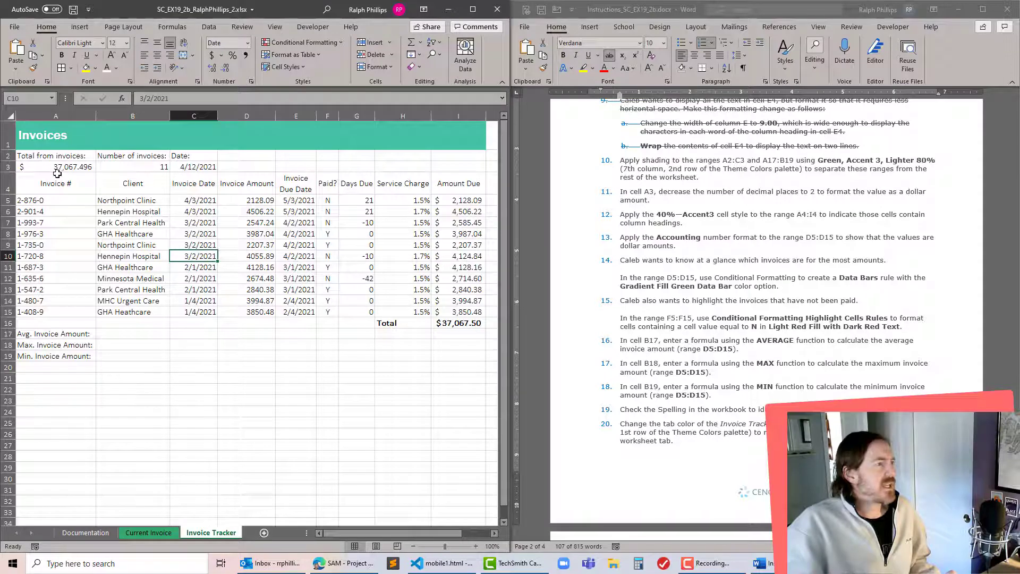
{"action": "left_click_drag", "start_coordinate": [55, 157], "coordinate": [196, 167]}
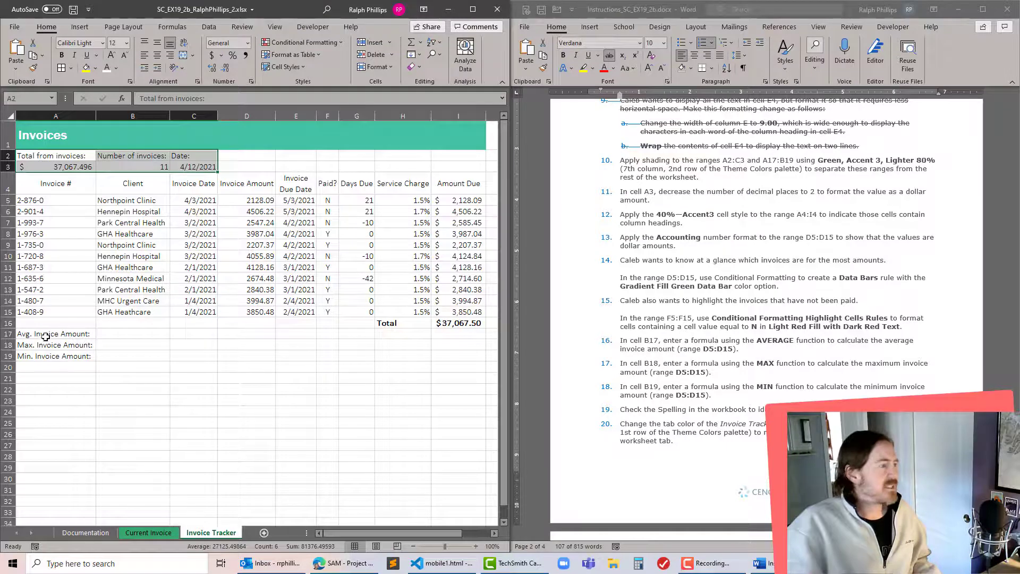
{"action": "left_click_drag", "start_coordinate": [46, 336], "coordinate": [147, 358]}
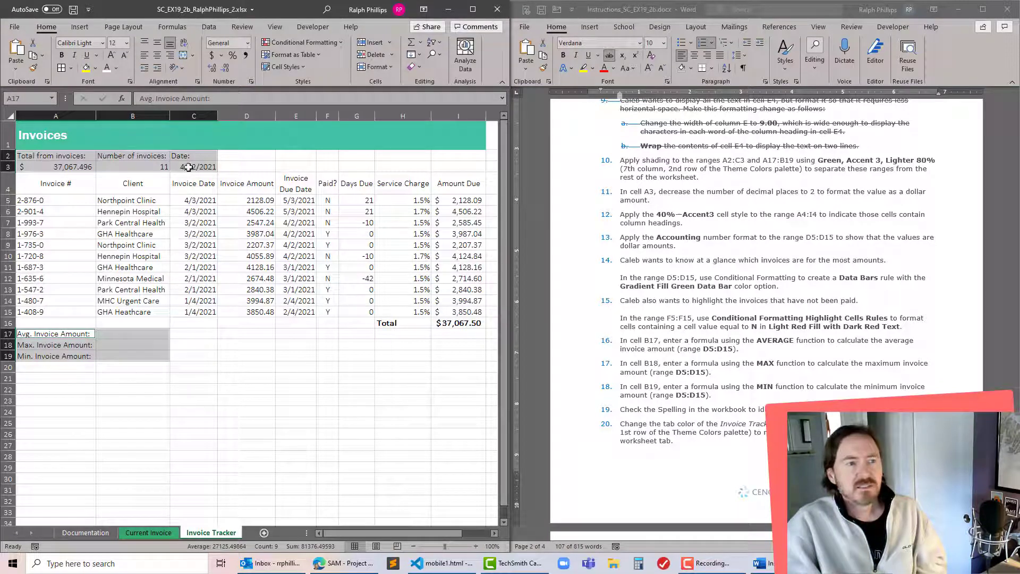
{"action": "left_click", "coordinate": [96, 68]}
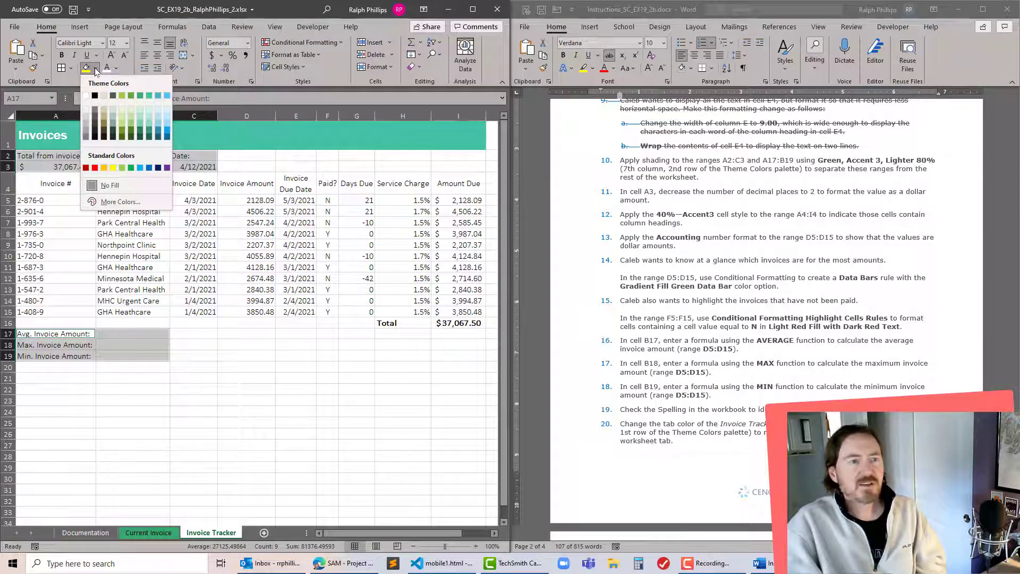
{"action": "left_click", "coordinate": [140, 109]}
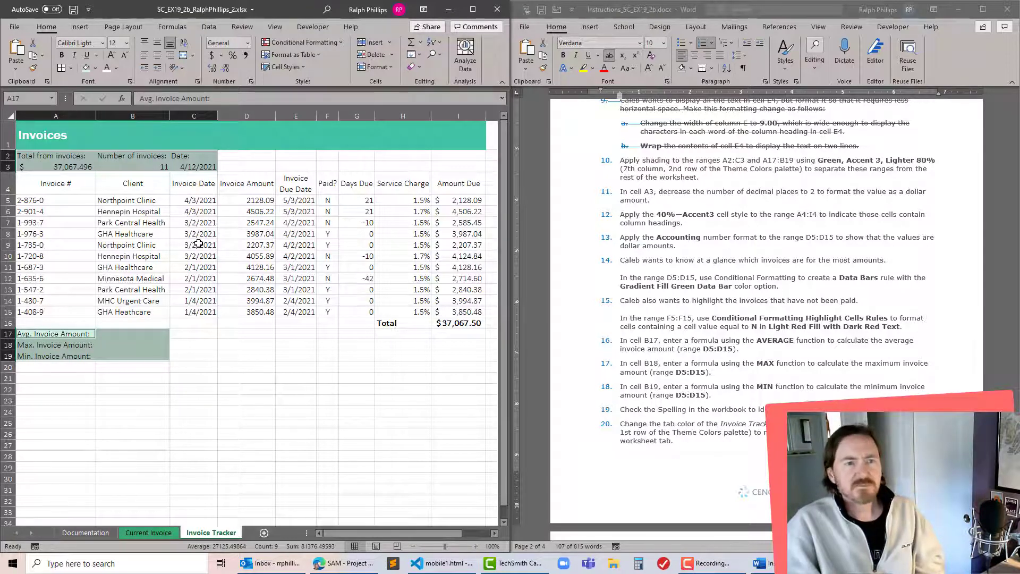
Step: Decrease the invoice total in cell A3 to two decimal places
{"action": "left_click", "coordinate": [632, 204]}
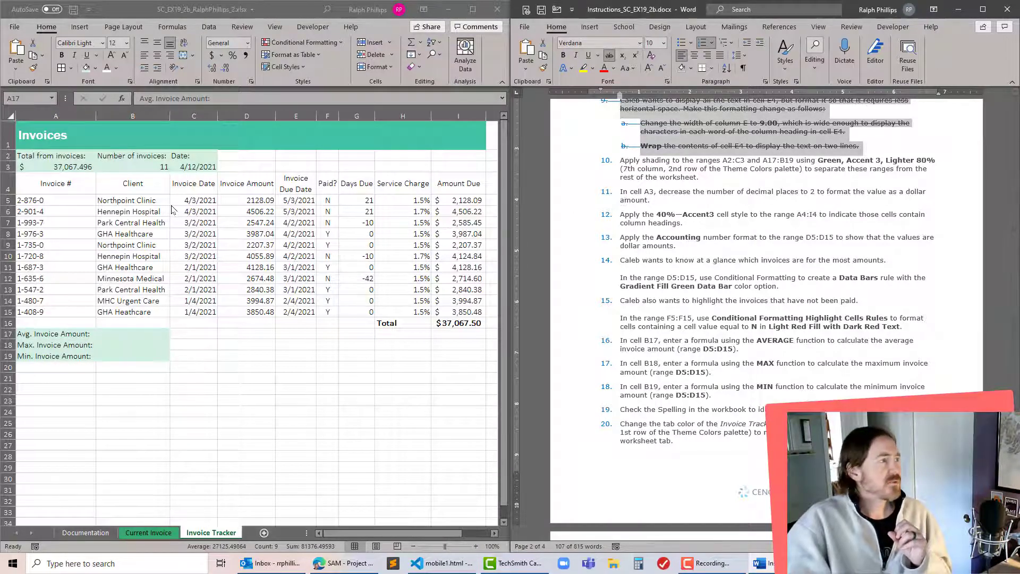
{"action": "left_click", "coordinate": [62, 165]}
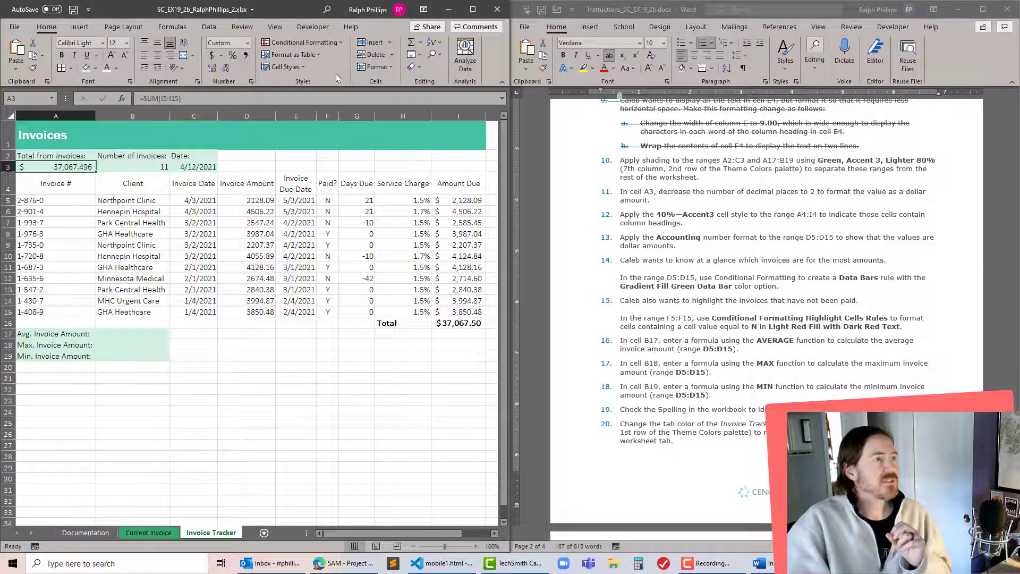
{"action": "left_click", "coordinate": [226, 70]}
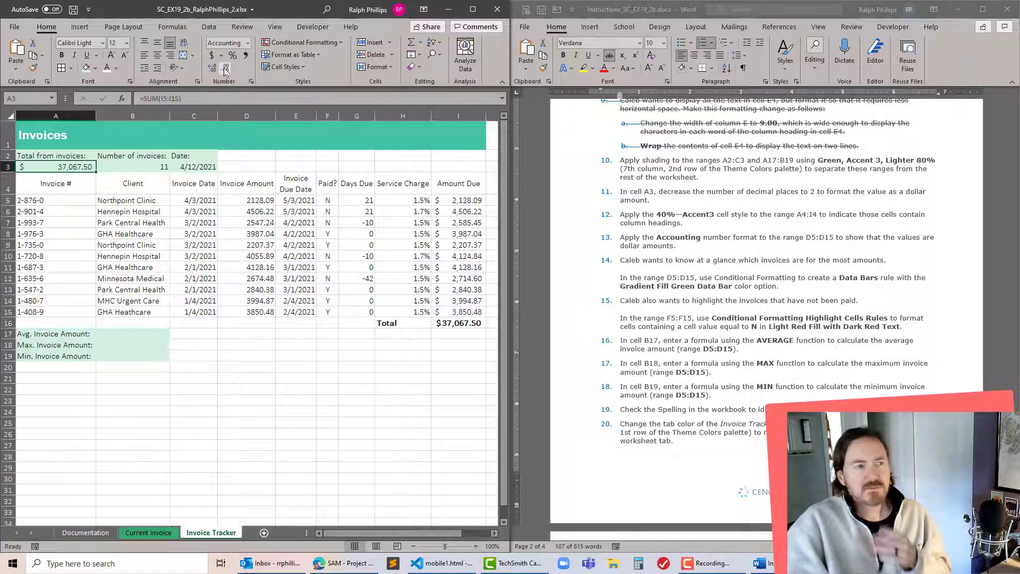
Step: Strike through steps 10 and 11 in the Word instructions document
{"action": "left_click", "coordinate": [630, 167]}
{"action": "left_click_drag", "start_coordinate": [622, 161], "coordinate": [652, 201]}
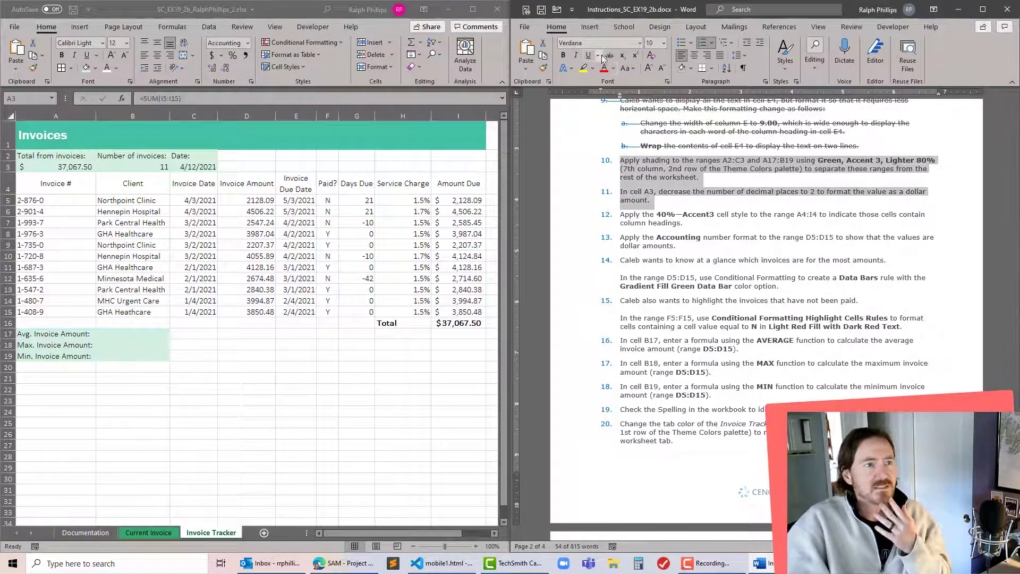
{"action": "left_click", "coordinate": [609, 55]}
Step: Apply the 40% - Accent3 cell style to the column headings in A4:I4 of the Invoice Tracker sheet
{"action": "scroll", "coordinate": [702, 264], "scroll_direction": "down", "scroll_amount": 1}
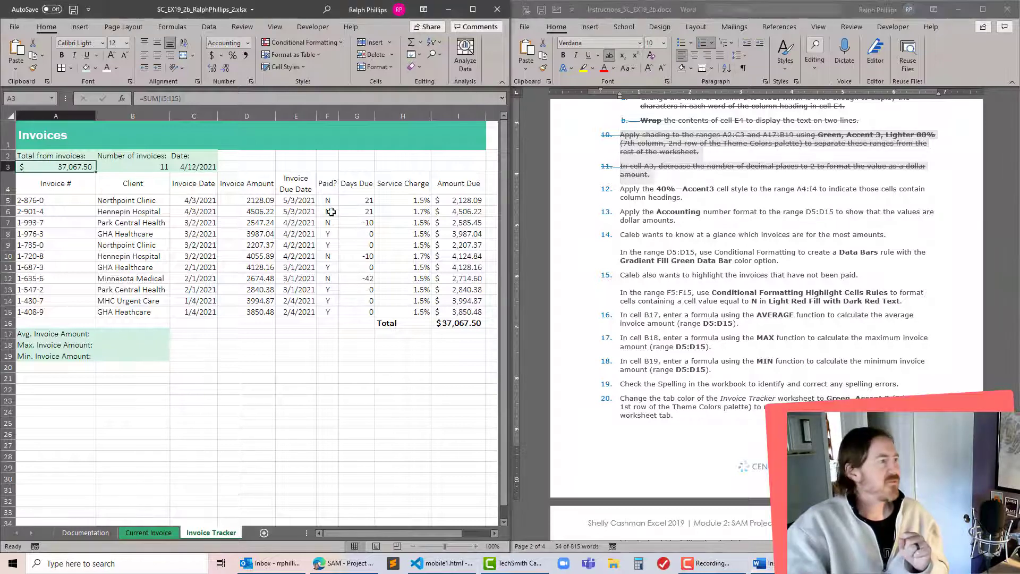
{"action": "left_click", "coordinate": [70, 183]}
{"action": "left_click_drag", "start_coordinate": [69, 183], "coordinate": [457, 179]}
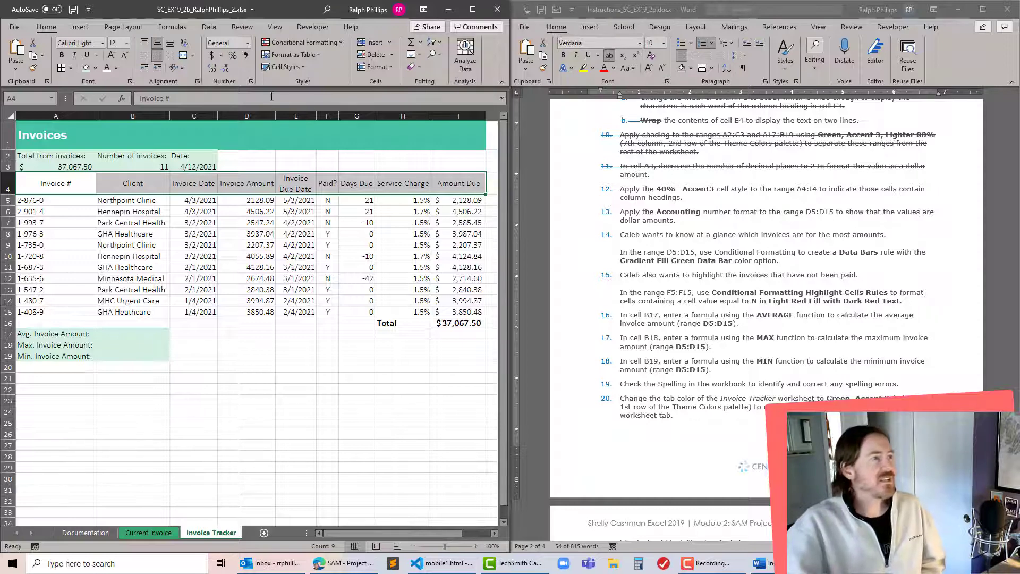
{"action": "left_click", "coordinate": [304, 67]}
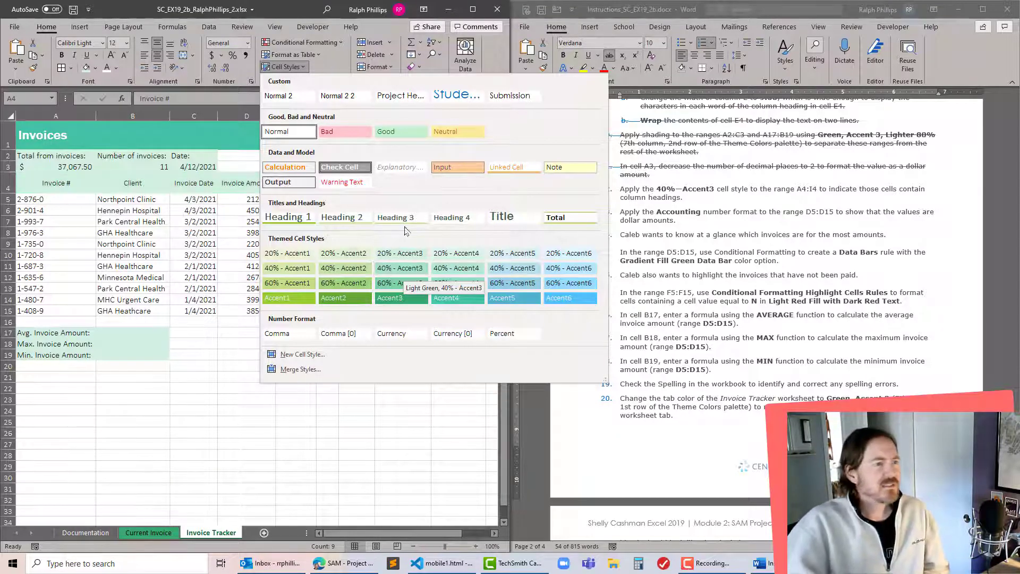
{"action": "left_click", "coordinate": [401, 274]}
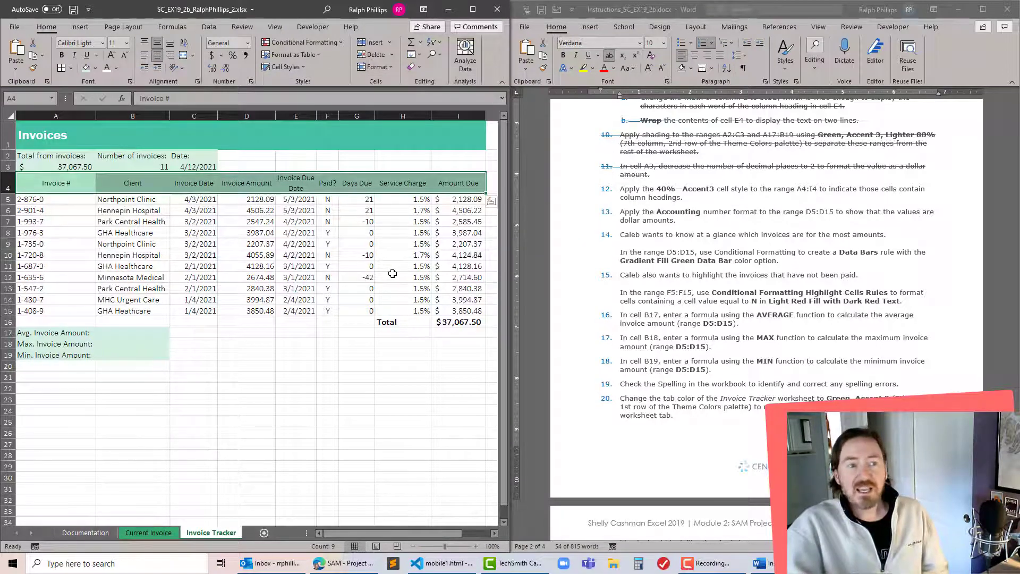
{"action": "left_click", "coordinate": [357, 244]}
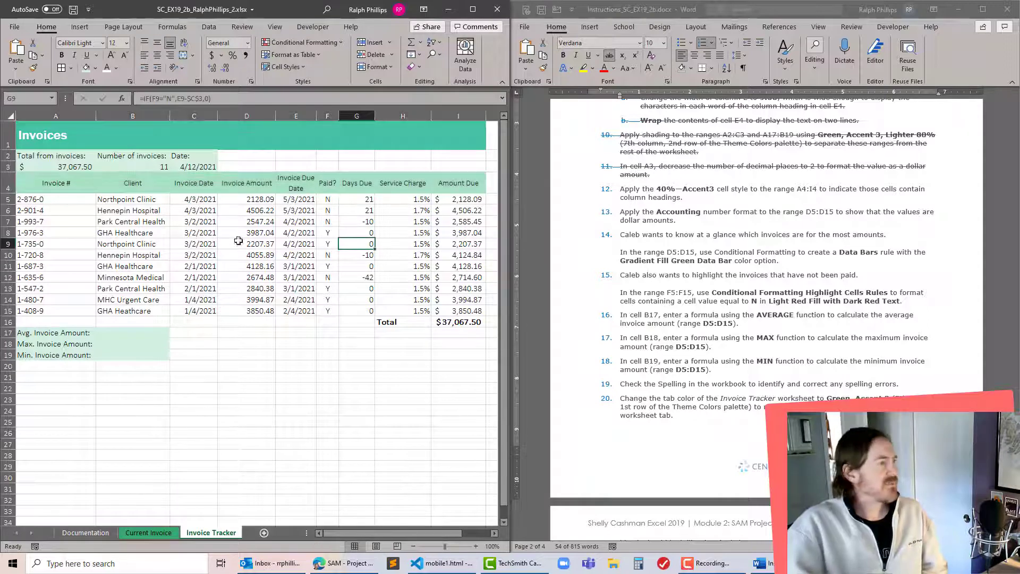
Step: Apply the Accounting number format to the invoice amounts in D5:D15 of the Invoice Tracker sheet
{"action": "left_click", "coordinate": [248, 199]}
{"action": "left_click_drag", "start_coordinate": [248, 200], "coordinate": [247, 315]}
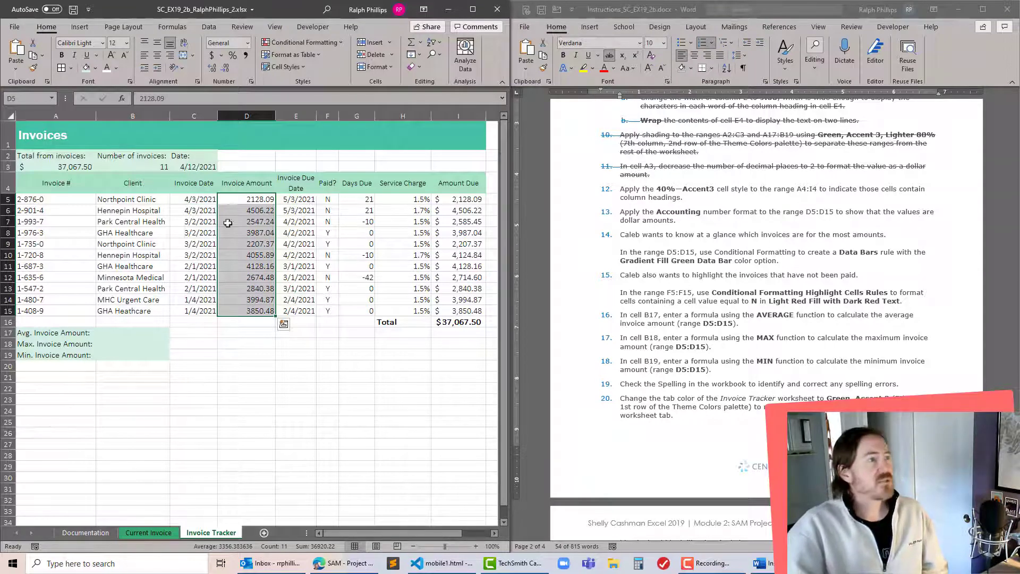
{"action": "left_click", "coordinate": [248, 43]}
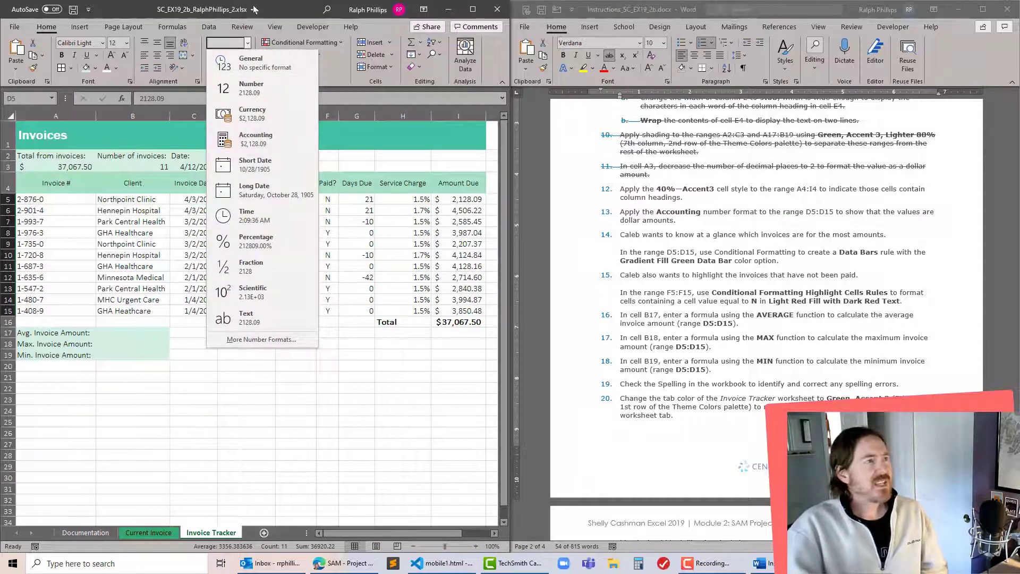
{"action": "left_click", "coordinate": [127, 7]}
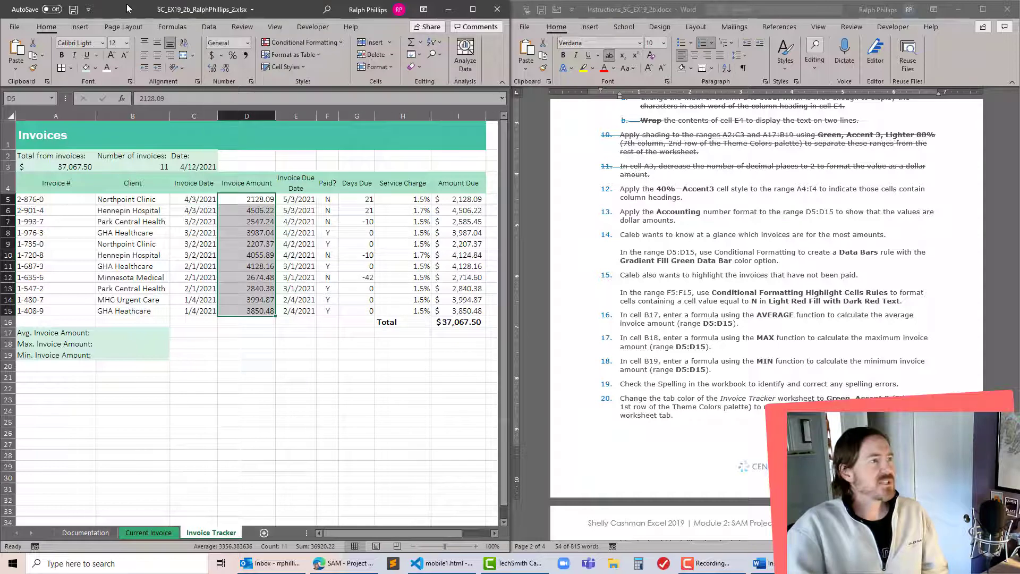
{"action": "left_click", "coordinate": [221, 56]}
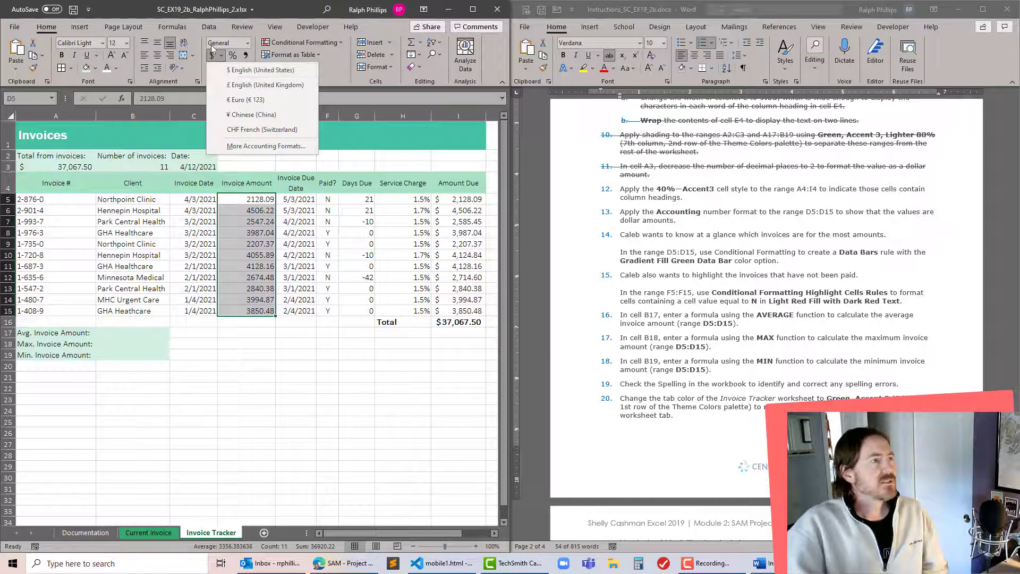
{"action": "left_click", "coordinate": [139, 8]}
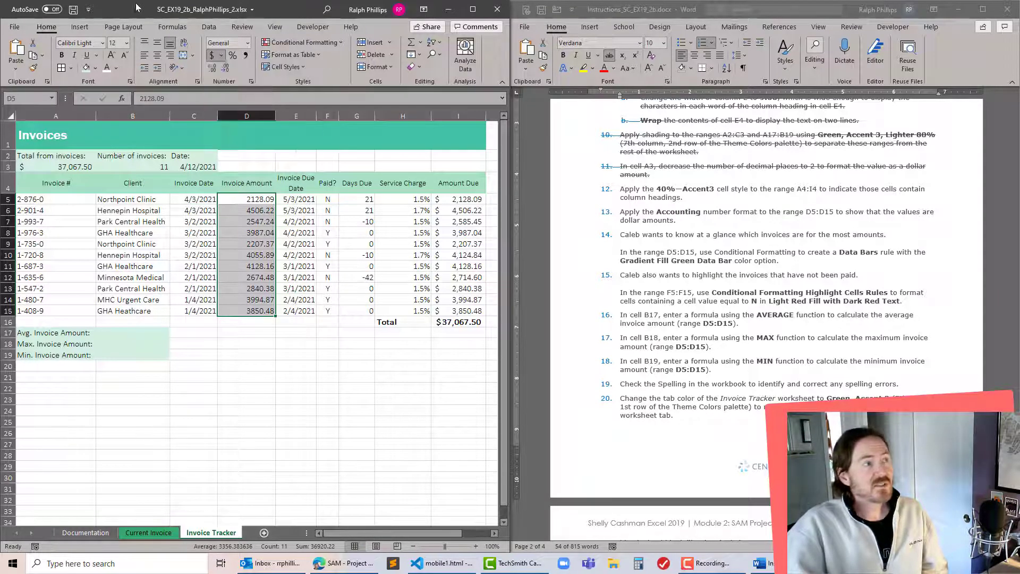
{"action": "left_click", "coordinate": [247, 43]}
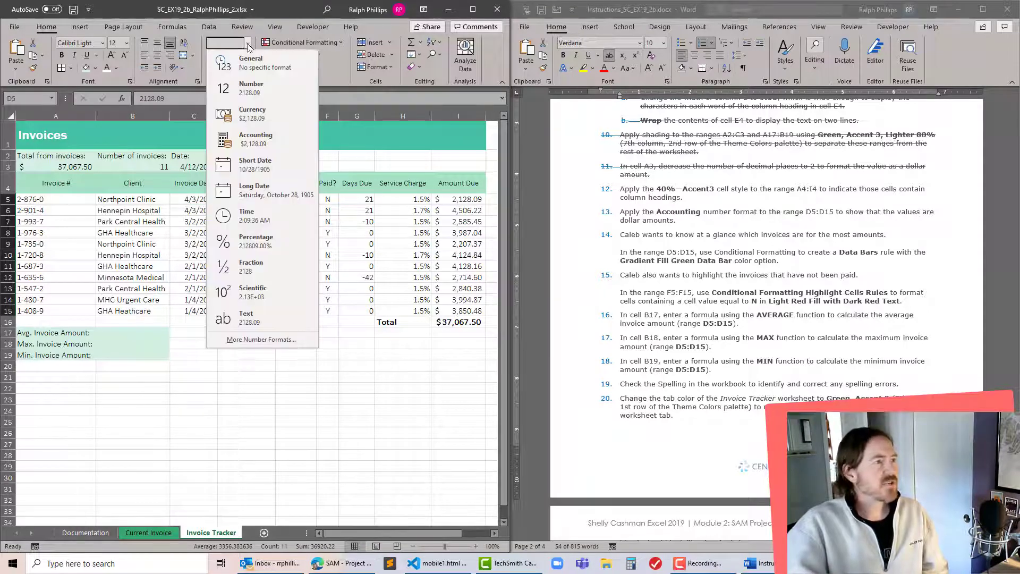
{"action": "left_click", "coordinate": [266, 137]}
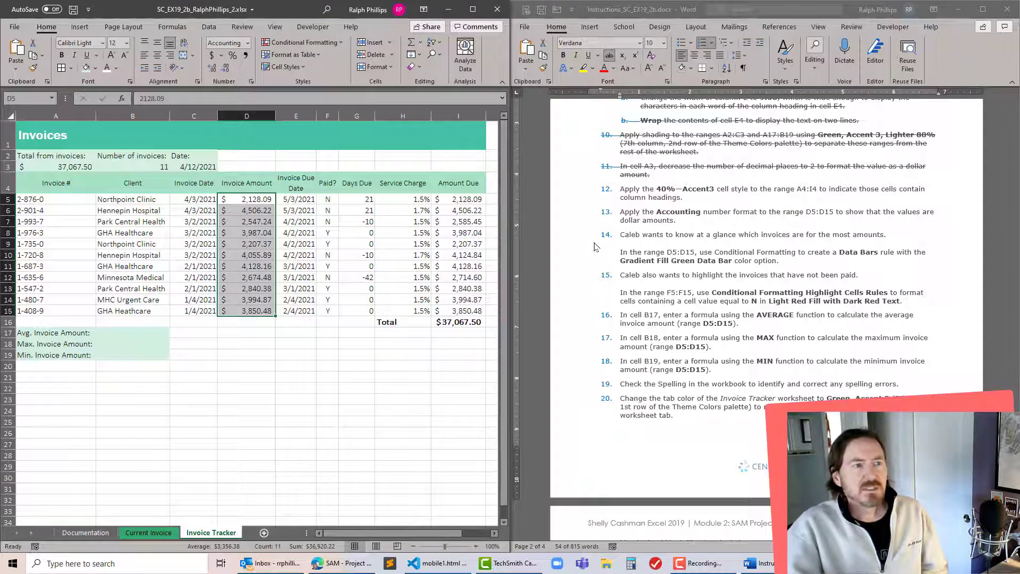
Step: Strike through steps 12 and 13 in the Word instructions document
{"action": "left_click", "coordinate": [618, 192]}
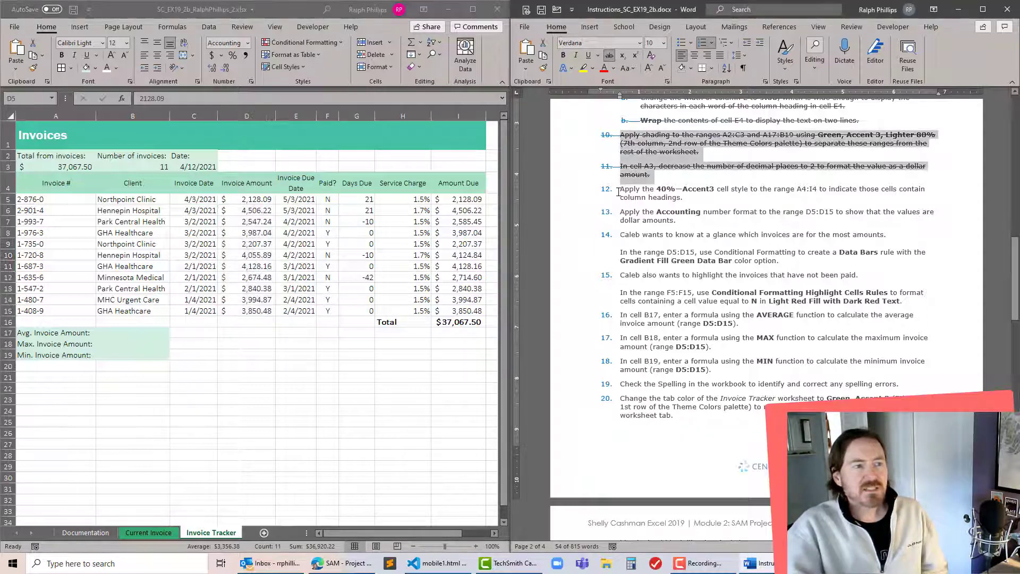
{"action": "left_click", "coordinate": [617, 191]}
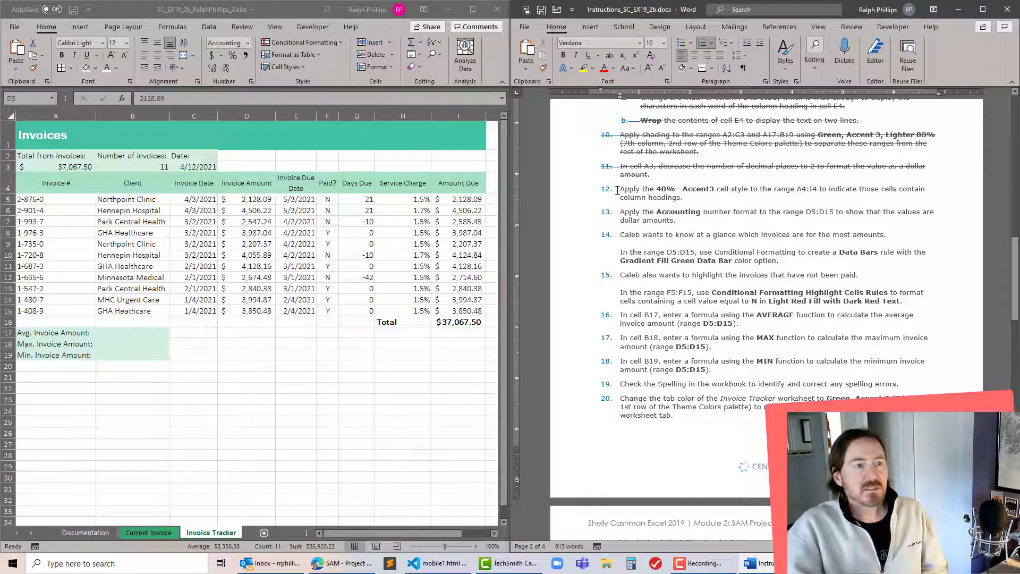
{"action": "left_click_drag", "start_coordinate": [619, 190], "coordinate": [693, 218]}
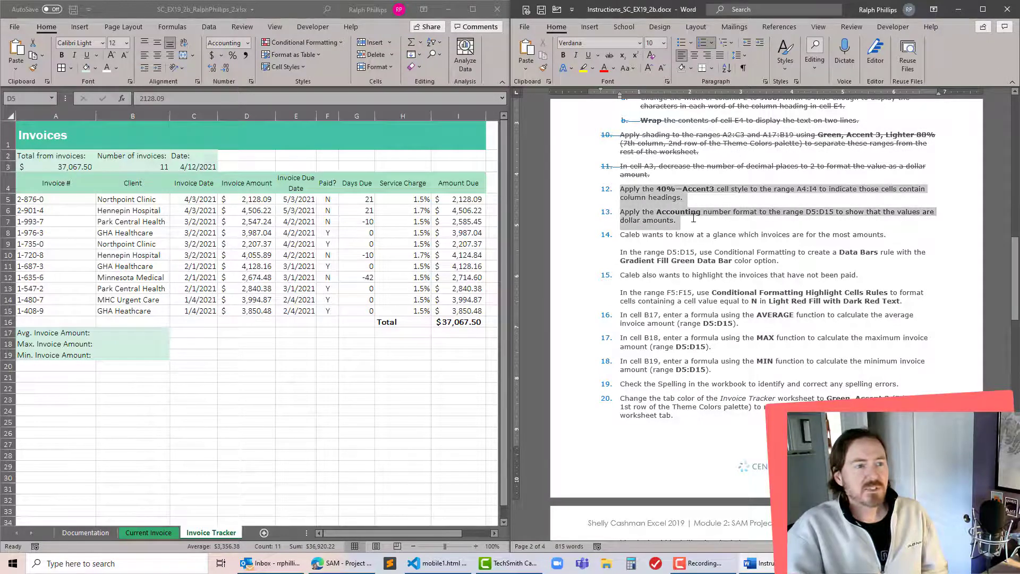
{"action": "left_click", "coordinate": [610, 56]}
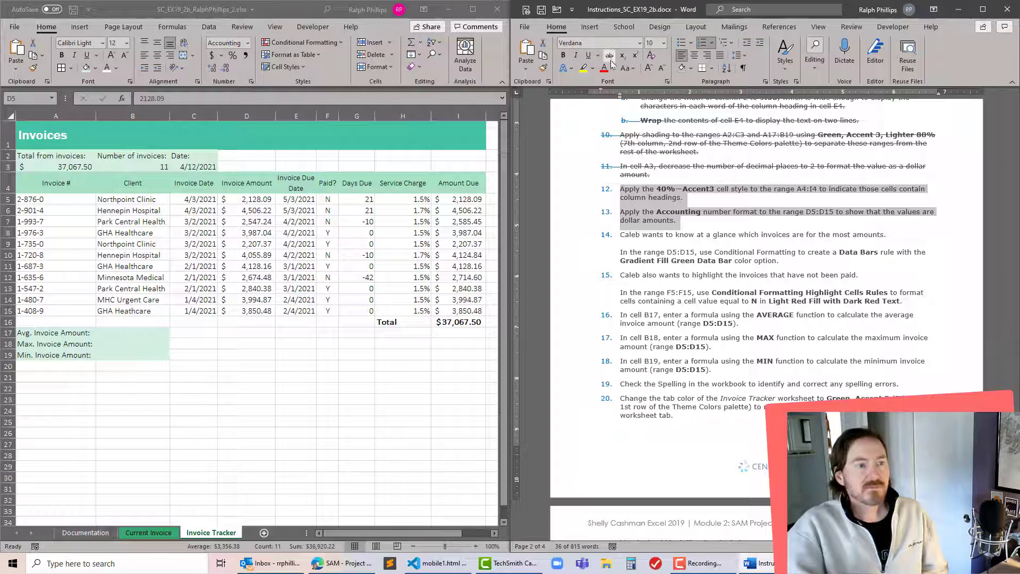
{"action": "left_click", "coordinate": [622, 246]}
{"action": "scroll", "coordinate": [626, 280], "scroll_direction": "down", "scroll_amount": 2}
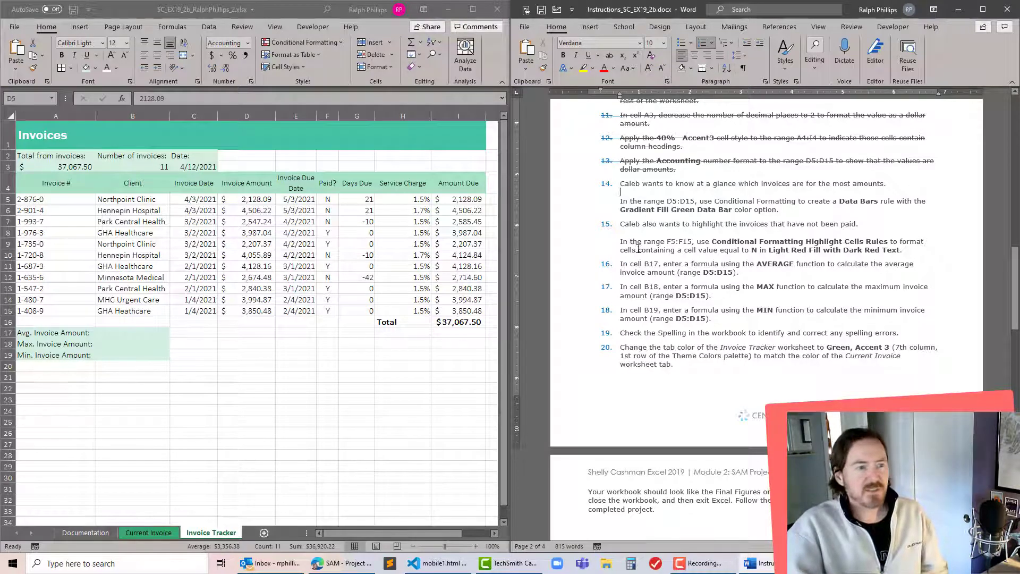
Step: Add Gradient Fill Green Data Bar conditional formatting to the invoice amounts in D5:D15 of the Excel Invoice Tracker sheet
{"action": "left_click", "coordinate": [173, 256]}
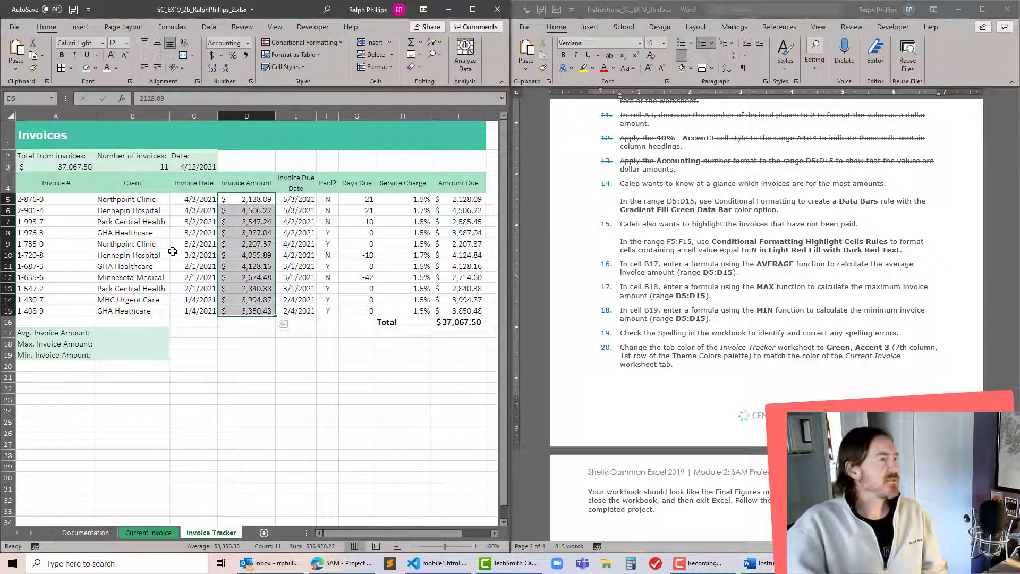
{"action": "left_click", "coordinate": [263, 230]}
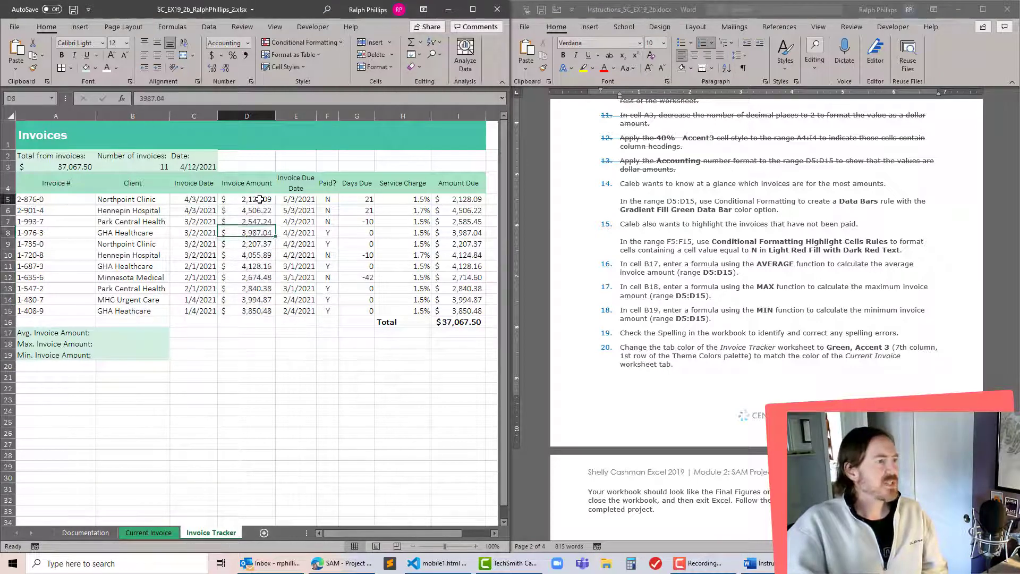
{"action": "left_click_drag", "start_coordinate": [250, 199], "coordinate": [256, 312]}
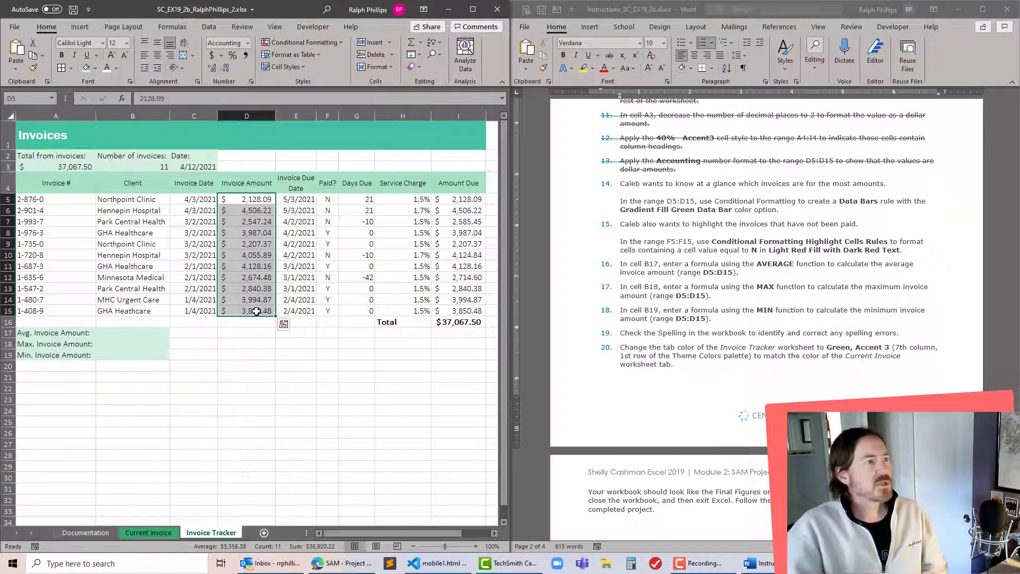
{"action": "left_click", "coordinate": [313, 43]}
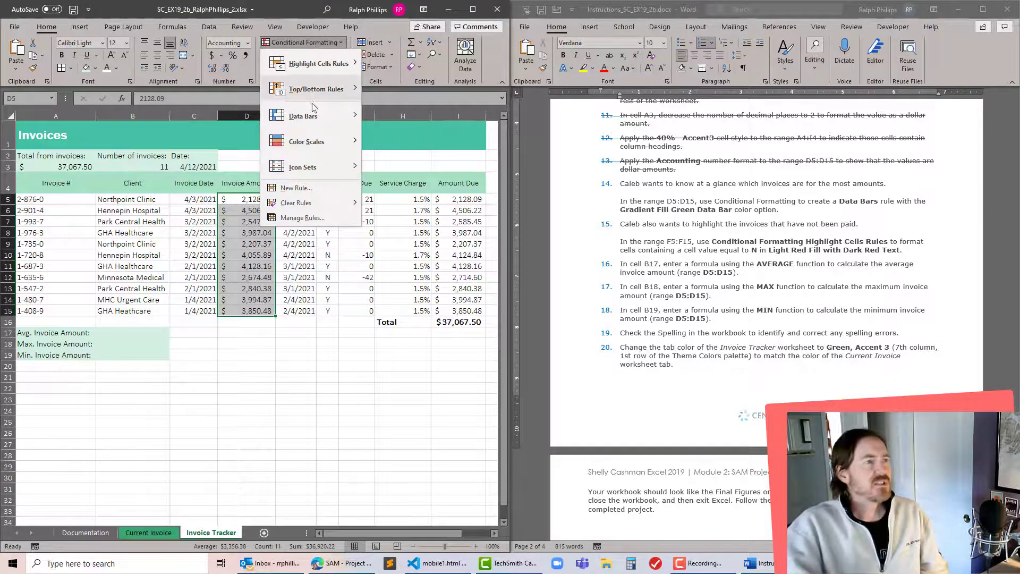
{"action": "mouse_move", "coordinate": [311, 118]}
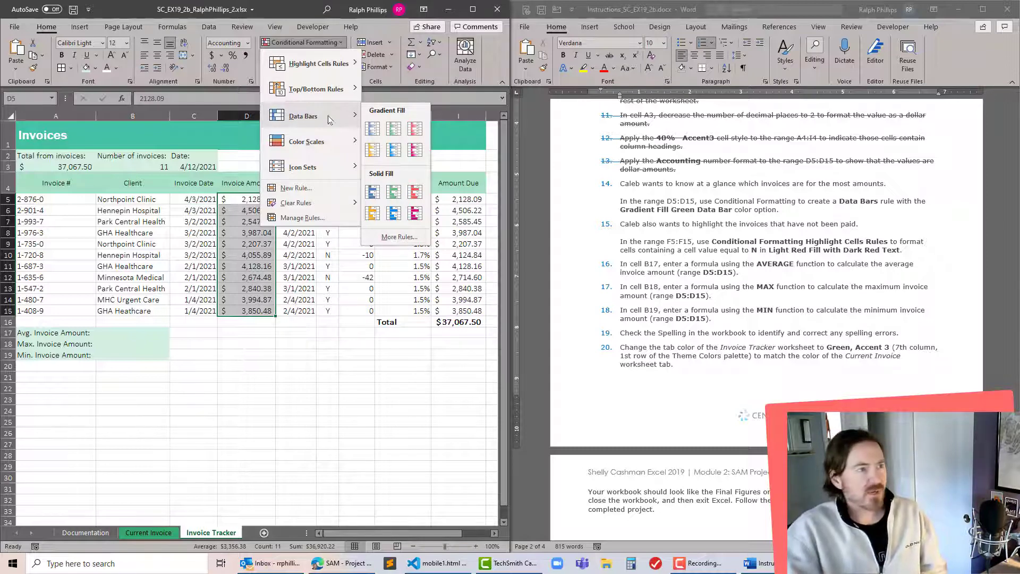
{"action": "left_click", "coordinate": [394, 130]}
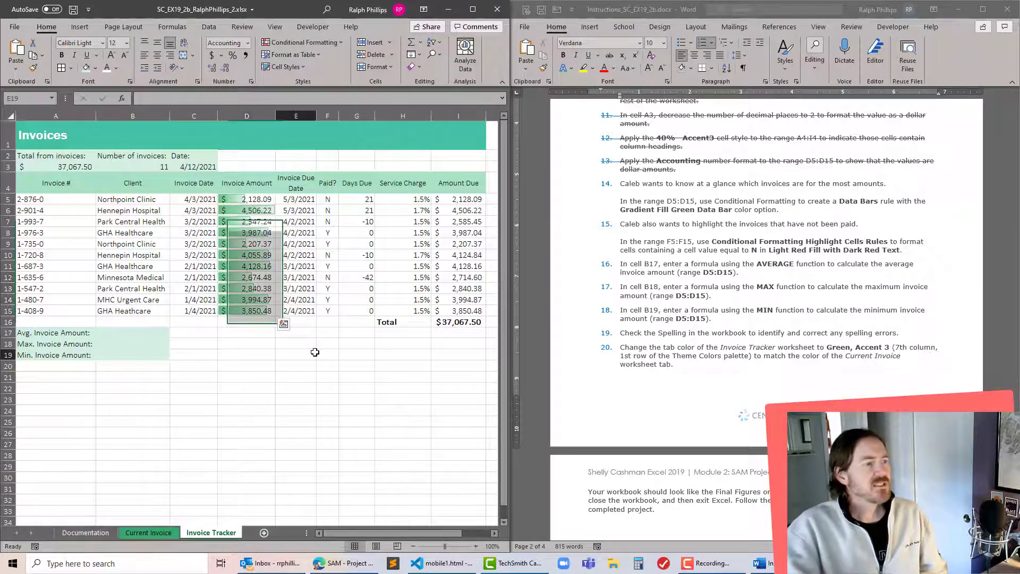
{"action": "left_click", "coordinate": [296, 354]}
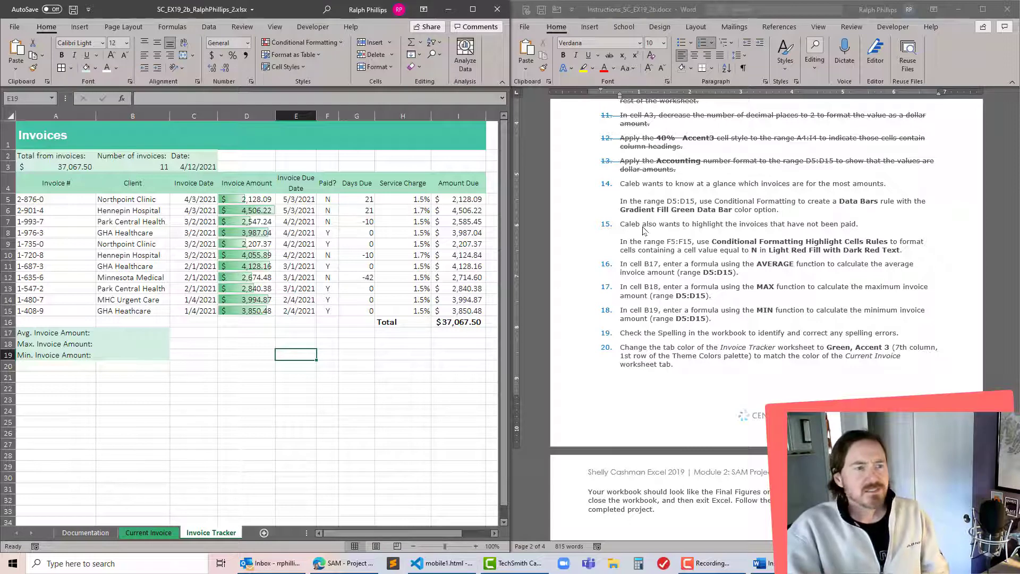
Step: Highlight cells equal to N in the Paid? range F5:F15 with Light Red Fill with Dark Red Text using a conditional formatting rule
{"action": "left_click", "coordinate": [650, 244]}
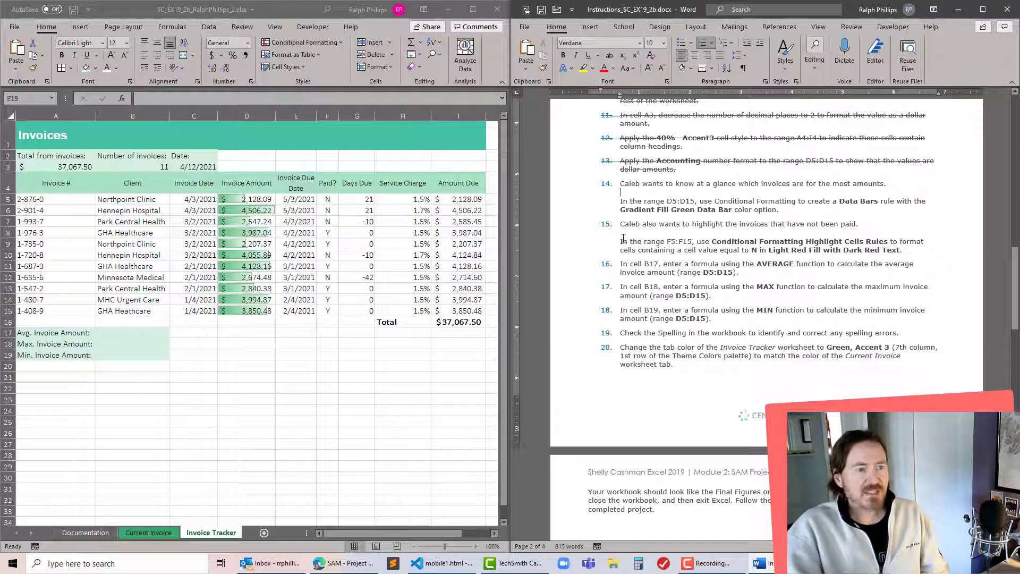
{"action": "left_click", "coordinate": [366, 231]}
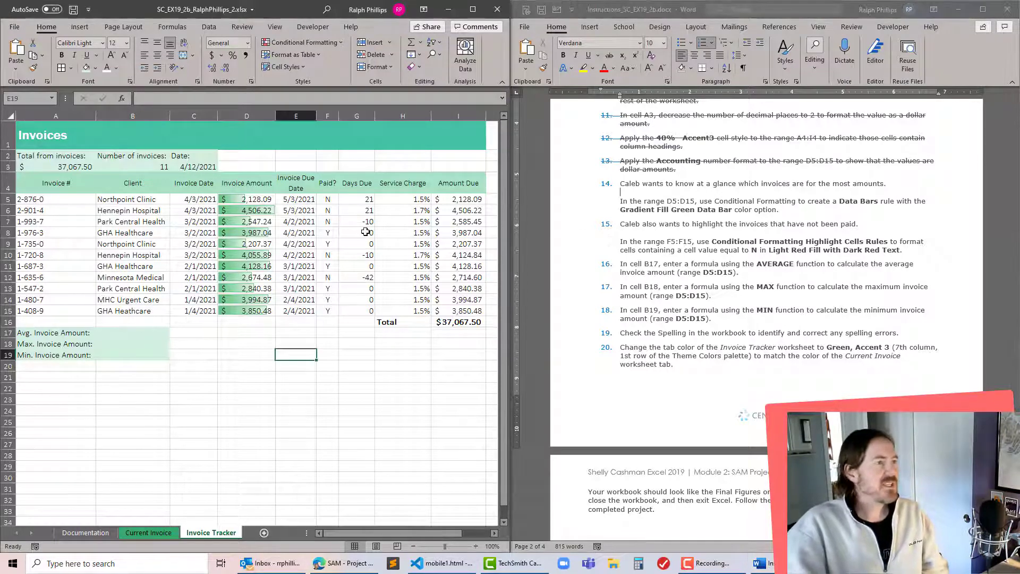
{"action": "left_click_drag", "start_coordinate": [327, 199], "coordinate": [328, 313]}
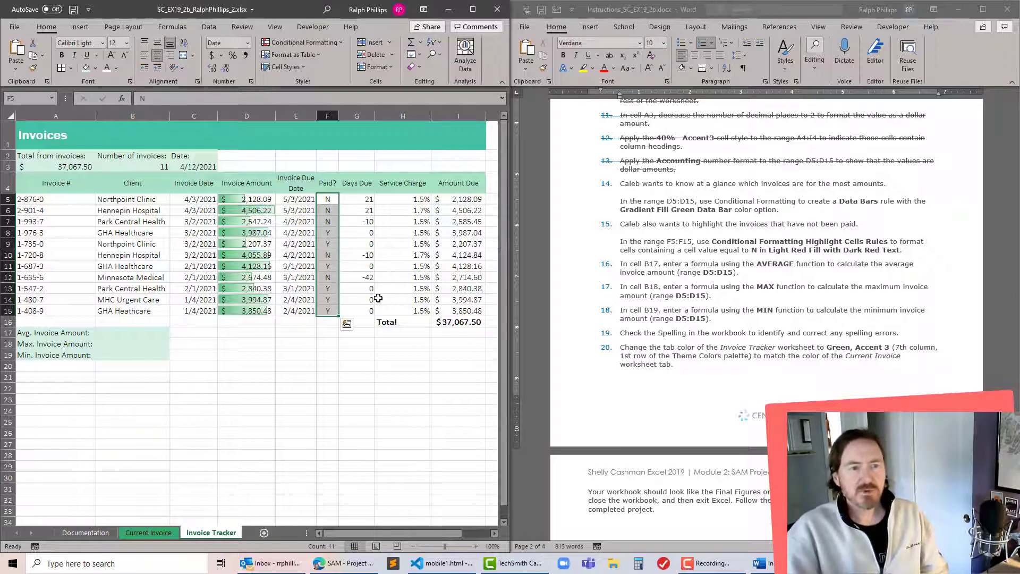
{"action": "left_click", "coordinate": [304, 43]}
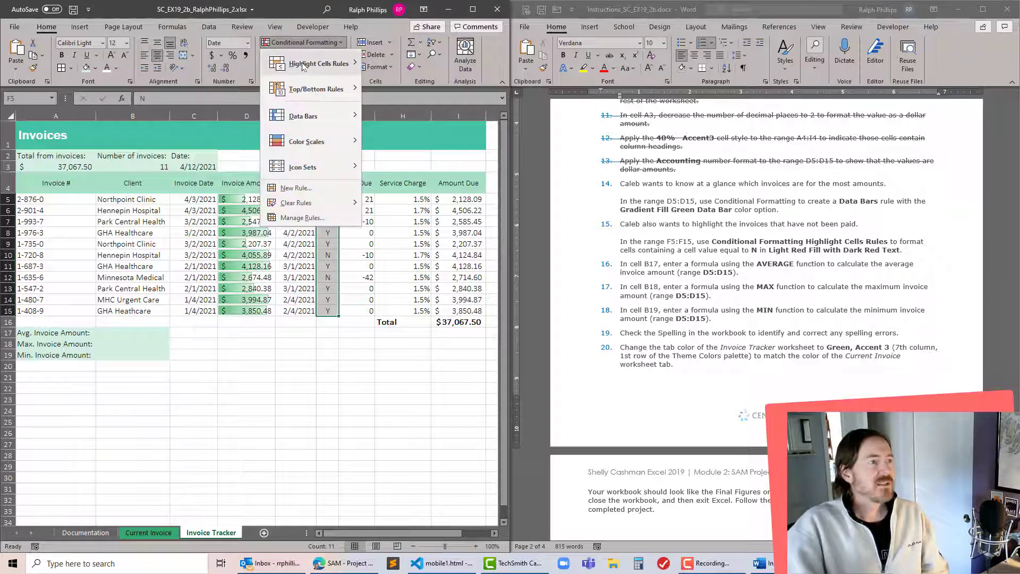
{"action": "mouse_move", "coordinate": [301, 72]}
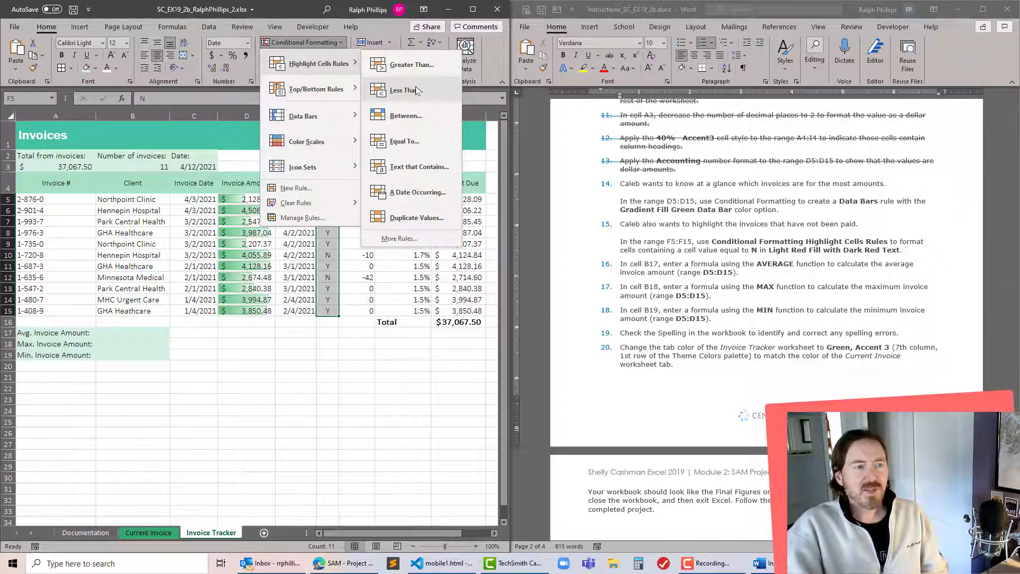
{"action": "left_click", "coordinate": [418, 141]}
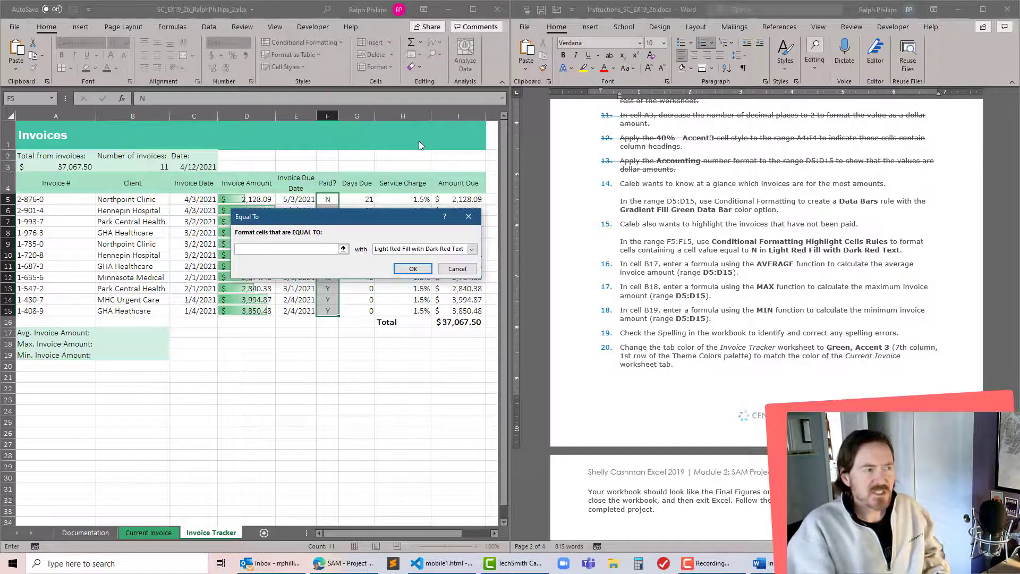
{"action": "type", "text": "N"}
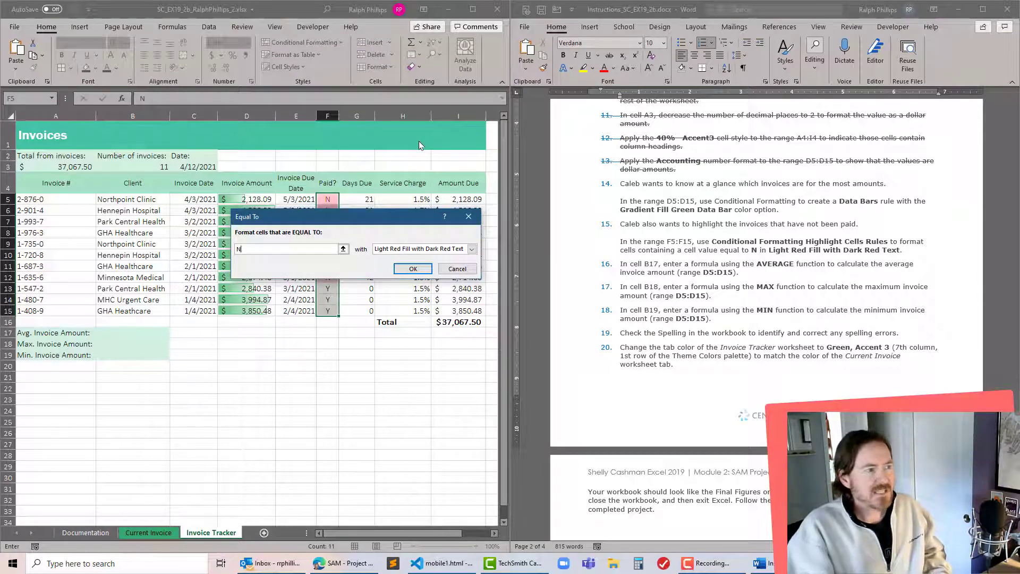
{"action": "key", "text": "Tab"}
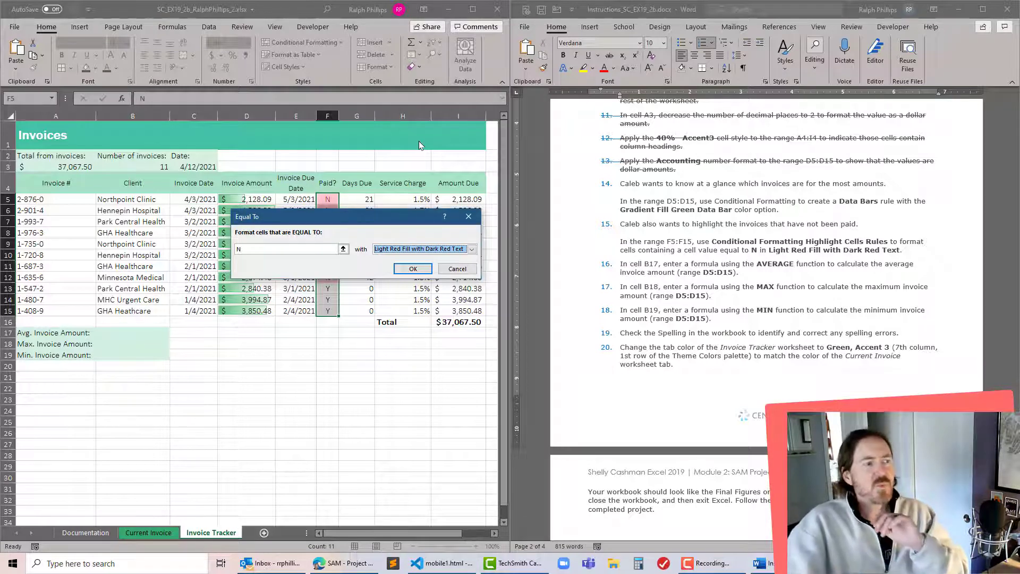
{"action": "left_click_drag", "start_coordinate": [373, 219], "coordinate": [488, 180]}
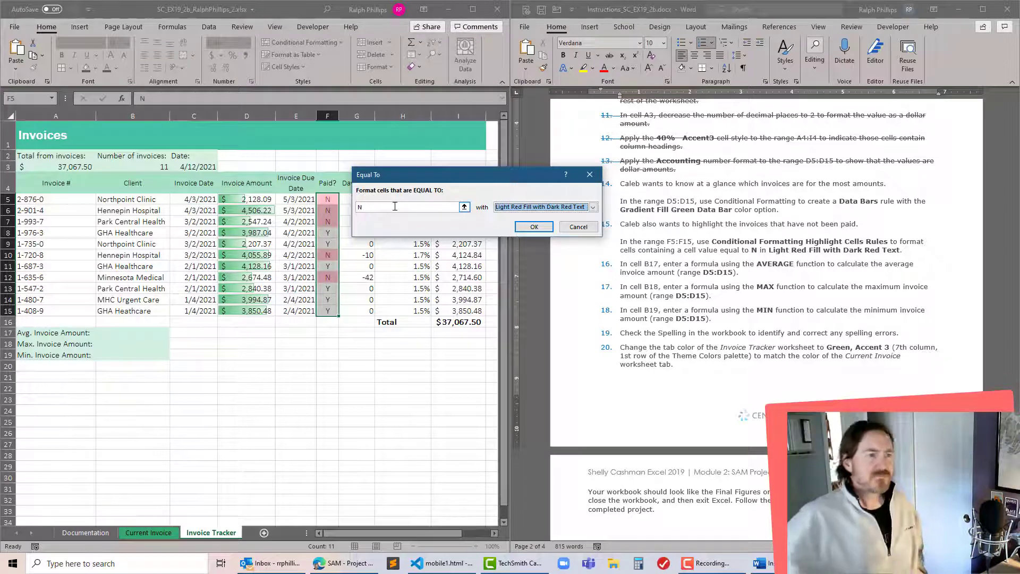
{"action": "left_click", "coordinate": [533, 227]}
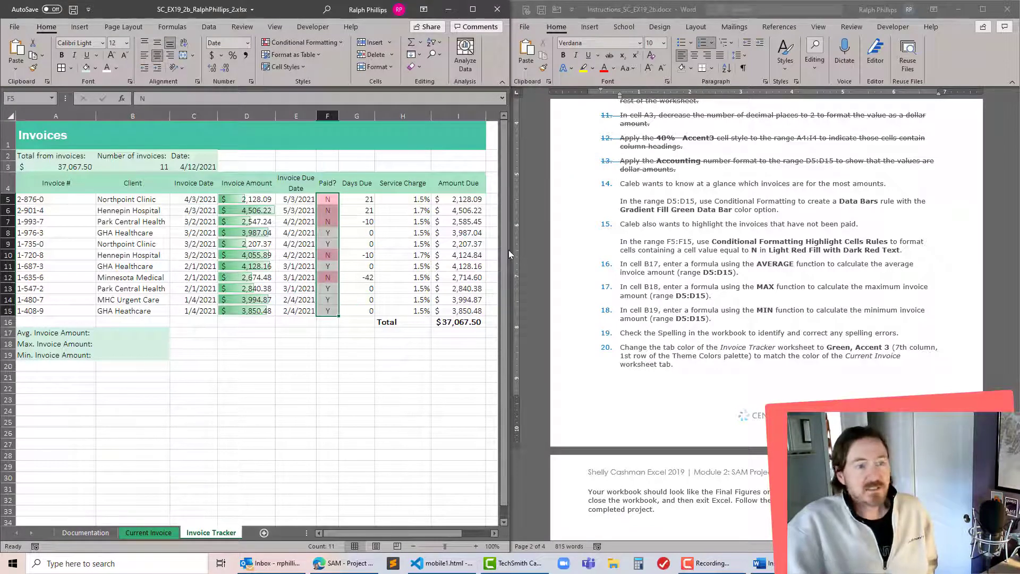
Step: Calculate the average invoice amount in cell B17 of the Excel Invoice Tracker sheet with =AVERAGE(D5:D15)
{"action": "left_click", "coordinate": [759, 259]}
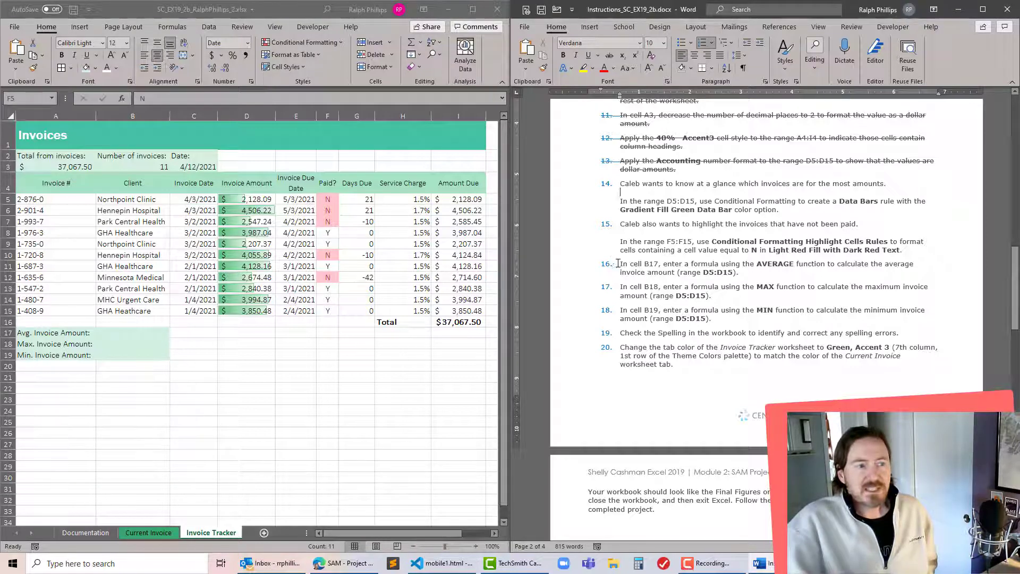
{"action": "left_click_drag", "start_coordinate": [618, 263], "coordinate": [811, 271]}
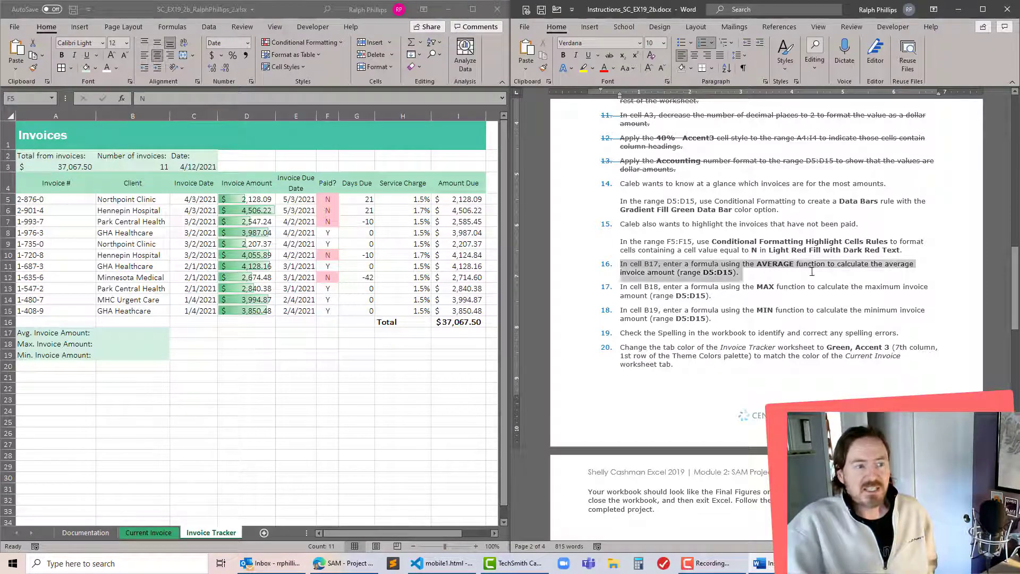
{"action": "key", "text": "alt+Tab"}
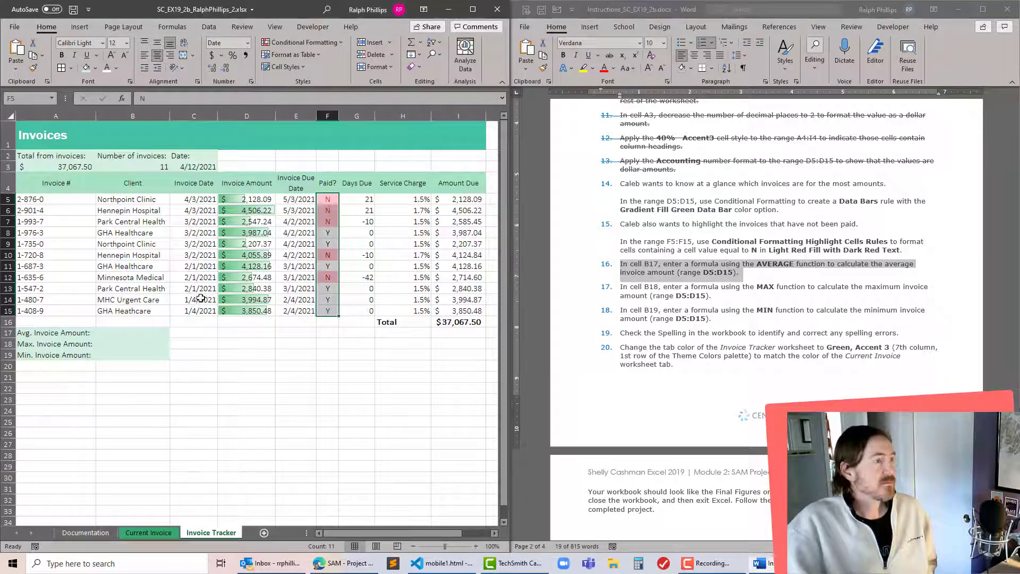
{"action": "left_click", "coordinate": [146, 332]}
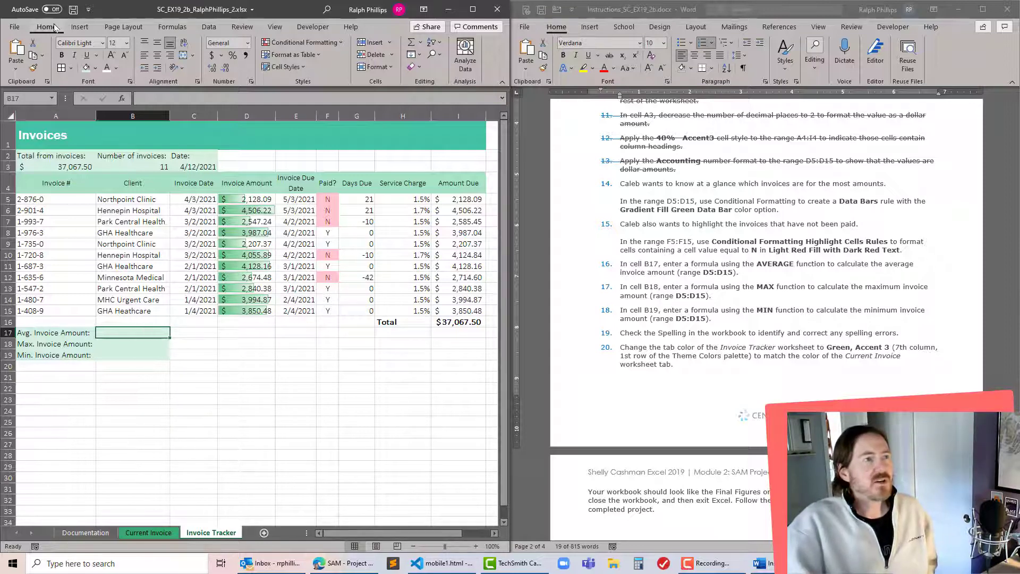
{"action": "left_click", "coordinate": [420, 42]}
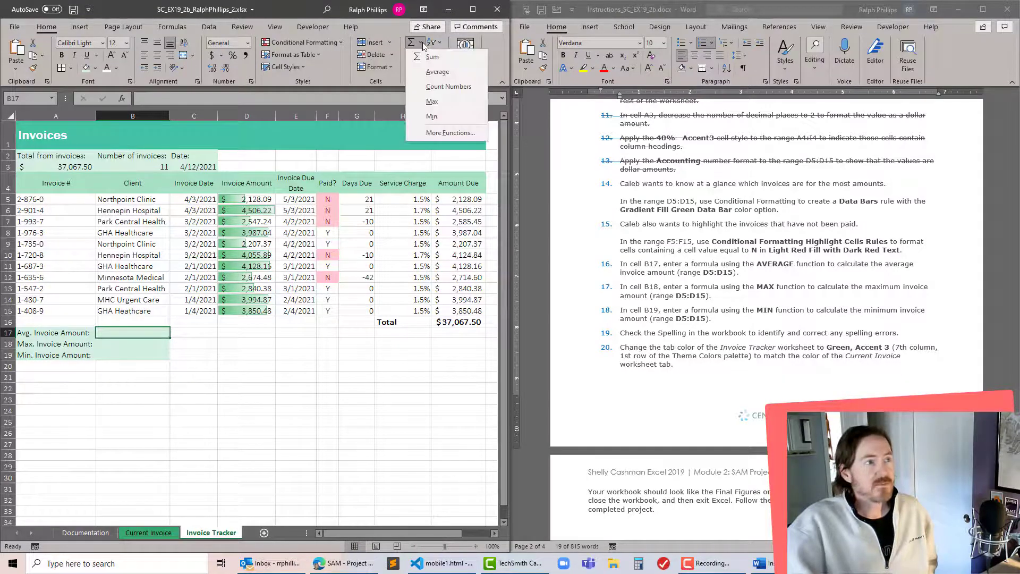
{"action": "left_click", "coordinate": [438, 71]}
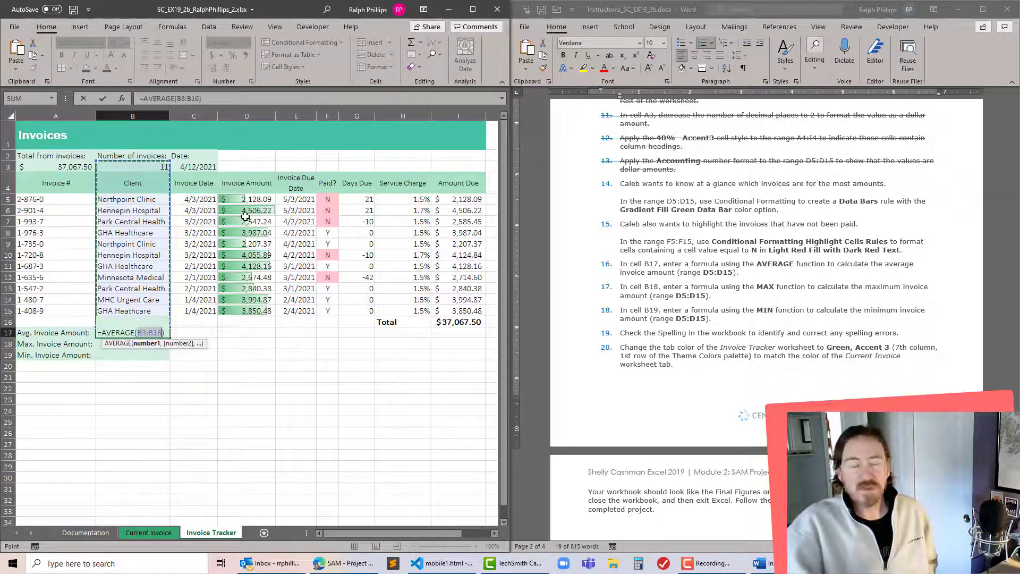
{"action": "left_click_drag", "start_coordinate": [241, 200], "coordinate": [249, 312]}
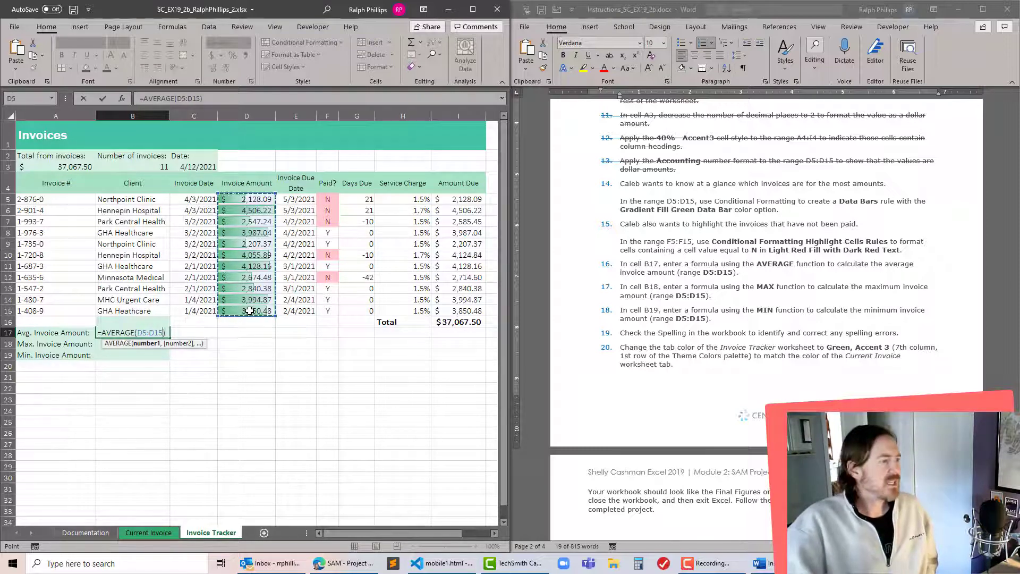
{"action": "key", "text": "Return"}
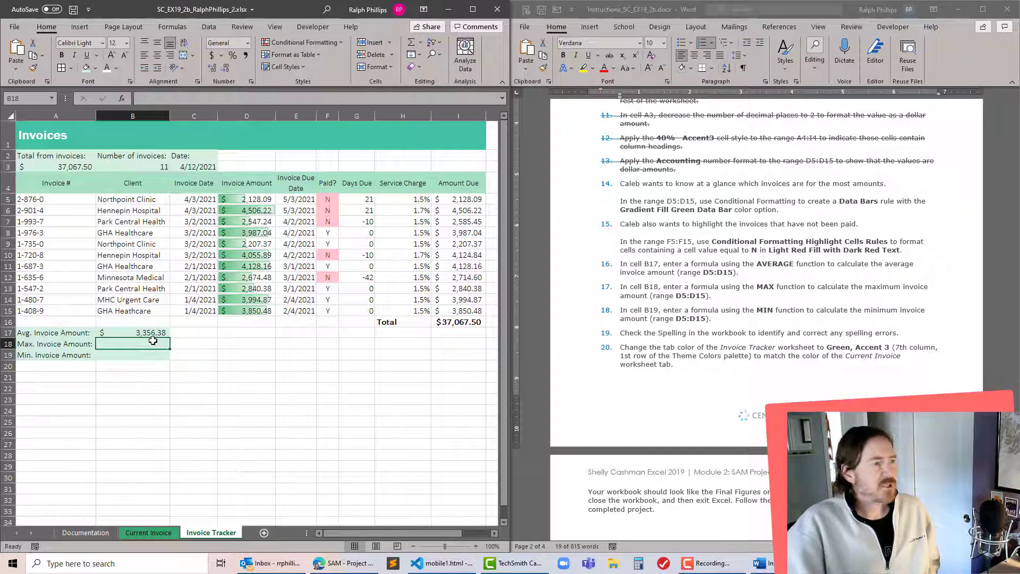
Step: Strike through the Word instructions from step 14's Data Bars paragraph through the end of step 16
{"action": "left_click", "coordinate": [628, 242]}
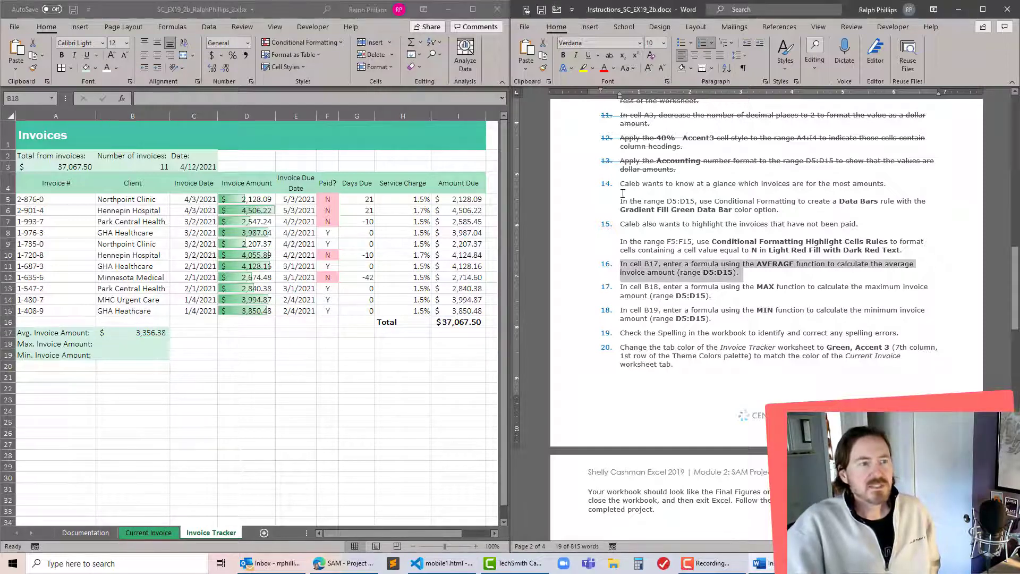
{"action": "left_click_drag", "start_coordinate": [620, 191], "coordinate": [763, 270]}
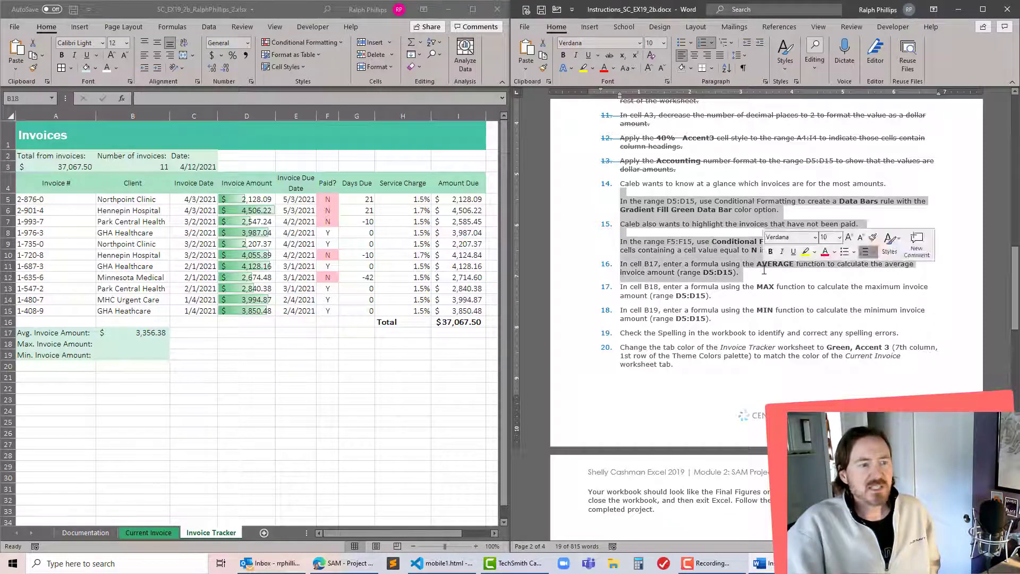
{"action": "left_click", "coordinate": [609, 55]}
{"action": "scroll", "coordinate": [697, 235], "scroll_direction": "down", "scroll_amount": 5}
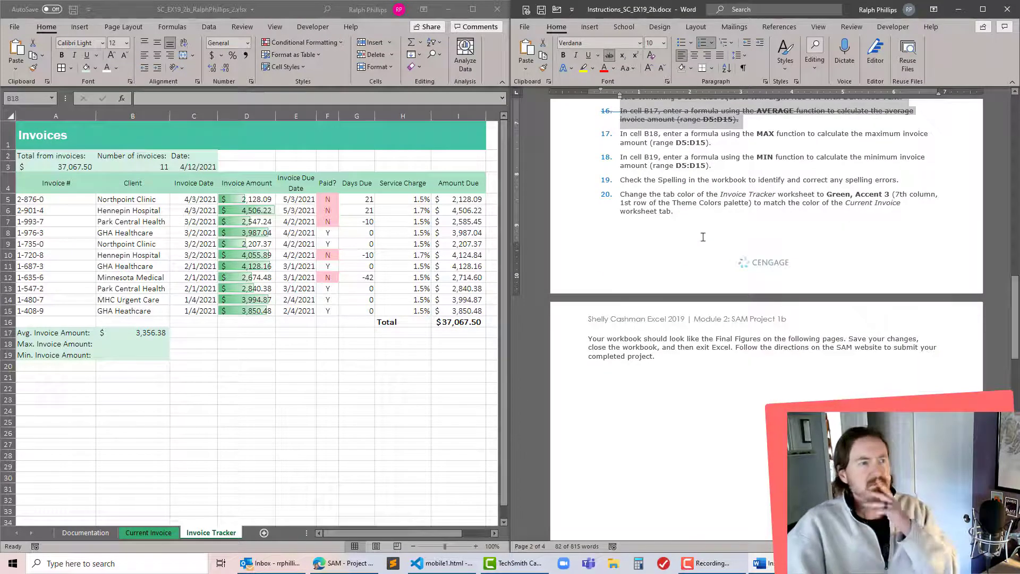
{"action": "left_click", "coordinate": [675, 214]}
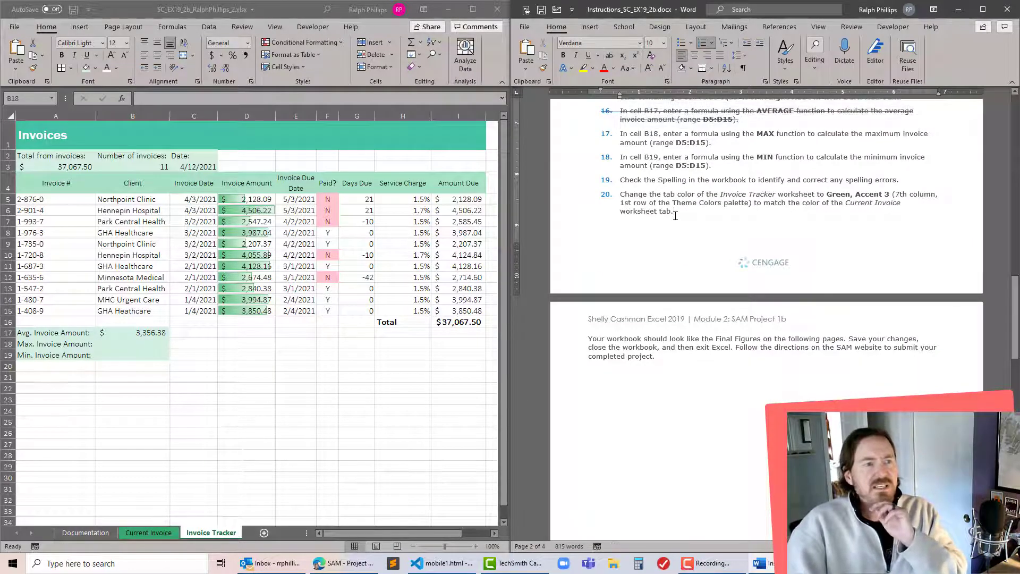
Step: Calculate the maximum invoice amount in cell B18 of the Excel Invoice Tracker sheet with =MAX(D5:D15)
{"action": "left_click", "coordinate": [159, 345]}
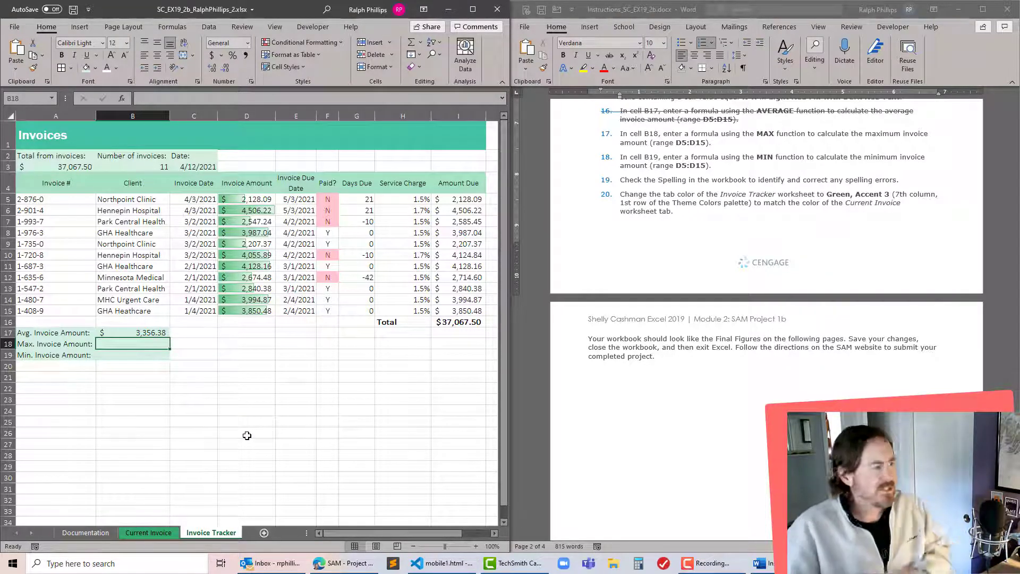
{"action": "type", "text": "="}
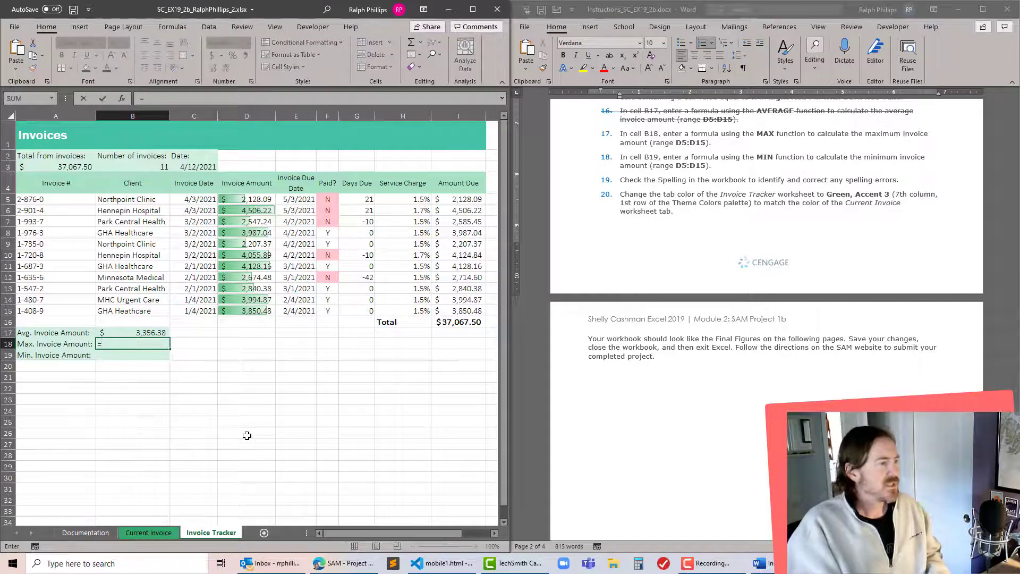
{"action": "type", "text": "max("}
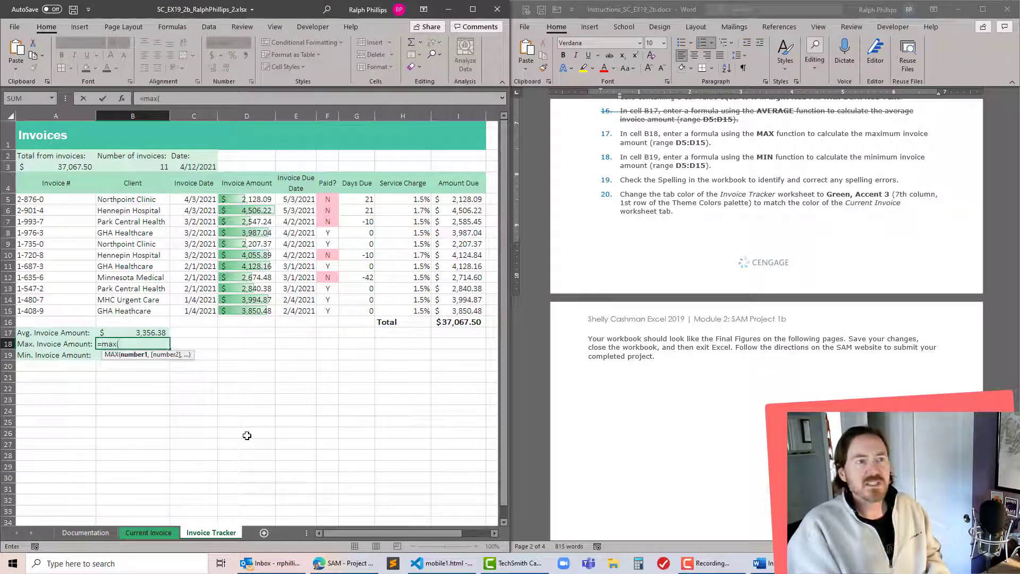
{"action": "type", "text": "D5:D15)"}
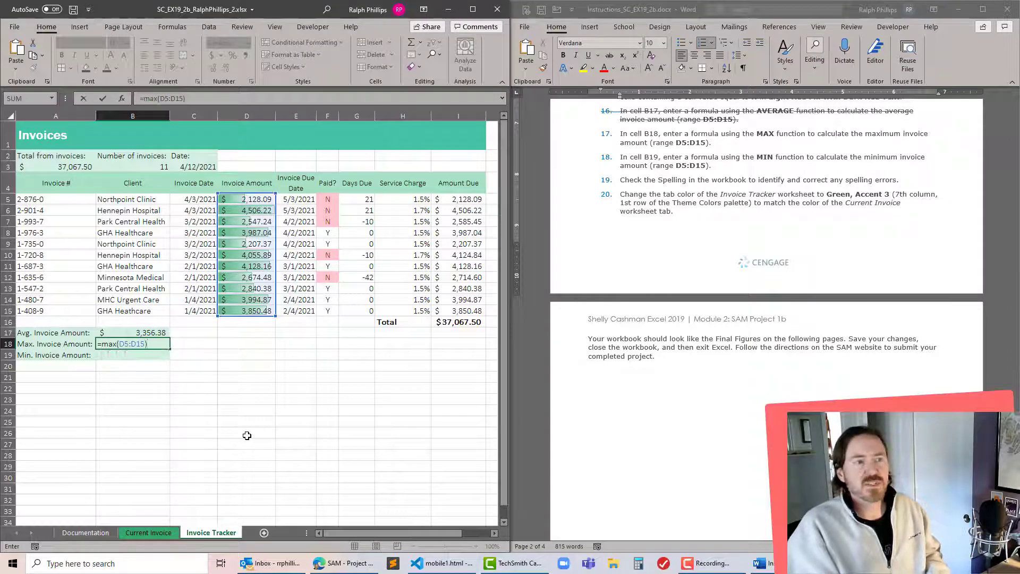
{"action": "key", "text": "Return"}
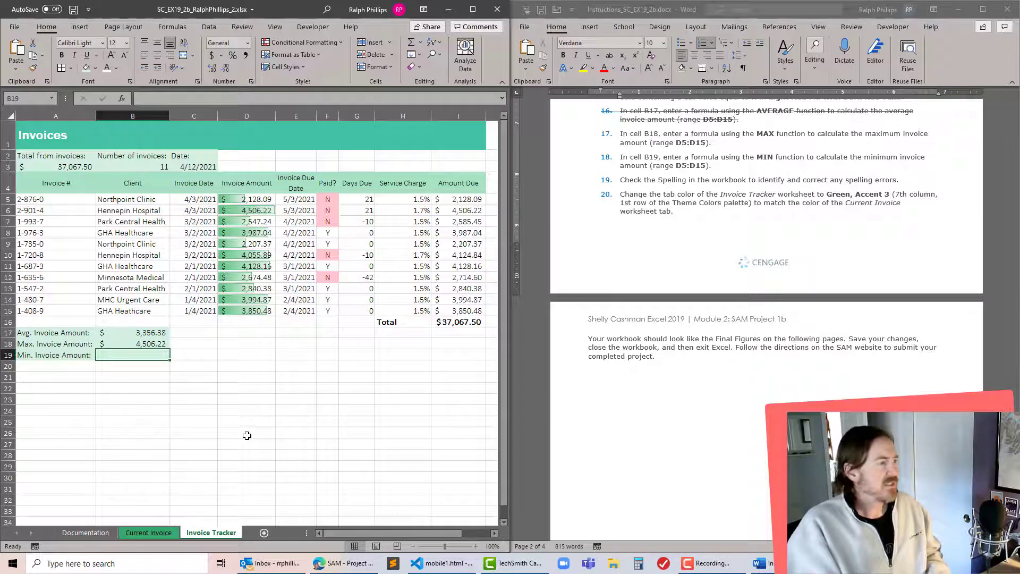
Step: Calculate the minimum invoice amount in cell B19 with =MIN(D5:D15), and review the MAX formula in B18
{"action": "type", "text": "=min"}
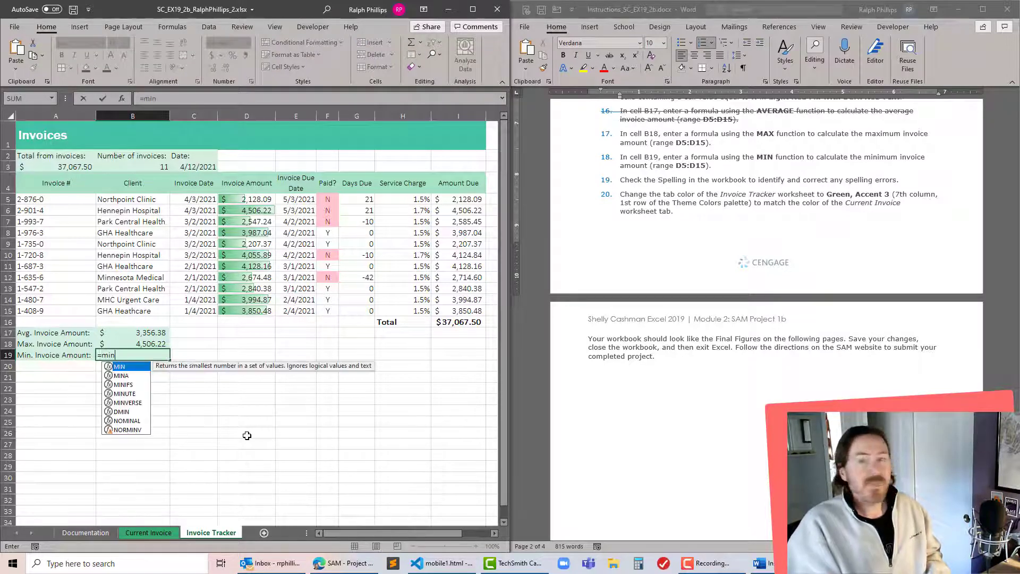
{"action": "type", "text": "("}
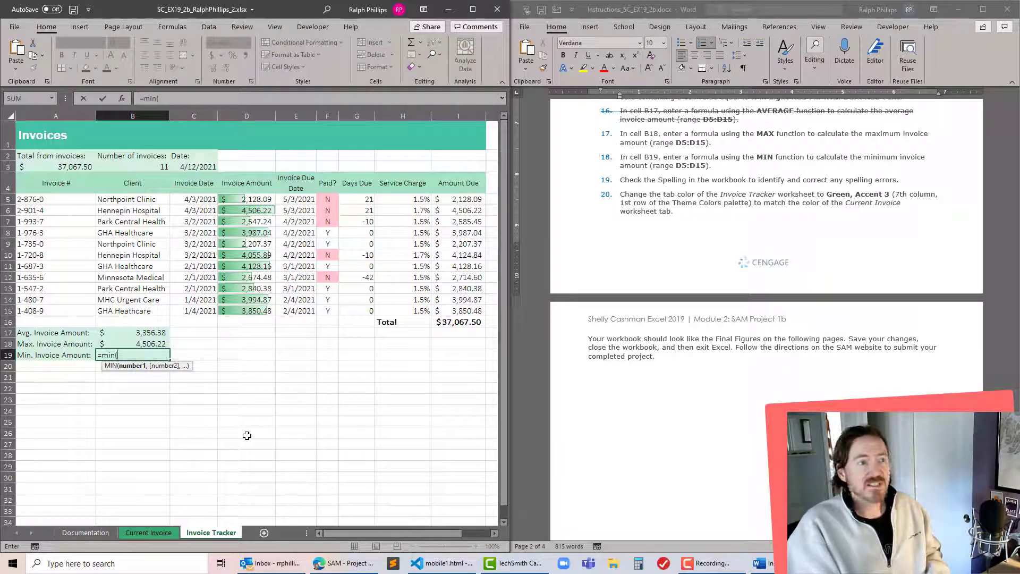
{"action": "type", "text": "D5:D15"}
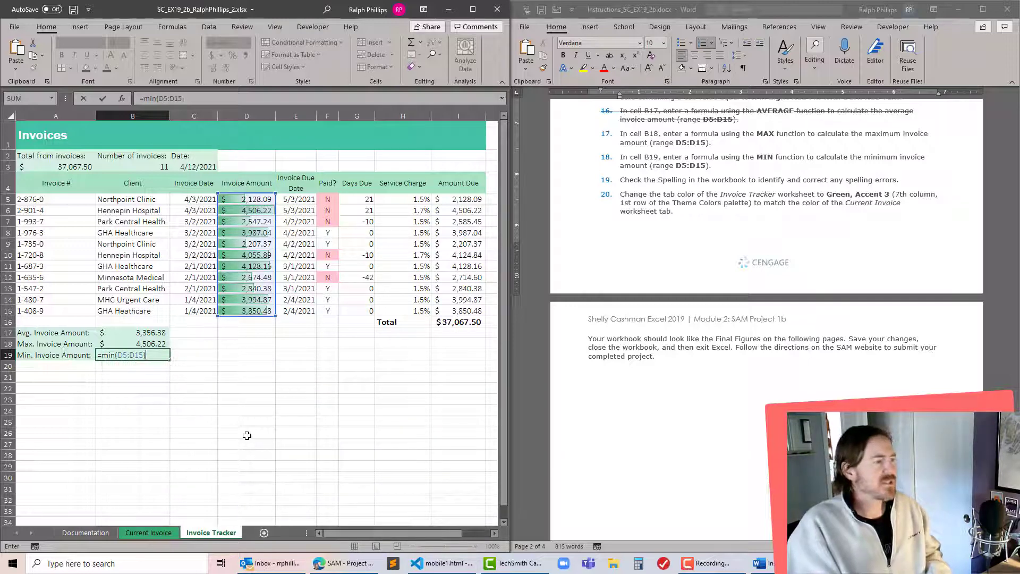
{"action": "key", "text": "Return"}
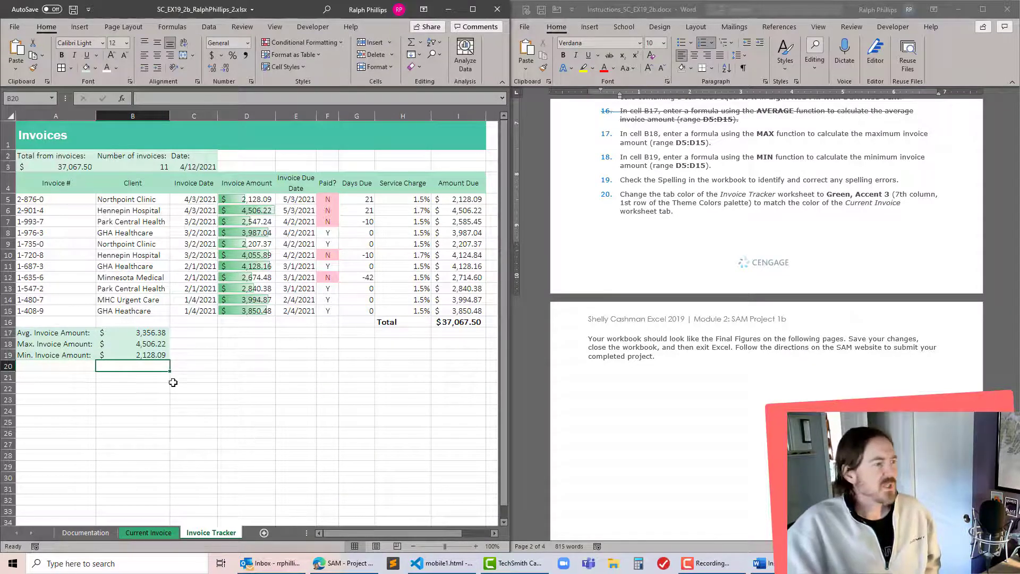
{"action": "double_click", "coordinate": [159, 344]}
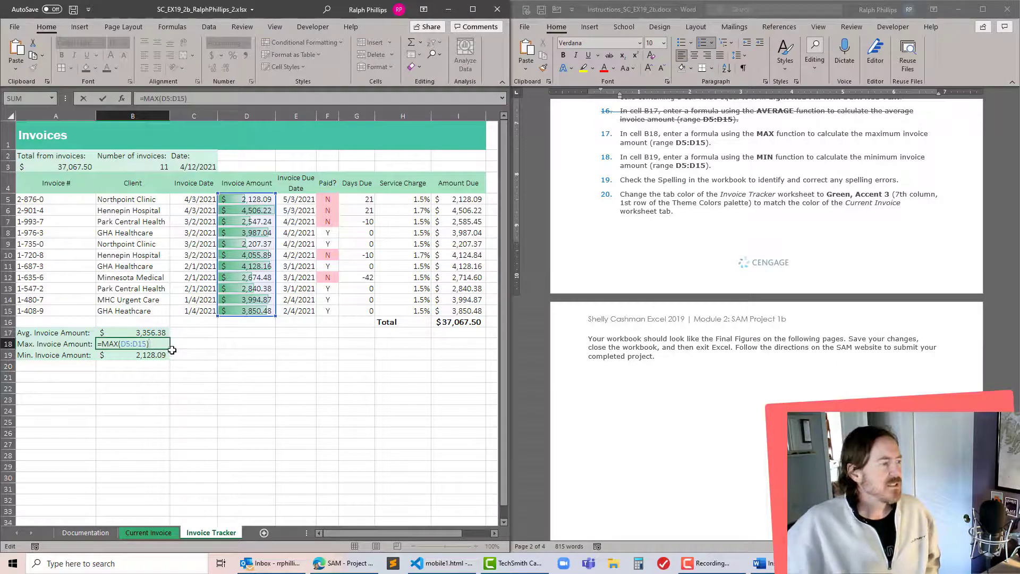
{"action": "key", "text": "Return"}
Step: Strike through steps 17 and 18 in the Word instructions document
{"action": "left_click", "coordinate": [622, 152]}
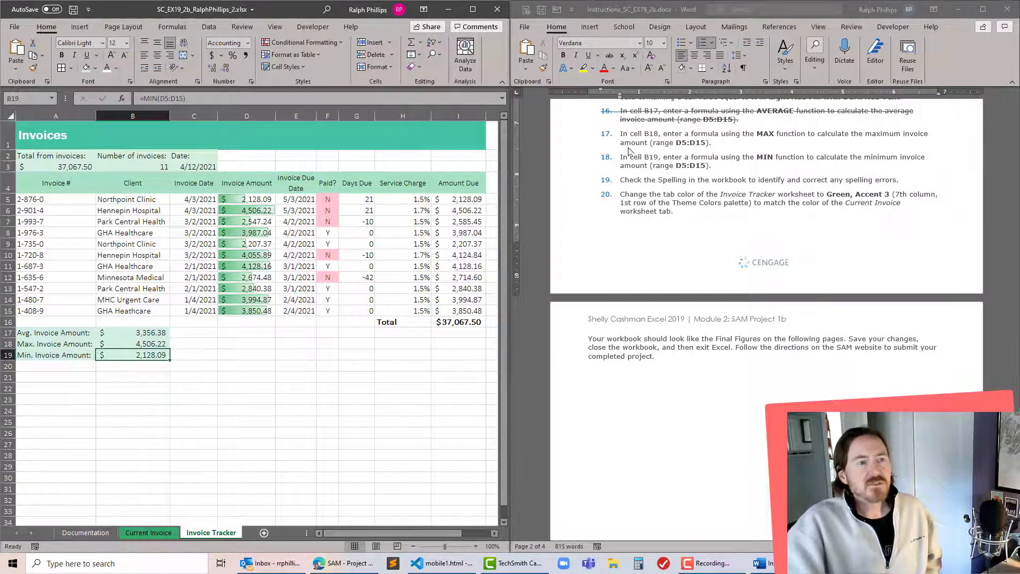
{"action": "left_click_drag", "start_coordinate": [621, 142], "coordinate": [729, 167]}
{"action": "left_click", "coordinate": [631, 142]}
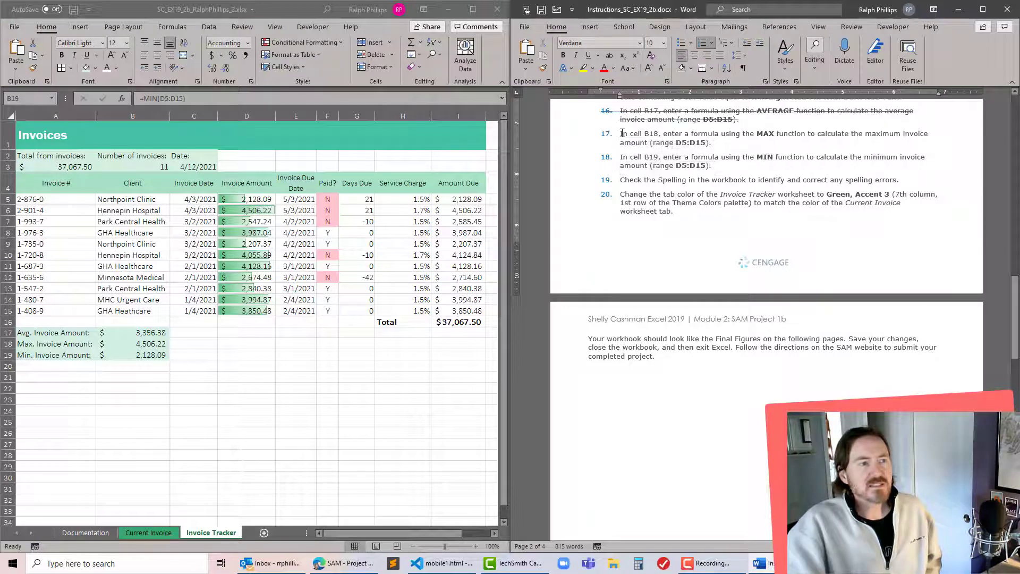
{"action": "left_click_drag", "start_coordinate": [622, 133], "coordinate": [715, 167]}
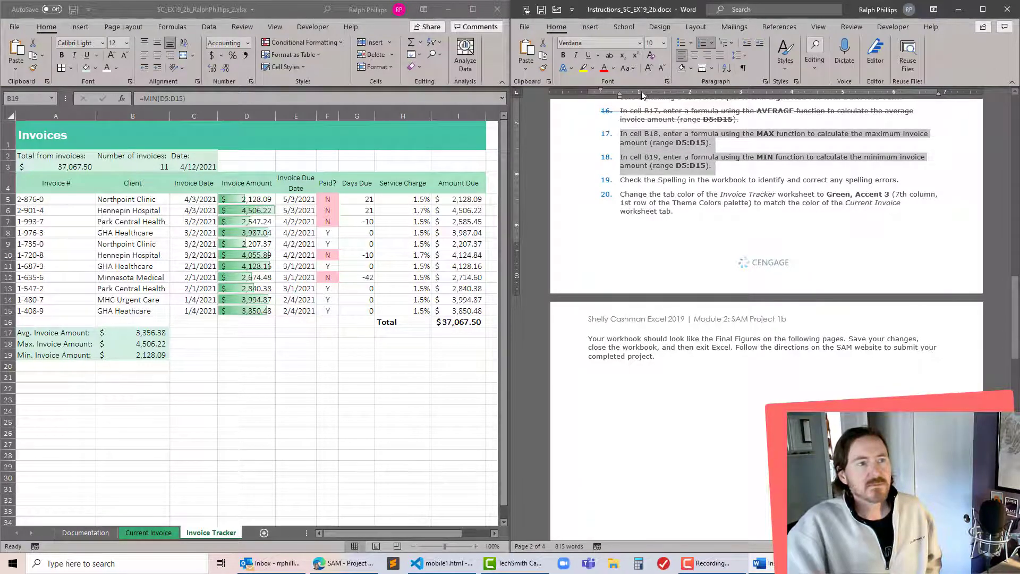
{"action": "left_click", "coordinate": [609, 55]}
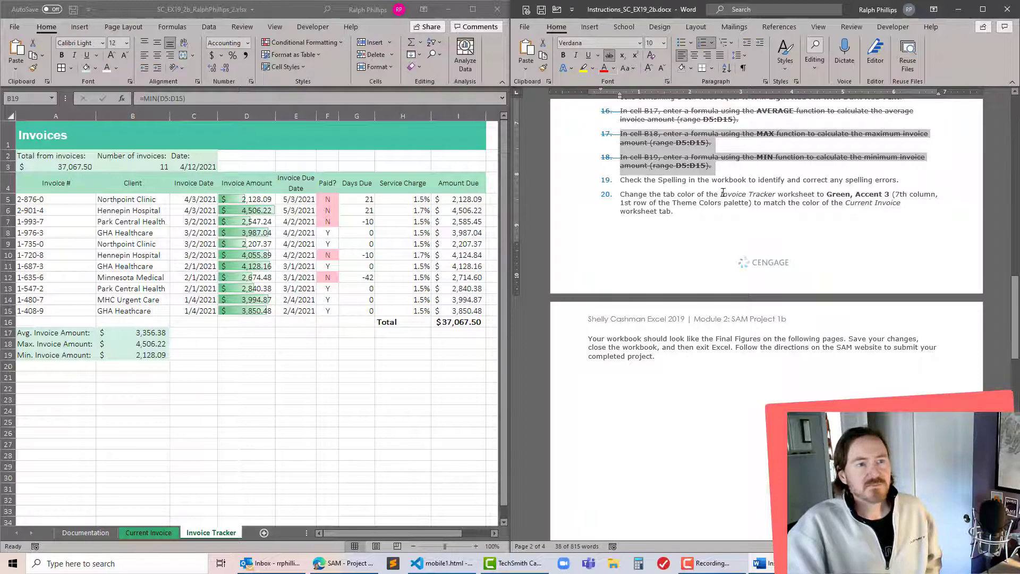
{"action": "left_click", "coordinate": [721, 194]}
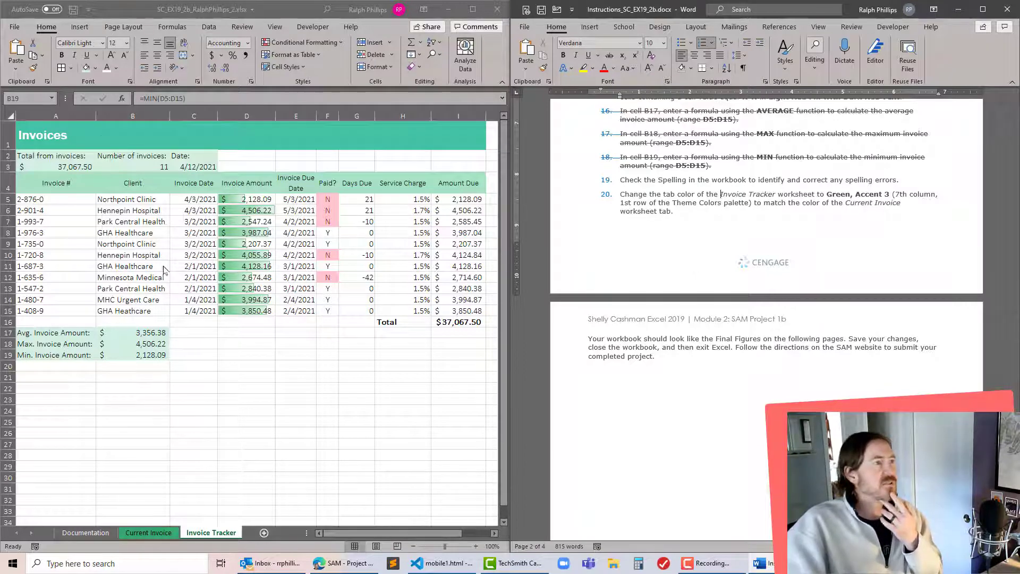
Step: Spell-check the Excel Invoice Tracker sheet from its beginning and correct Heathcare to Healthcare in cell B15
{"action": "left_click", "coordinate": [247, 27]}
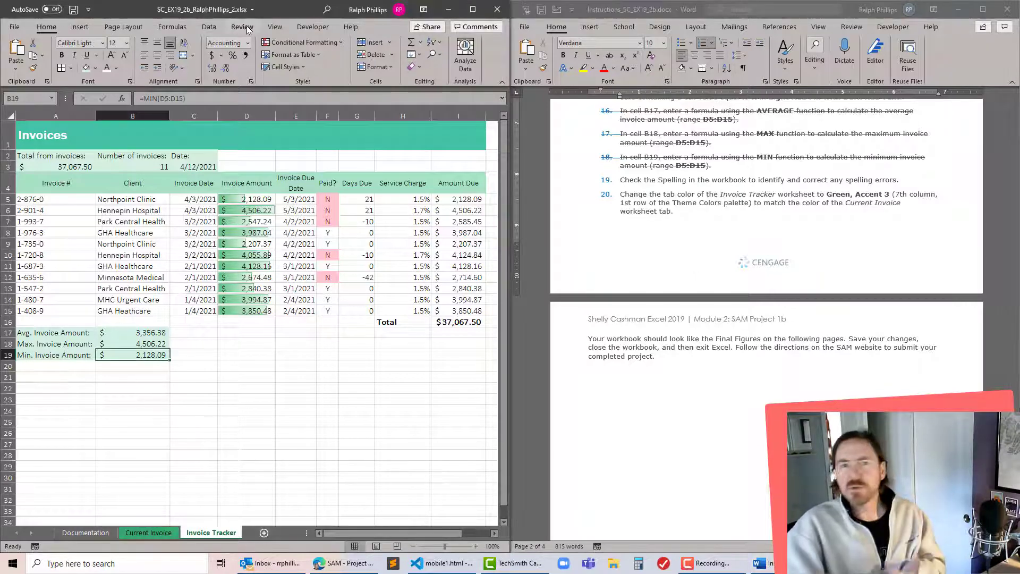
{"action": "left_click", "coordinate": [247, 27]}
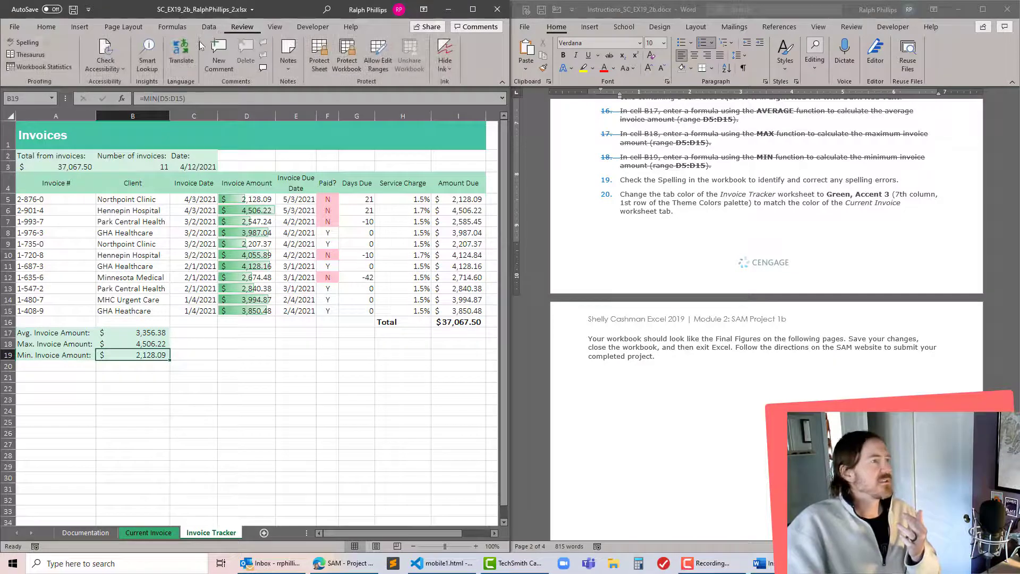
{"action": "left_click", "coordinate": [22, 43]}
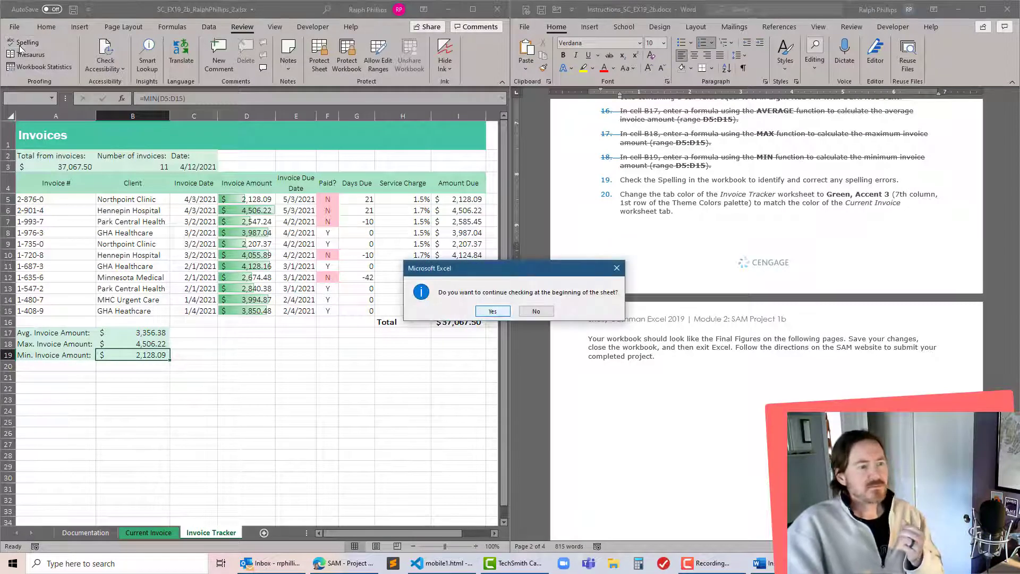
{"action": "key", "text": "Return"}
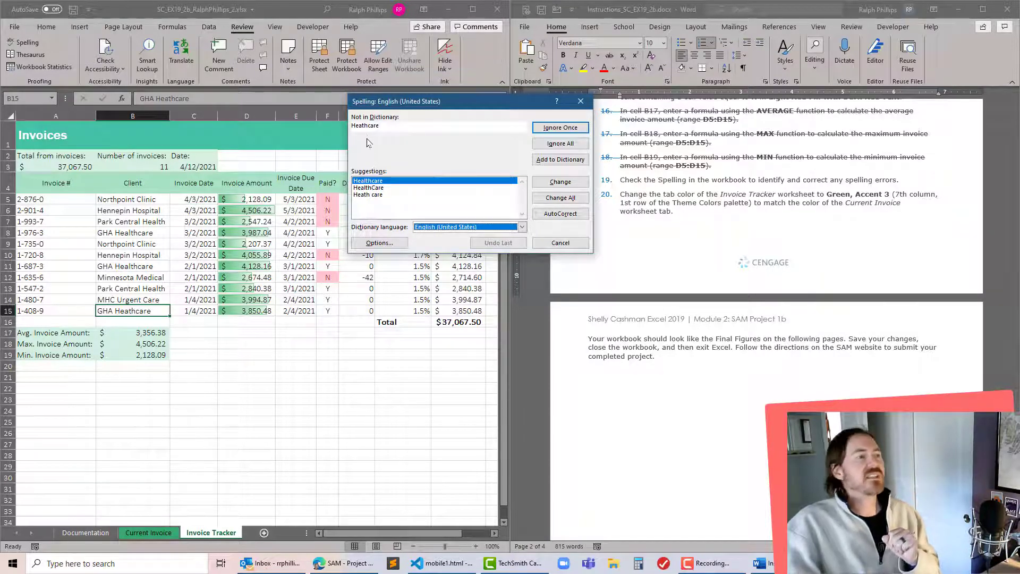
{"action": "left_click", "coordinate": [555, 187]}
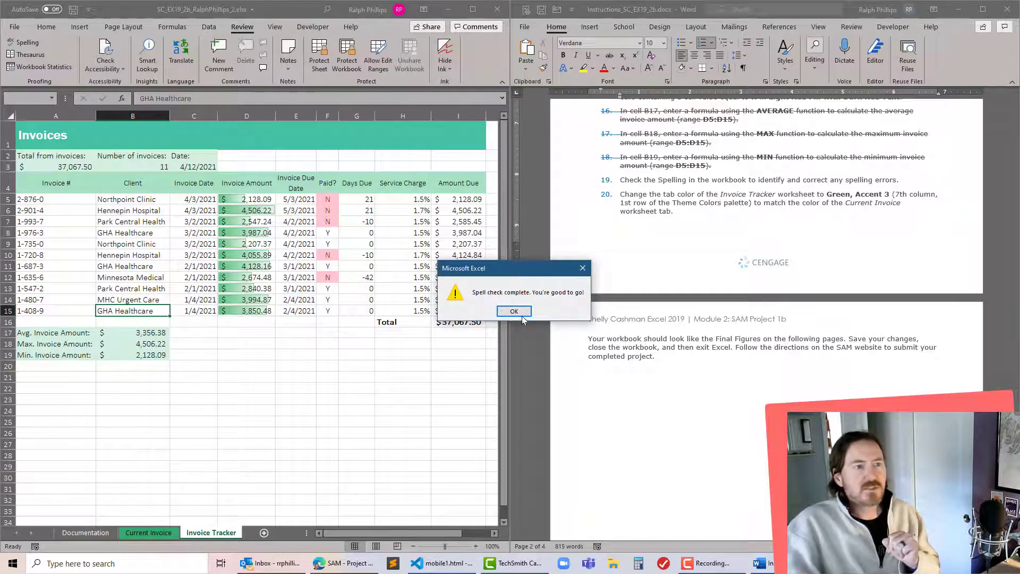
{"action": "left_click", "coordinate": [523, 314]}
Step: Set the Invoice Tracker sheet's tab color in Excel to the theme color Green, Accent 3, and check it against the Current Invoice tab
{"action": "left_click", "coordinate": [631, 198]}
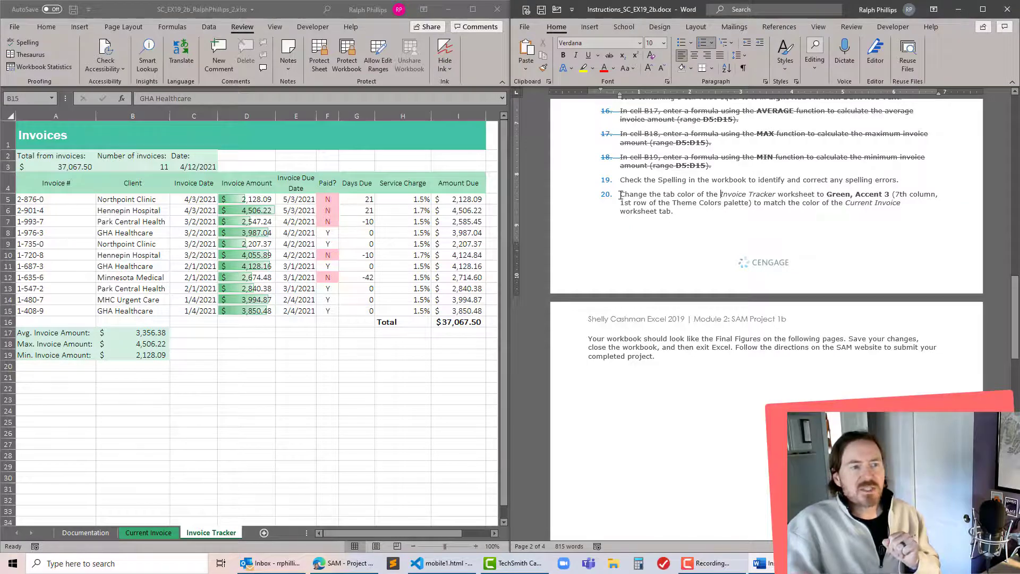
{"action": "left_click", "coordinate": [209, 534]}
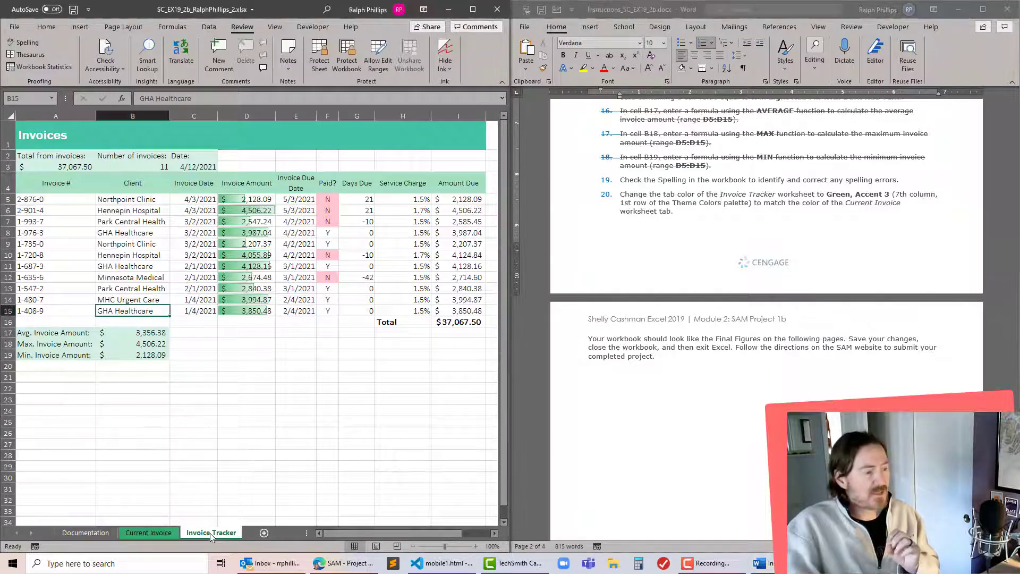
{"action": "right_click", "coordinate": [209, 533]}
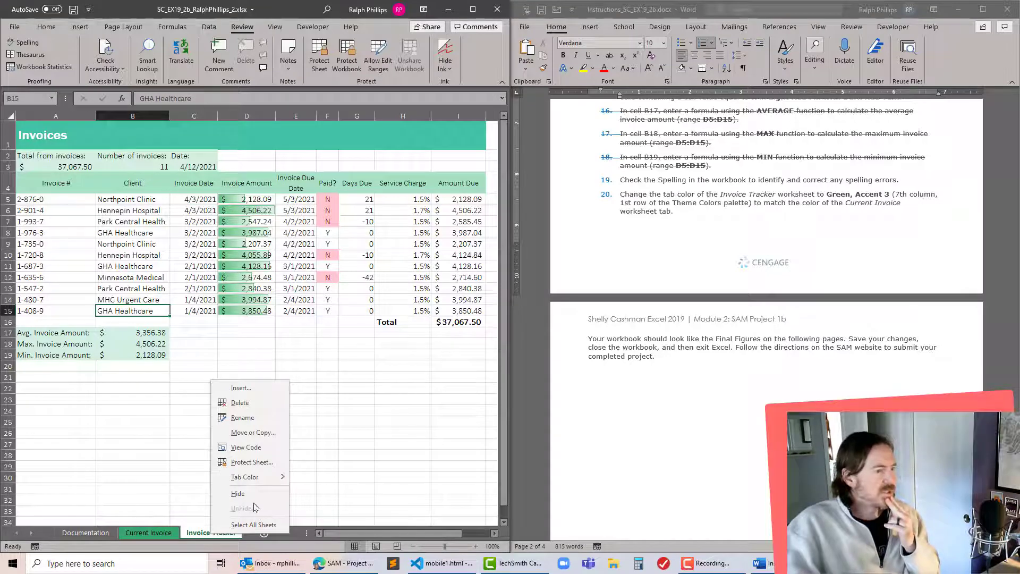
{"action": "mouse_move", "coordinate": [248, 479]}
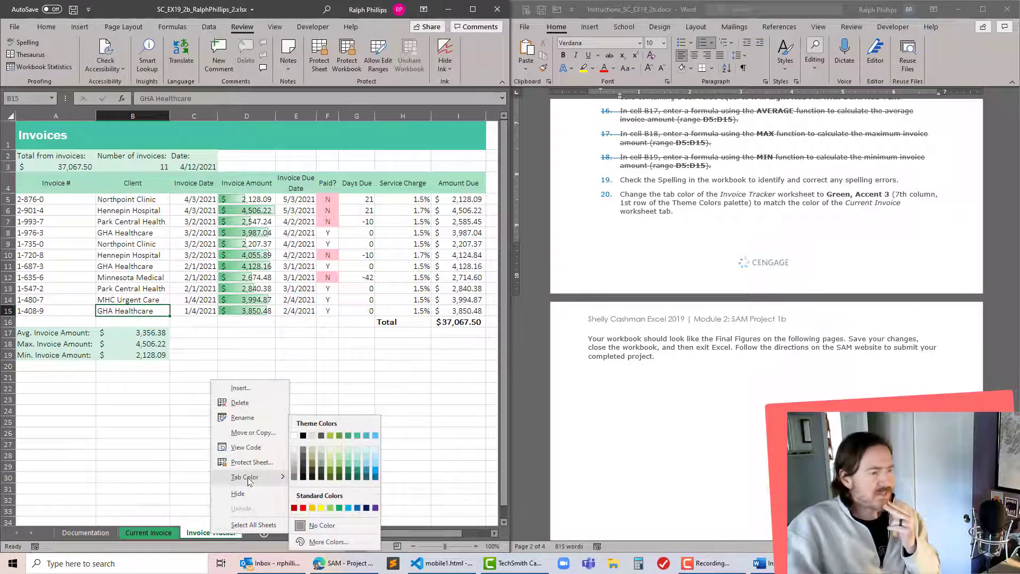
{"action": "left_click", "coordinate": [349, 437]}
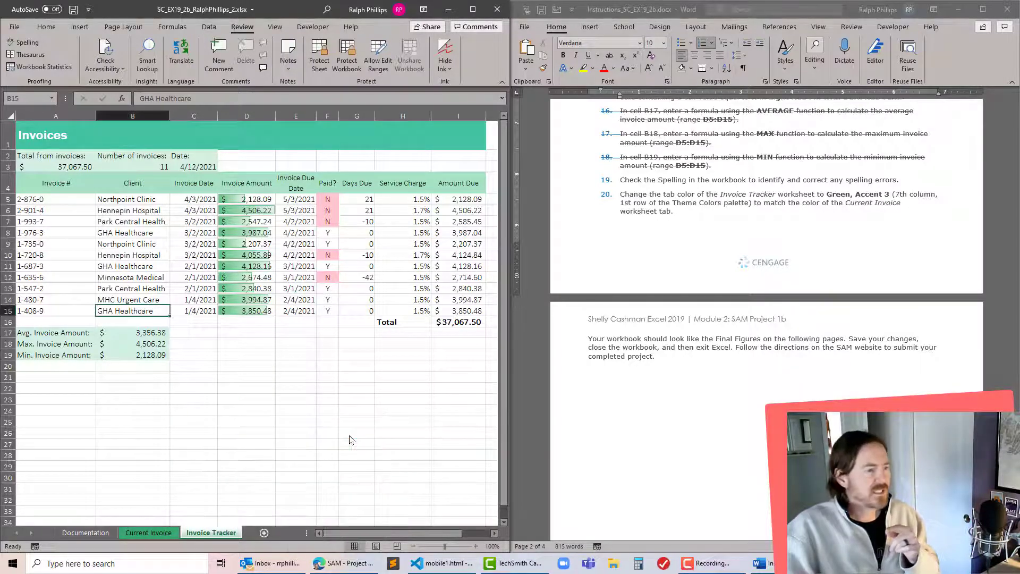
{"action": "left_click", "coordinate": [349, 434]}
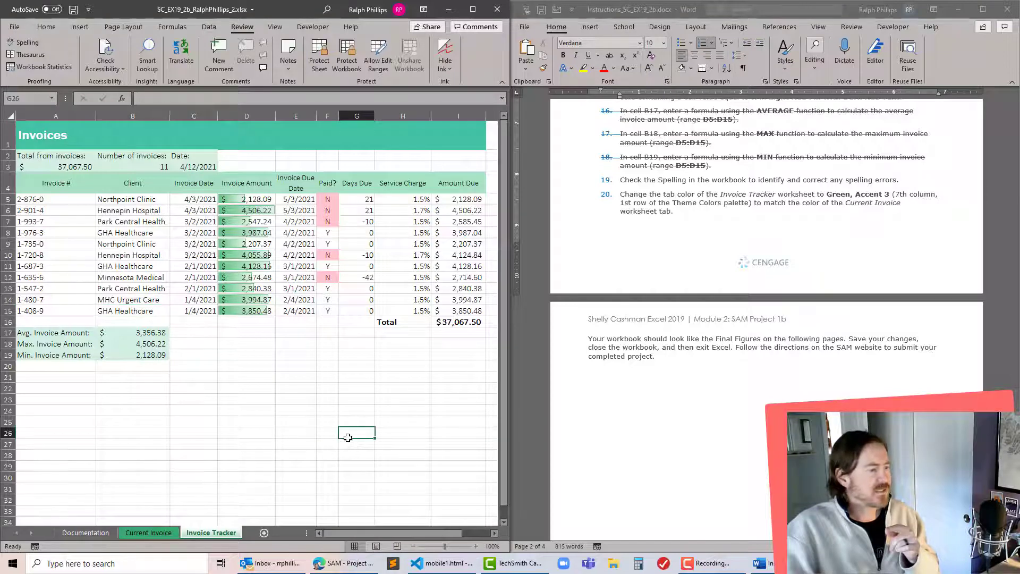
{"action": "left_click", "coordinate": [151, 535]}
{"action": "left_click", "coordinate": [200, 533]}
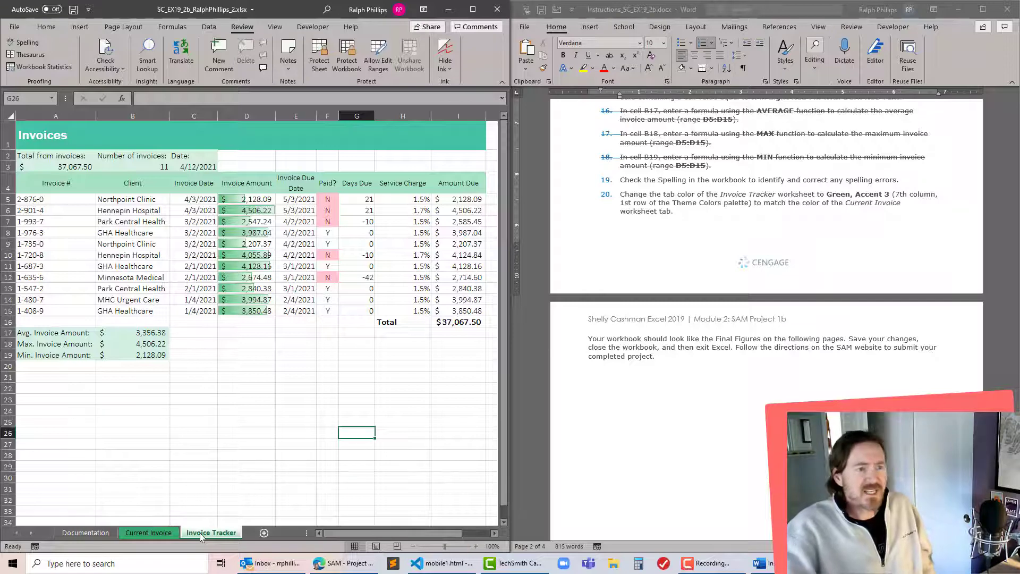
Step: Strike through steps 19 and 20 in the Word instructions document
{"action": "left_click", "coordinate": [647, 230]}
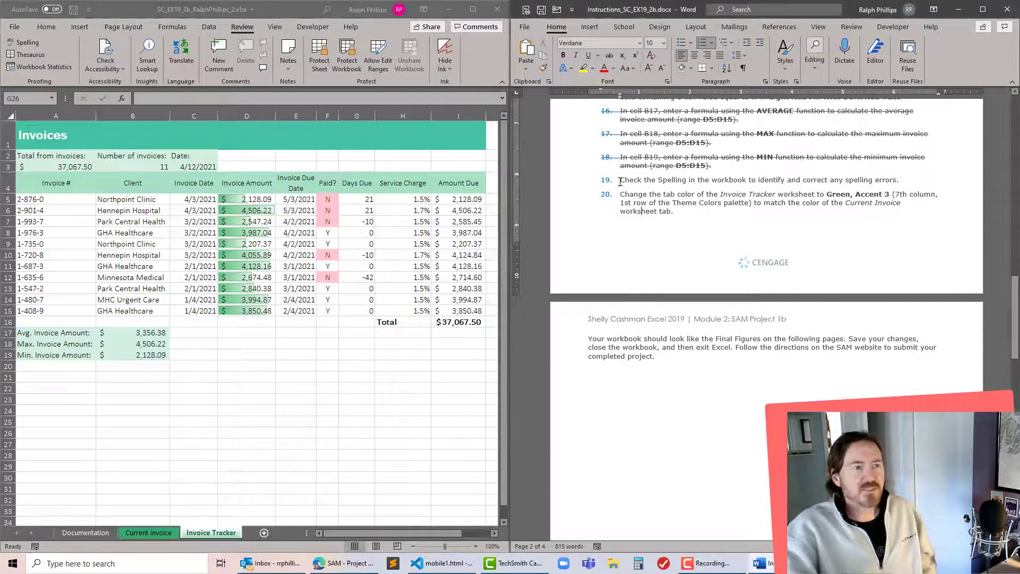
{"action": "left_click_drag", "start_coordinate": [620, 181], "coordinate": [735, 209]}
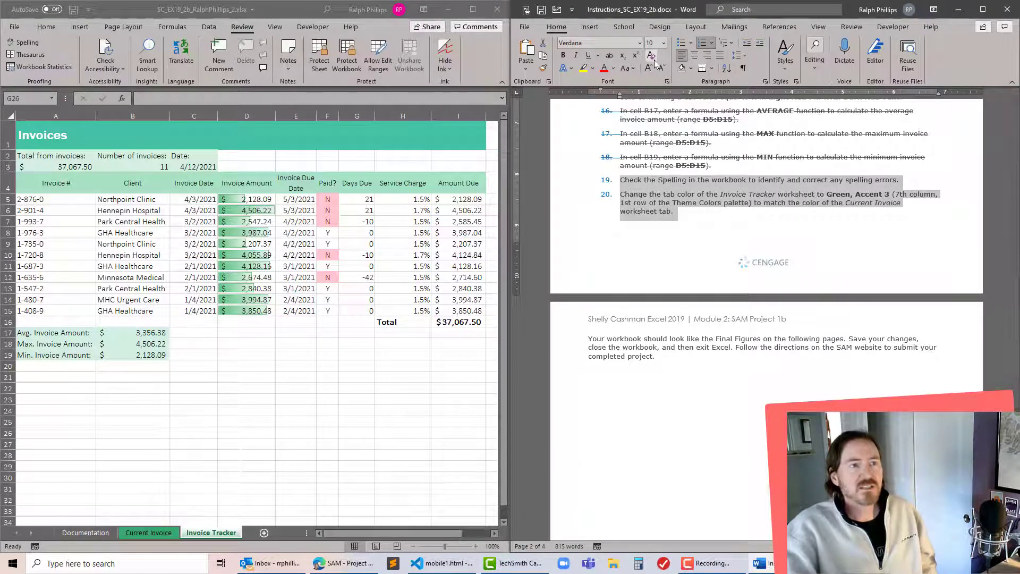
{"action": "left_click", "coordinate": [609, 55]}
{"action": "left_click", "coordinate": [666, 228]}
Step: Compare the workbook's Current Invoice and Invoice Tracker sheets with the final figures at the end of the Word instructions
{"action": "scroll", "coordinate": [666, 233], "scroll_direction": "down", "scroll_amount": 1}
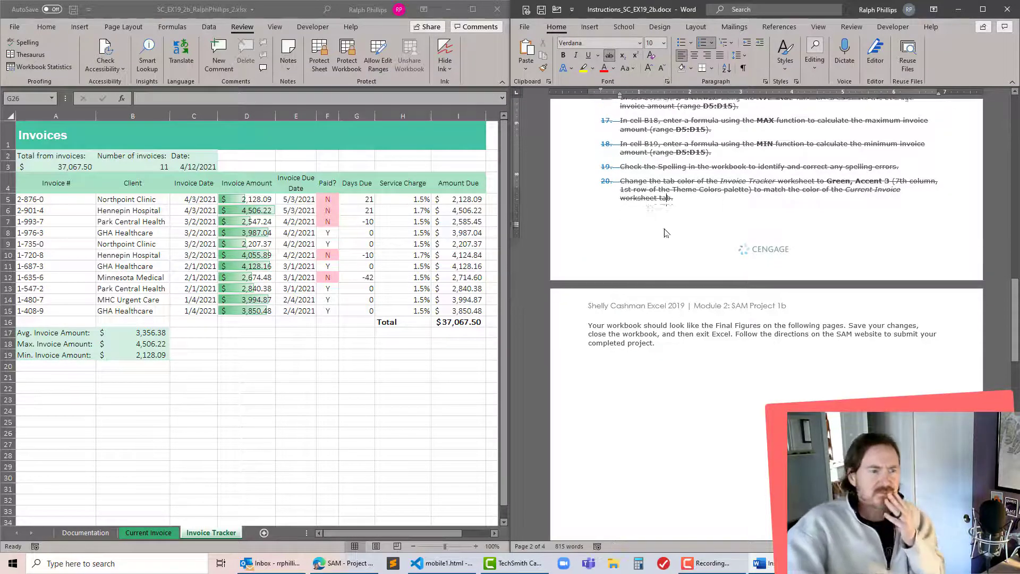
{"action": "scroll", "coordinate": [665, 236], "scroll_direction": "down", "scroll_amount": 2}
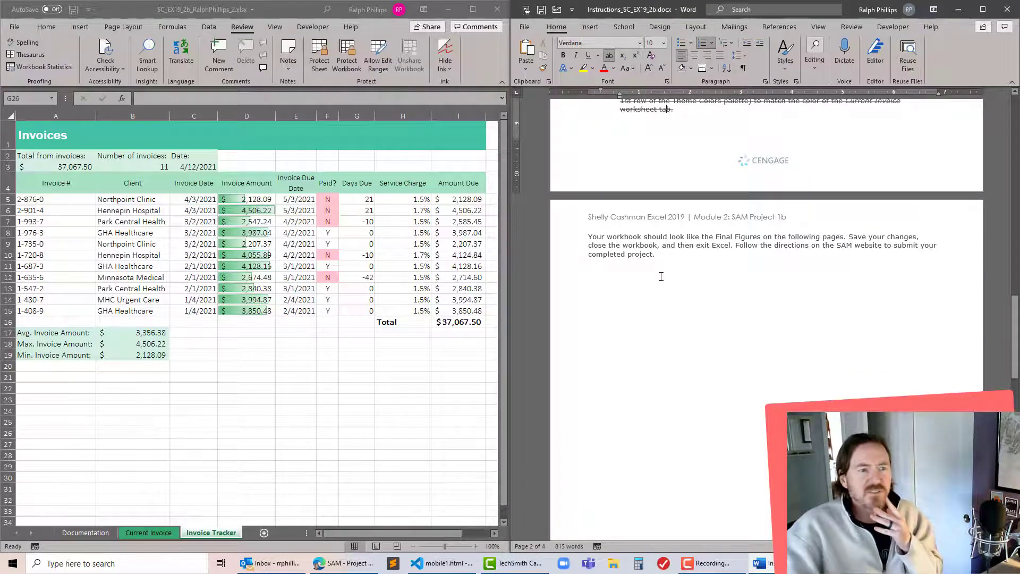
{"action": "scroll", "coordinate": [661, 277], "scroll_direction": "down", "scroll_amount": 13}
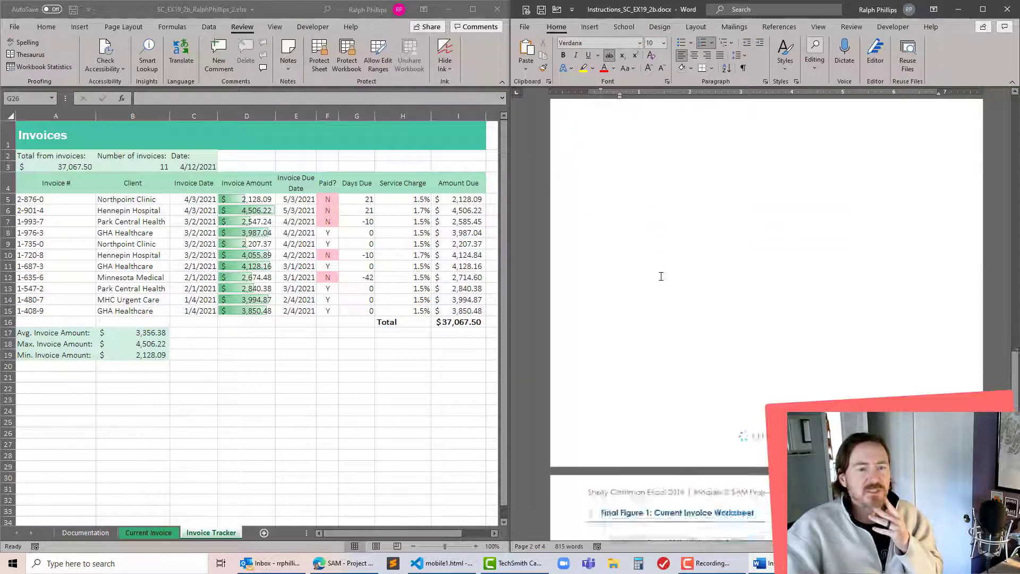
{"action": "scroll", "coordinate": [660, 276], "scroll_direction": "down", "scroll_amount": 3}
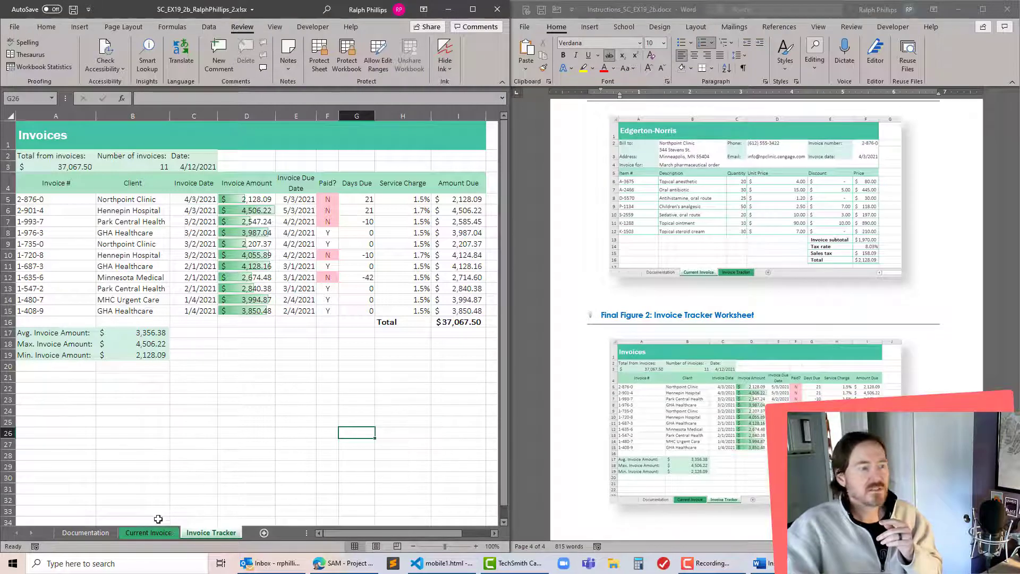
{"action": "left_click", "coordinate": [144, 534]}
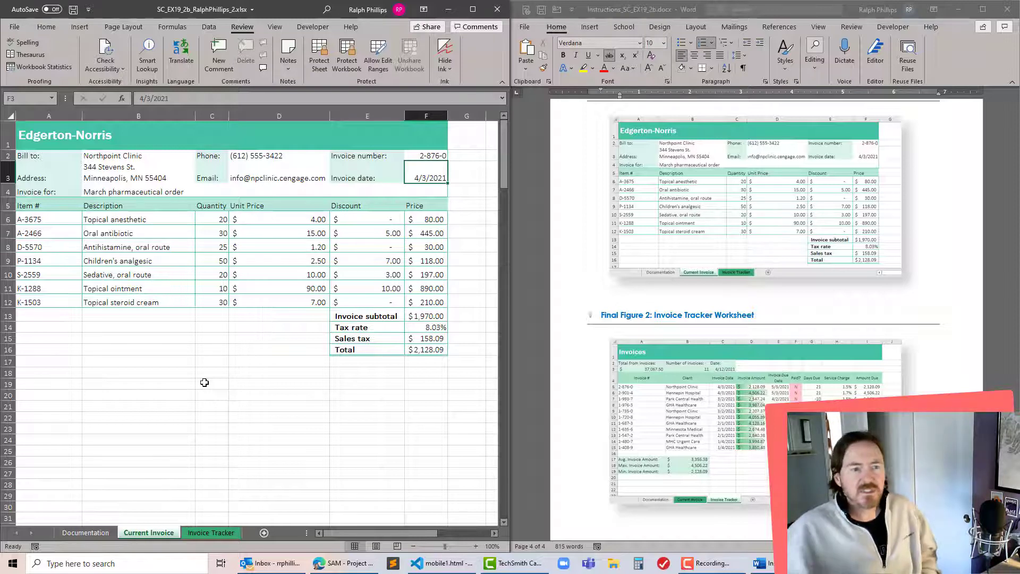
{"action": "scroll", "coordinate": [636, 429], "scroll_direction": "down", "scroll_amount": 3}
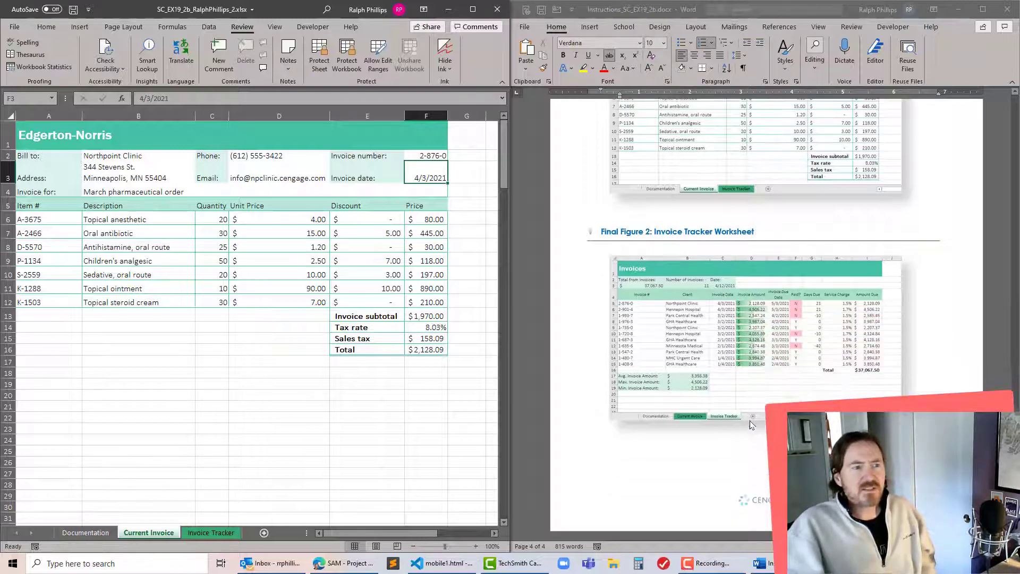
{"action": "left_click", "coordinate": [228, 532]}
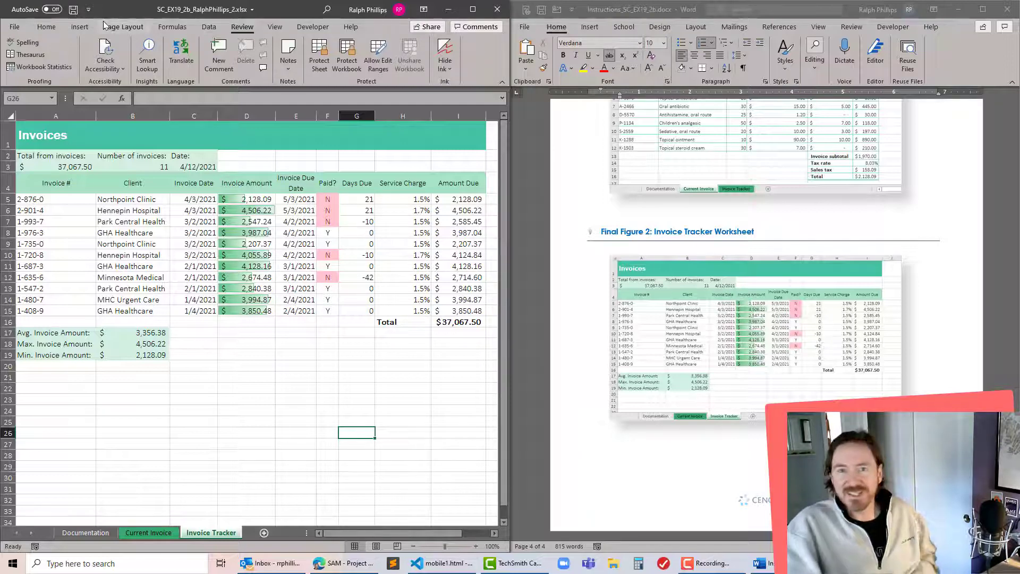
Step: Save the Excel workbook, minimize the Word and Excel windows, and continue to step 2 of the SAM project submission in the browser
{"action": "left_click", "coordinate": [73, 11]}
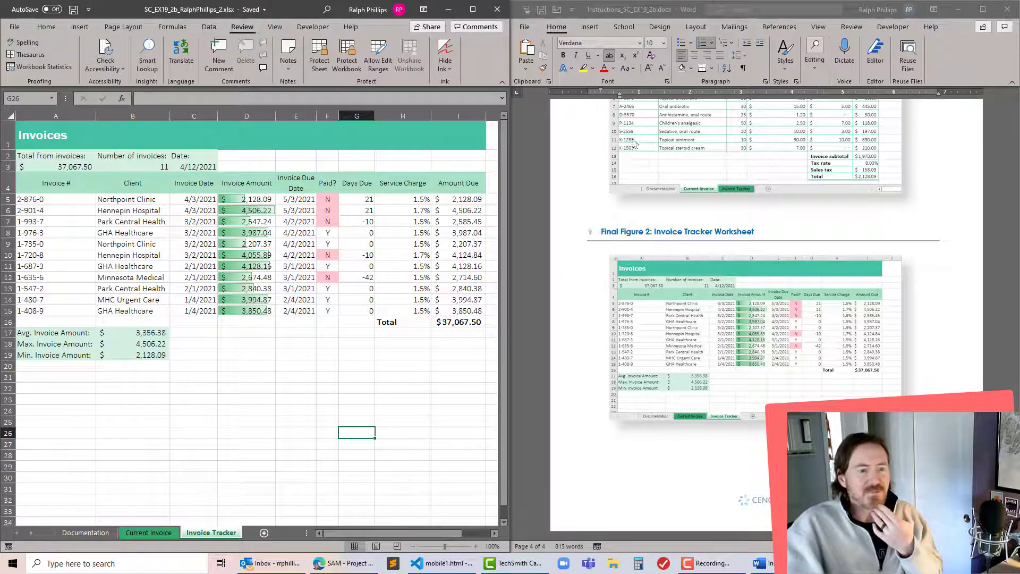
{"action": "left_click", "coordinate": [959, 10]}
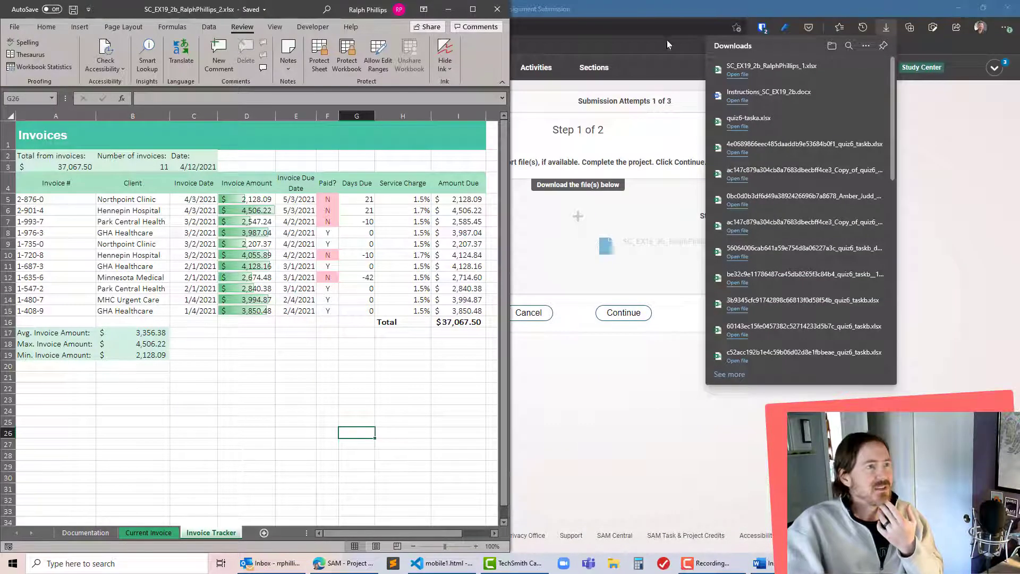
{"action": "left_click", "coordinate": [449, 11]}
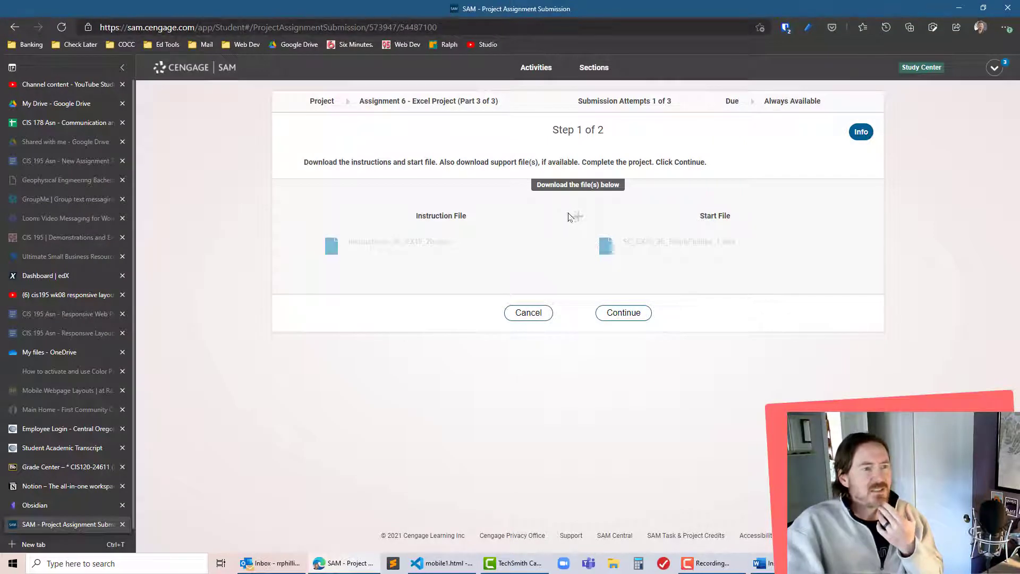
{"action": "left_click", "coordinate": [624, 313]}
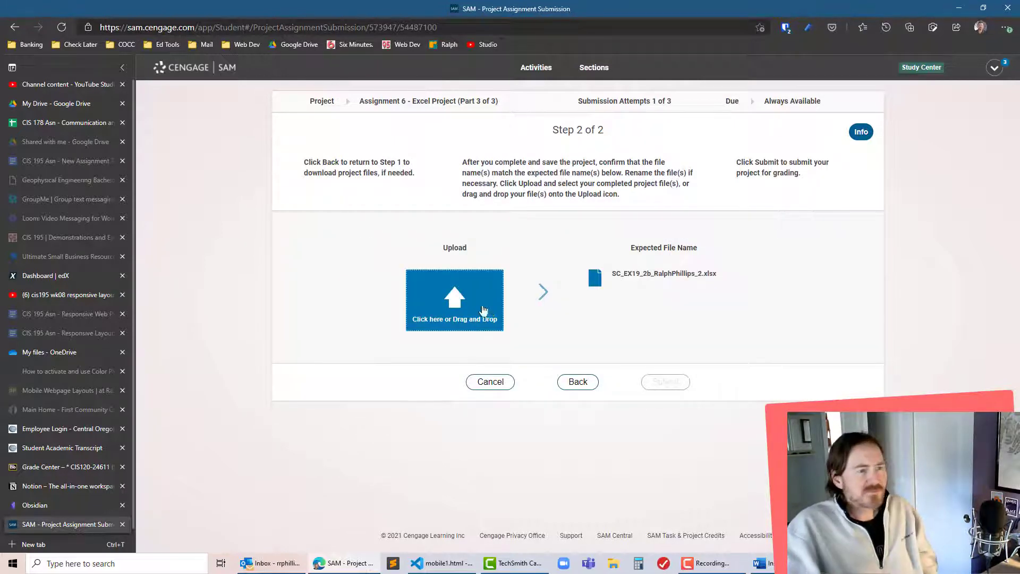
Step: Upload the completed SC_EX19_2b workbook ending in _2.xlsx from the Desktop folder and submit it for grading
{"action": "left_click", "coordinate": [455, 305]}
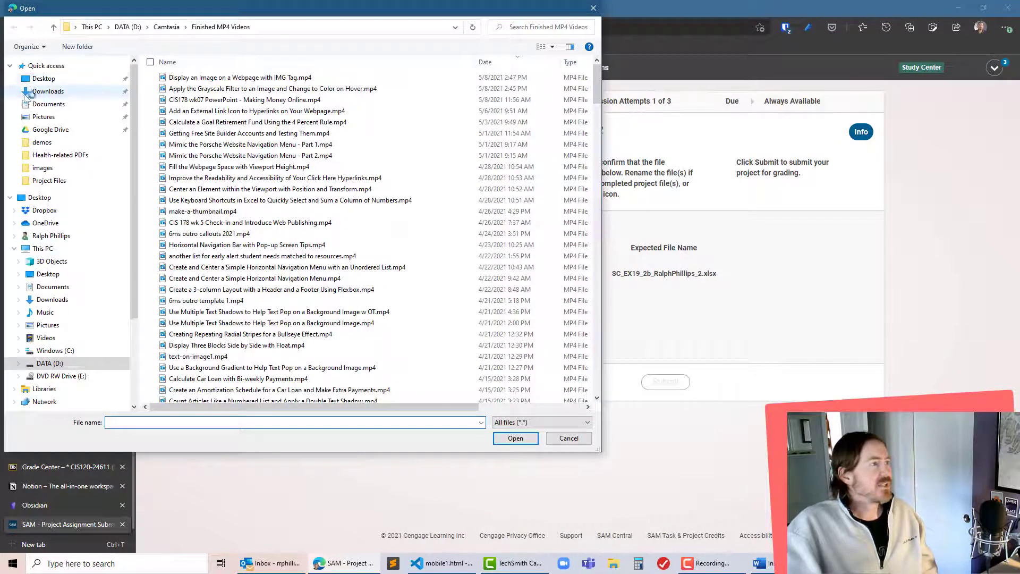
{"action": "left_click", "coordinate": [43, 79]}
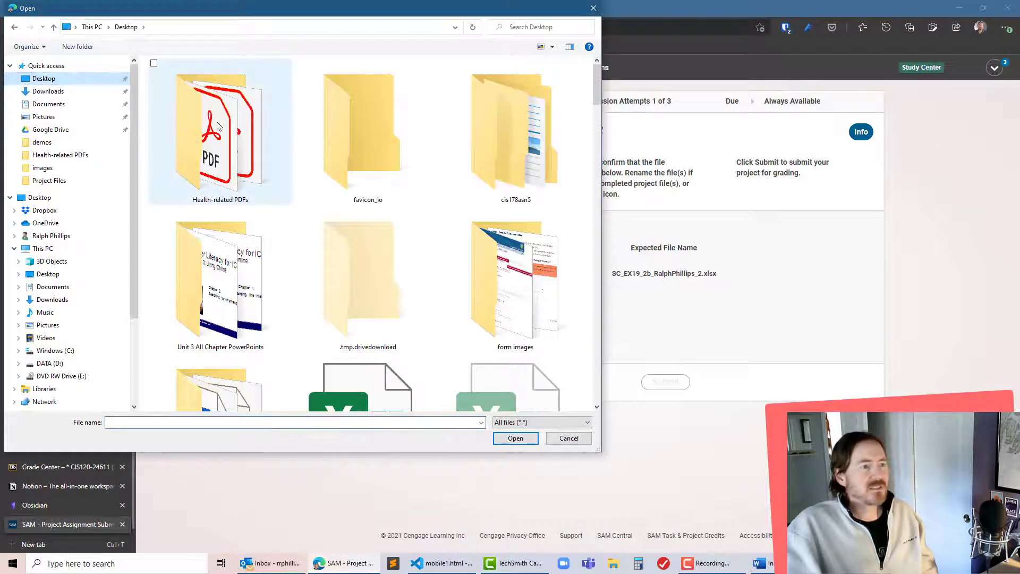
{"action": "scroll", "coordinate": [323, 202], "scroll_direction": "down", "scroll_amount": 4}
{"action": "scroll", "coordinate": [323, 202], "scroll_direction": "up", "scroll_amount": 1}
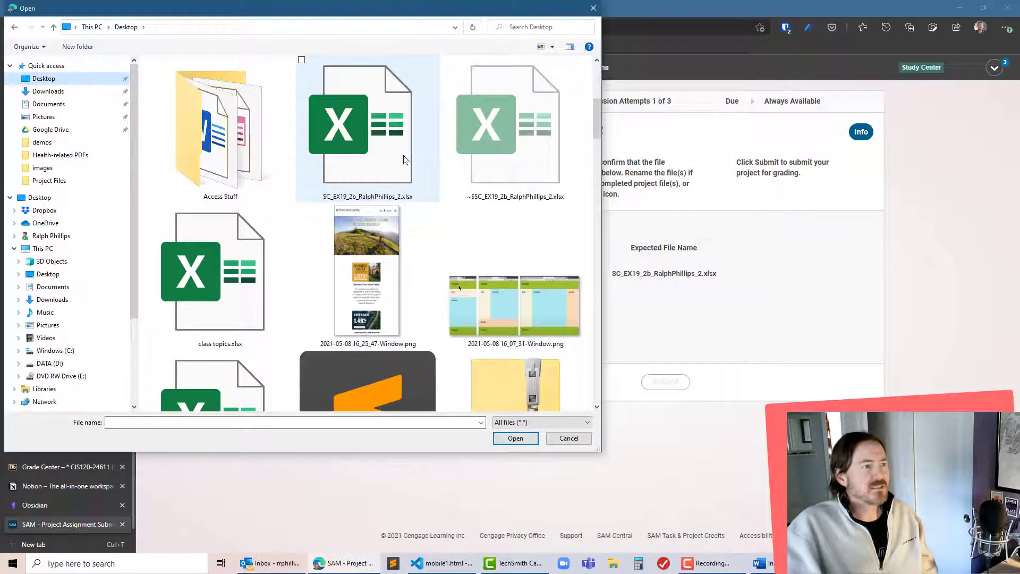
{"action": "left_click", "coordinate": [375, 147]}
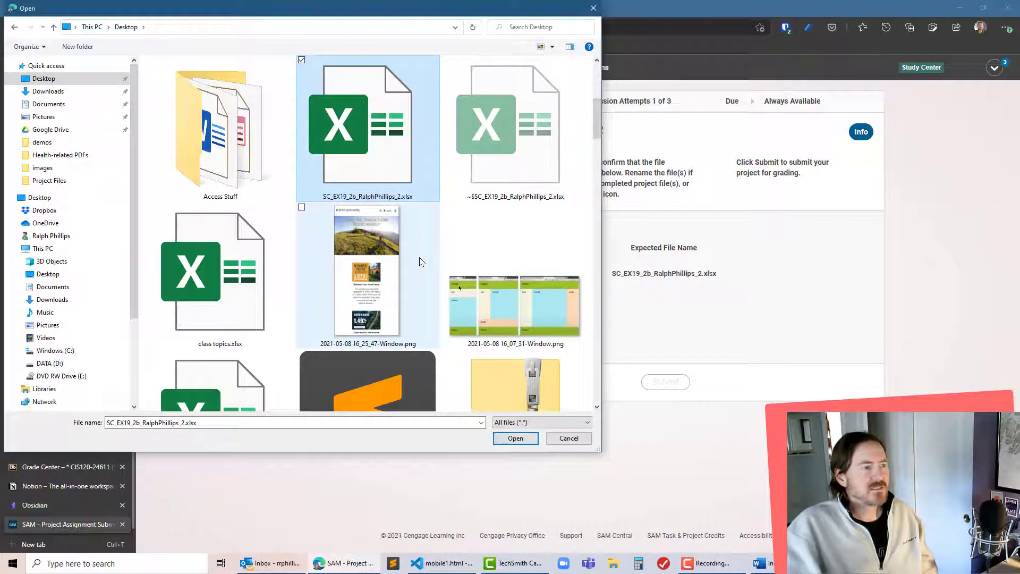
{"action": "left_click", "coordinate": [515, 438]}
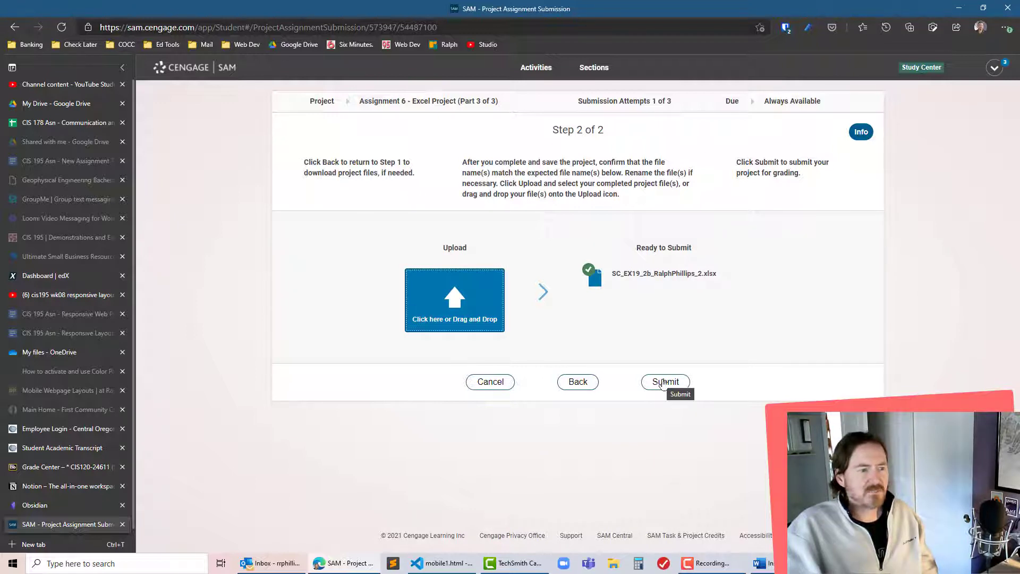
{"action": "left_click", "coordinate": [663, 382]}
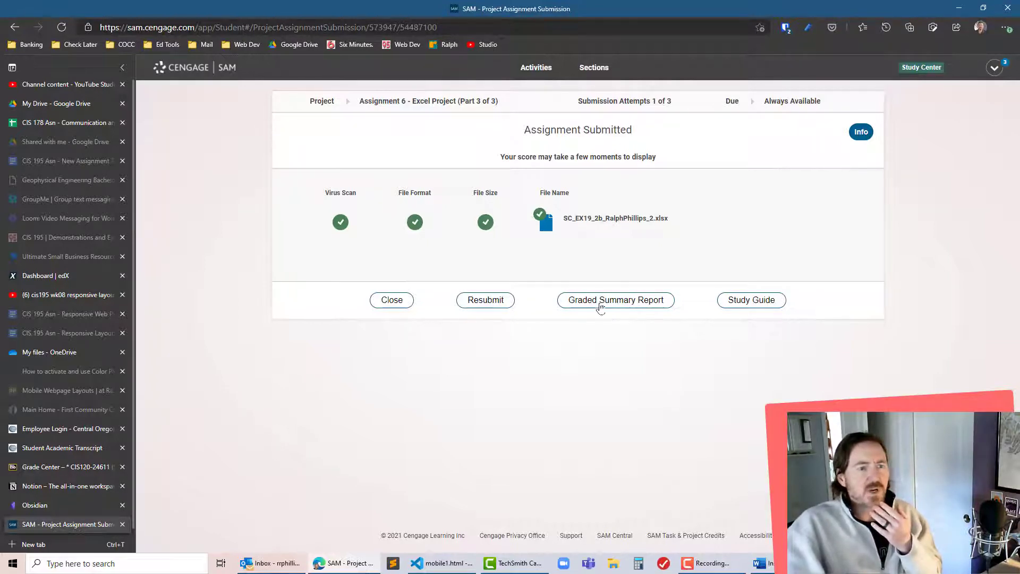
Step: Open the Graded Summary Report for the submission in Excel, maximize its window and enable editing
{"action": "left_click", "coordinate": [599, 301]}
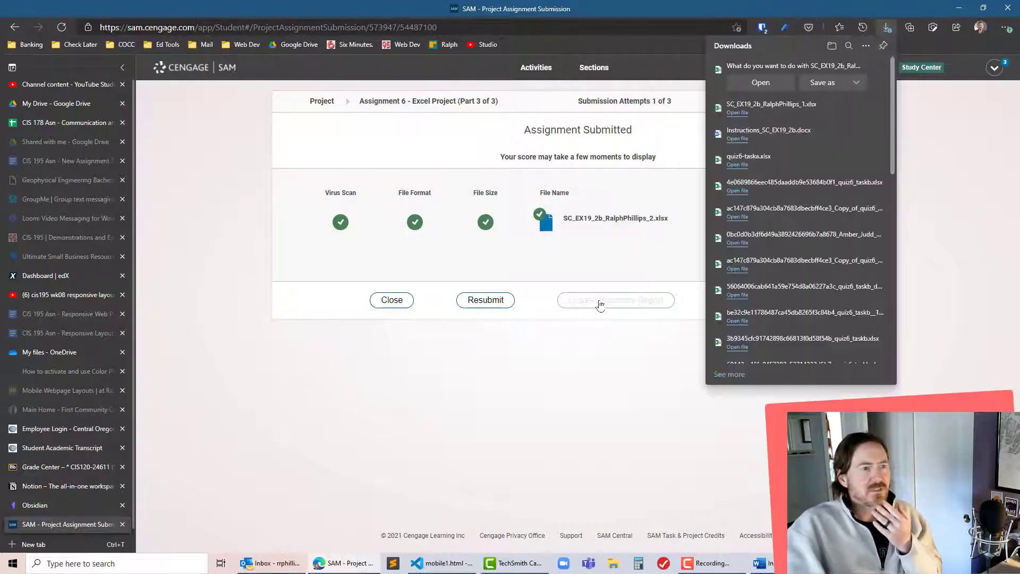
{"action": "left_click", "coordinate": [769, 84]}
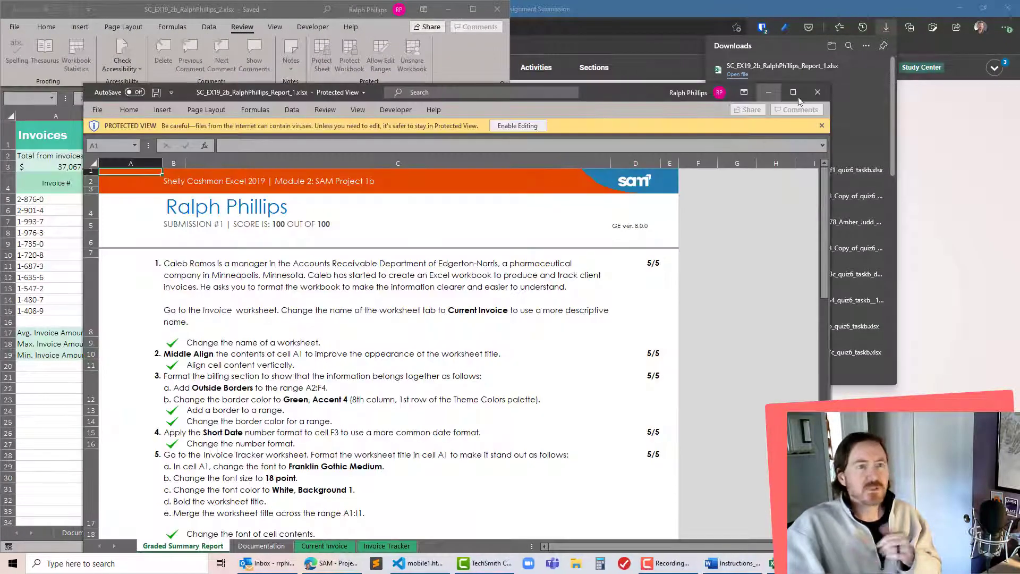
{"action": "left_click", "coordinate": [792, 92]}
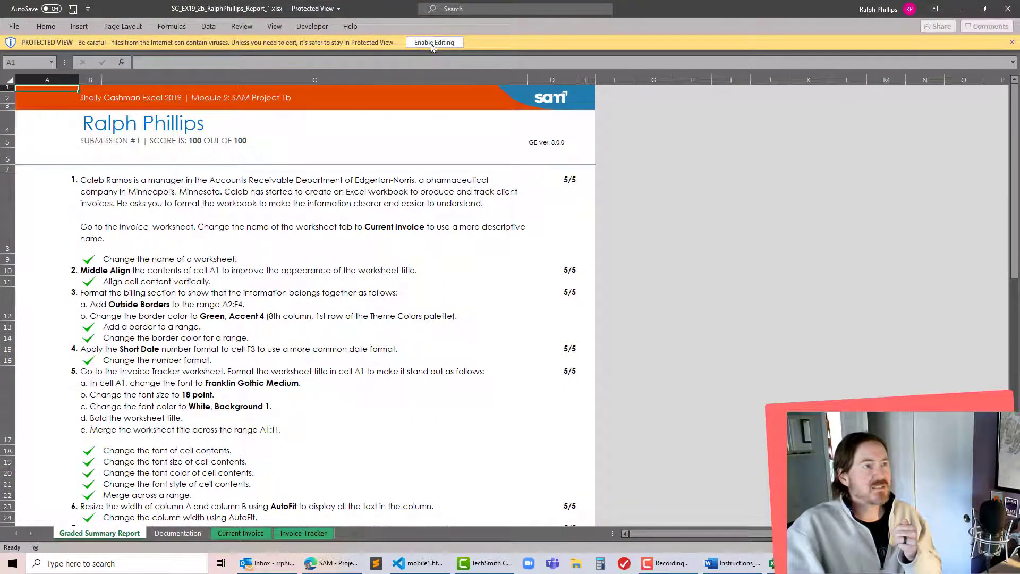
{"action": "left_click", "coordinate": [431, 44]}
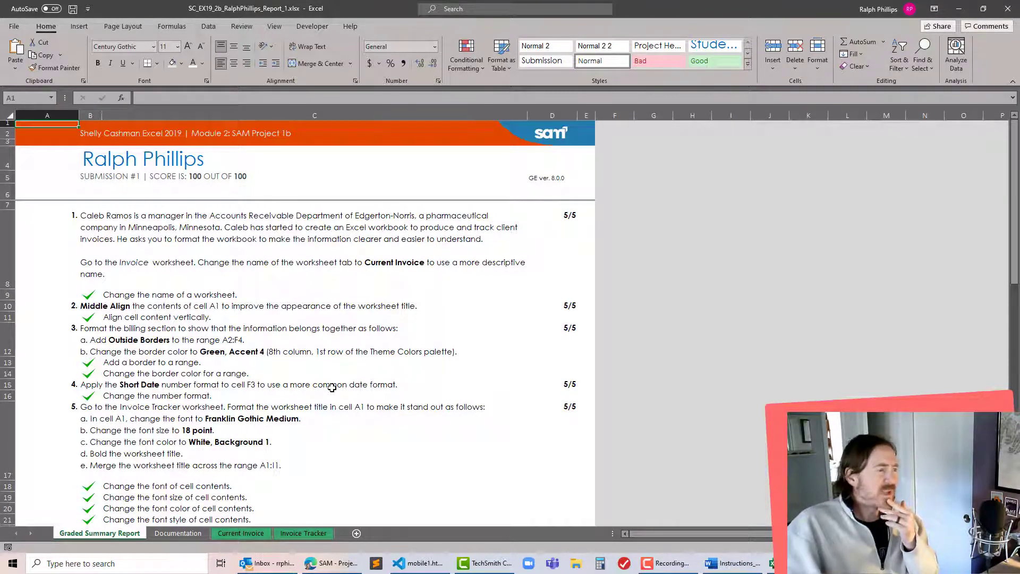
Step: Review the graded items in the summary report through step 20, and minimize the Invoice Tracker workbook window
{"action": "scroll", "coordinate": [332, 388], "scroll_direction": "down", "scroll_amount": 4}
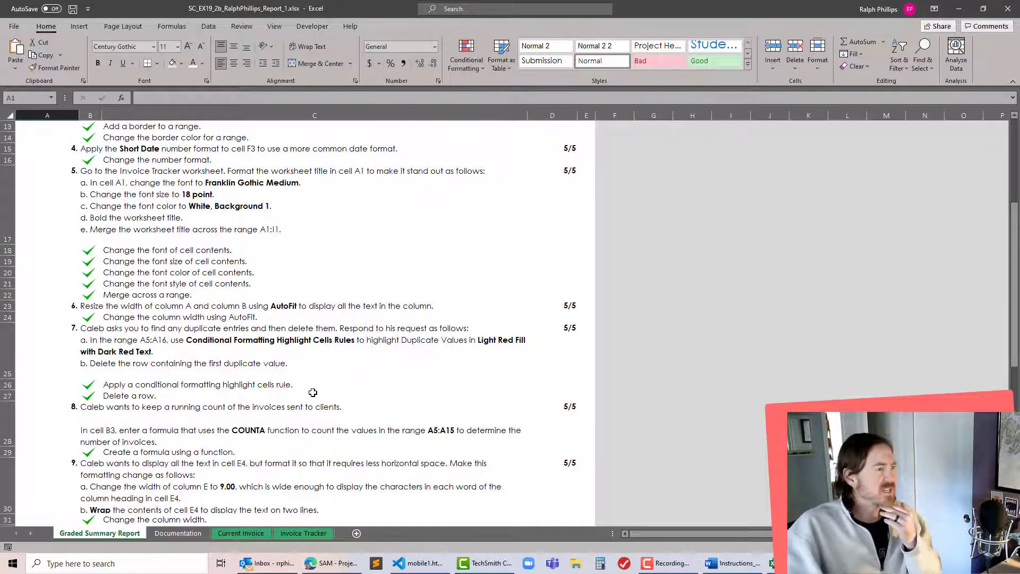
{"action": "scroll", "coordinate": [313, 392], "scroll_direction": "down", "scroll_amount": 10}
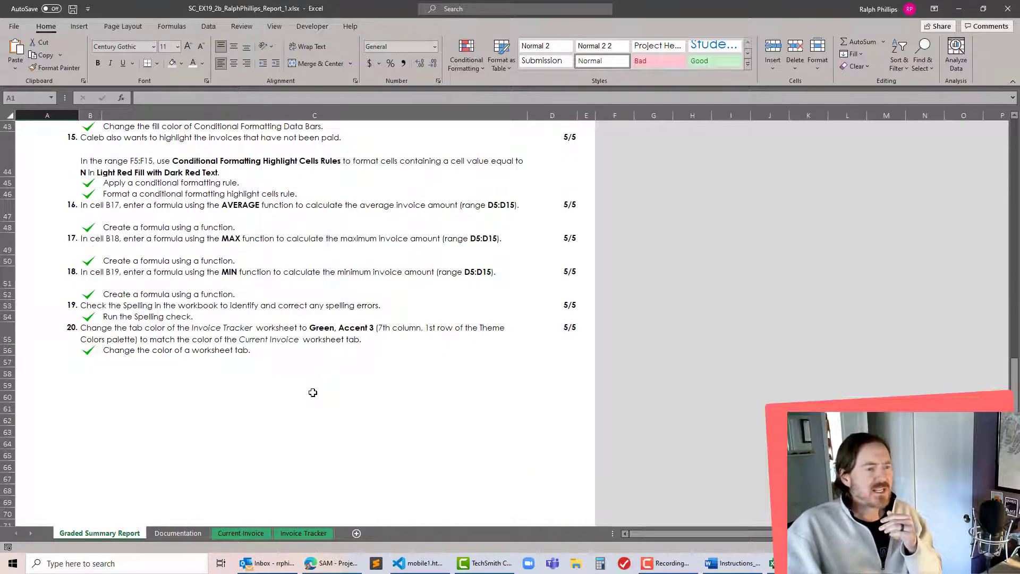
{"action": "scroll", "coordinate": [313, 392], "scroll_direction": "up", "scroll_amount": 14}
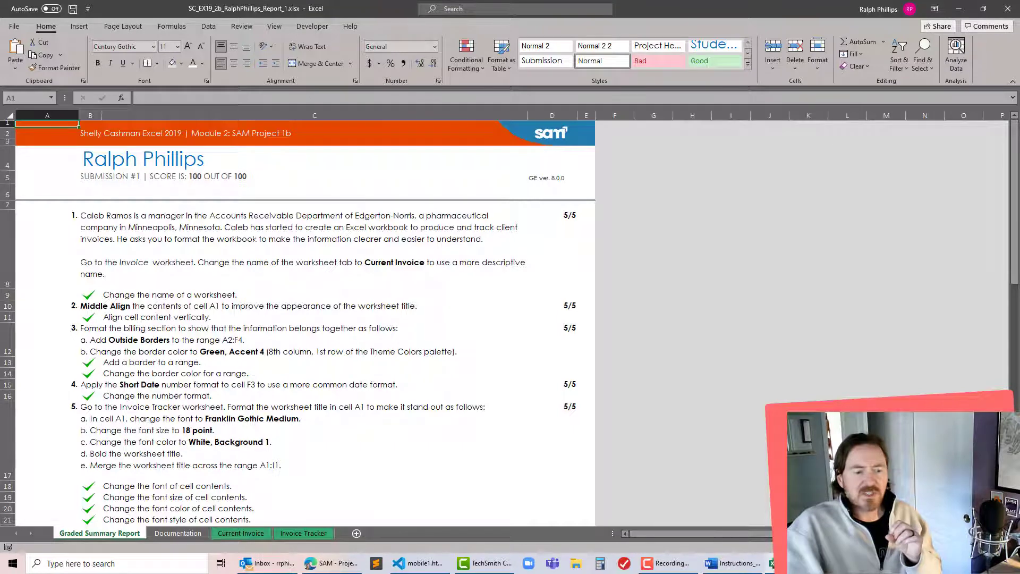
{"action": "left_click", "coordinate": [797, 563]}
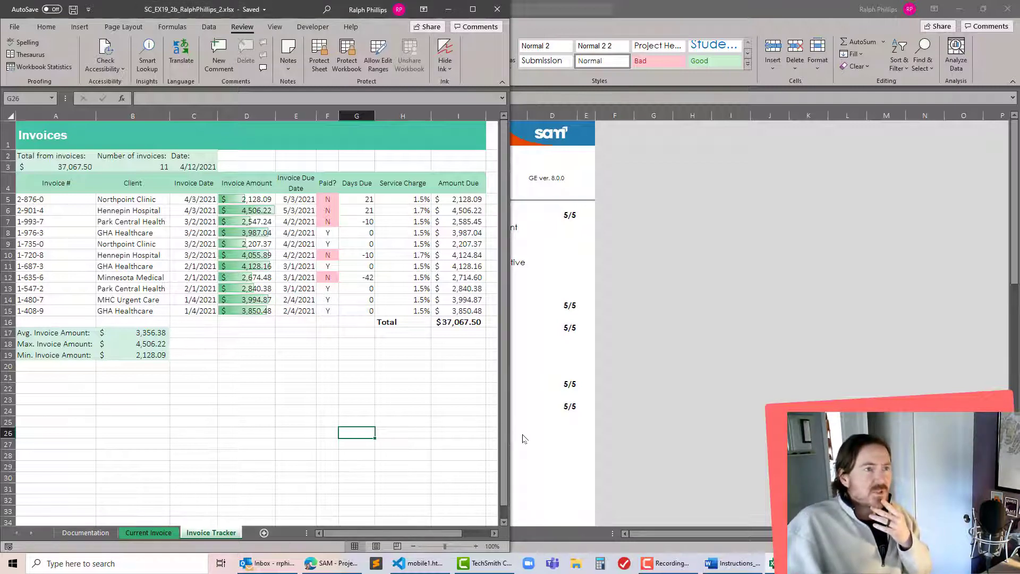
{"action": "left_click", "coordinate": [448, 9]}
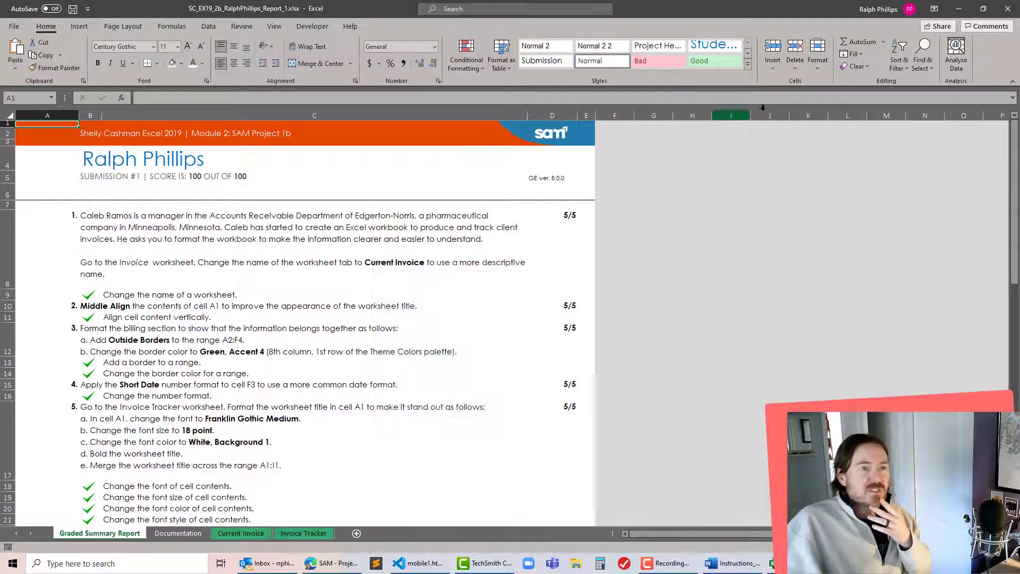
Step: Minimize the graded report, switch to the SAM submission page in the browser and open the project's Study Guide in a maximized window
{"action": "left_click", "coordinate": [958, 9]}
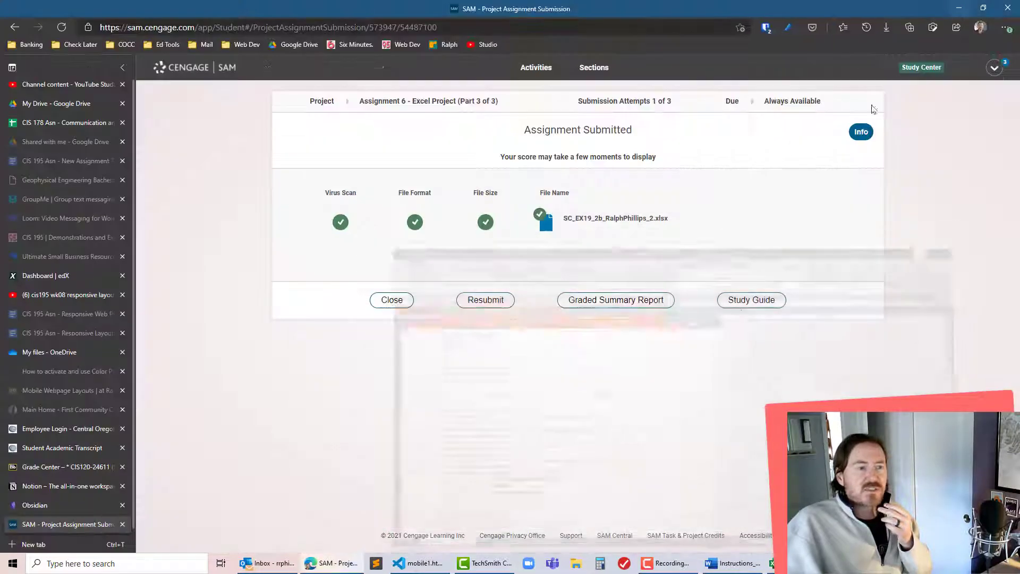
{"action": "left_click", "coordinate": [746, 301]}
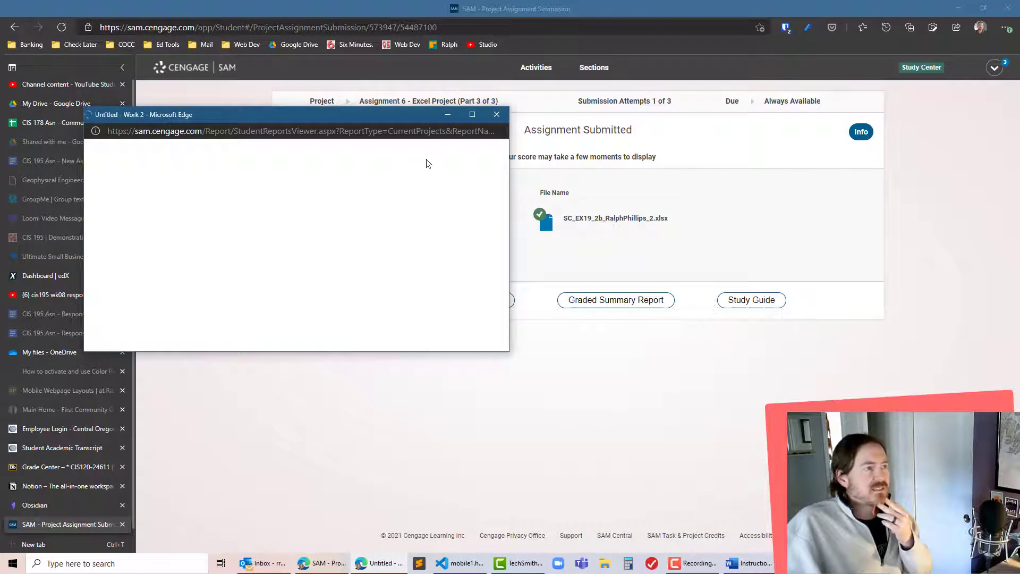
{"action": "left_click", "coordinate": [472, 115]}
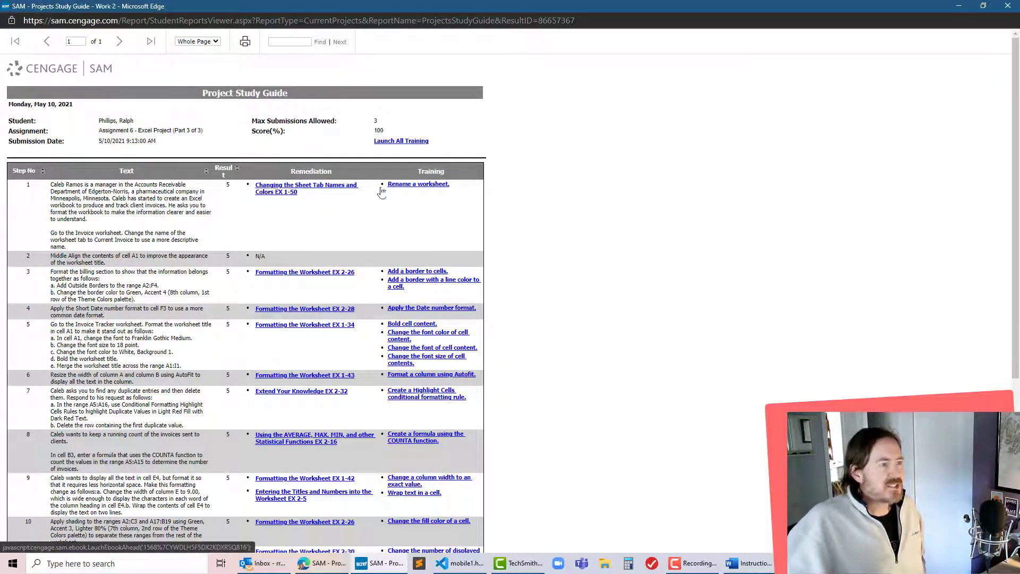
Step: Play the Observe training for "Rename a worksheet" from step 1 of the study guide, and close the training and study guide windows
{"action": "left_click", "coordinate": [422, 187]}
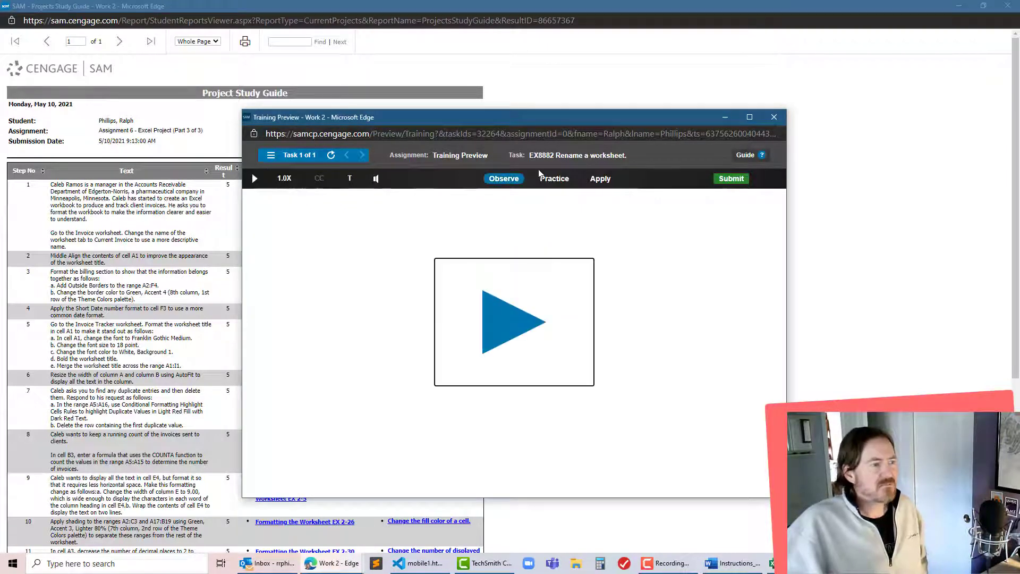
{"action": "left_click_drag", "start_coordinate": [505, 121], "coordinate": [502, 55]}
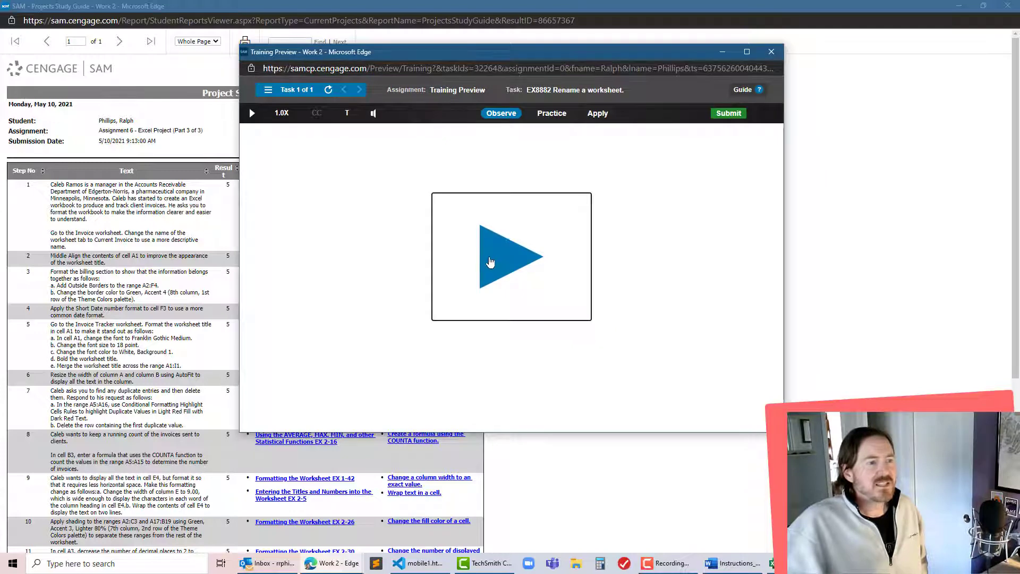
{"action": "left_click", "coordinate": [488, 263]}
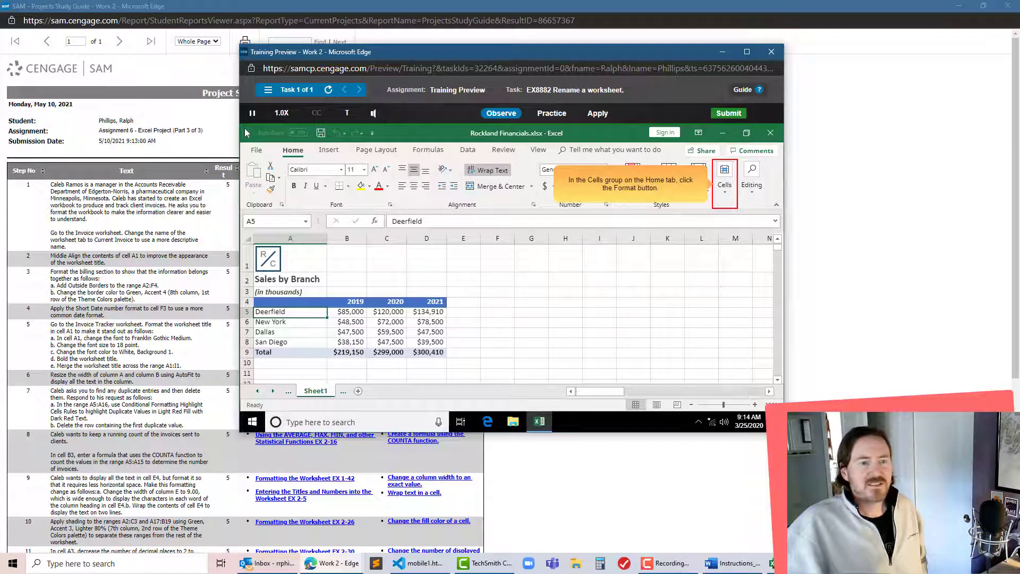
{"action": "left_click", "coordinate": [771, 52]}
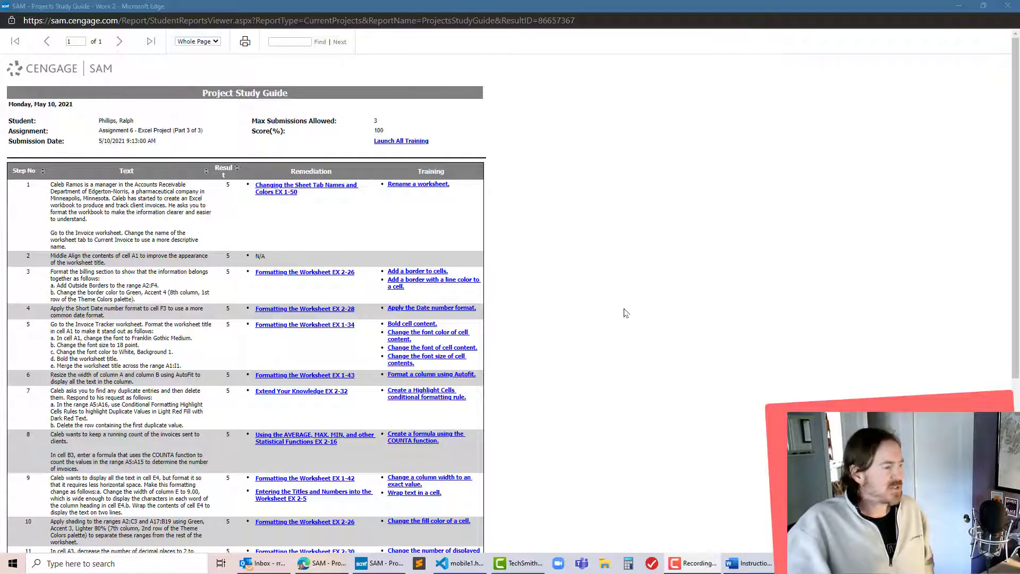
{"action": "left_click", "coordinate": [899, 78]}
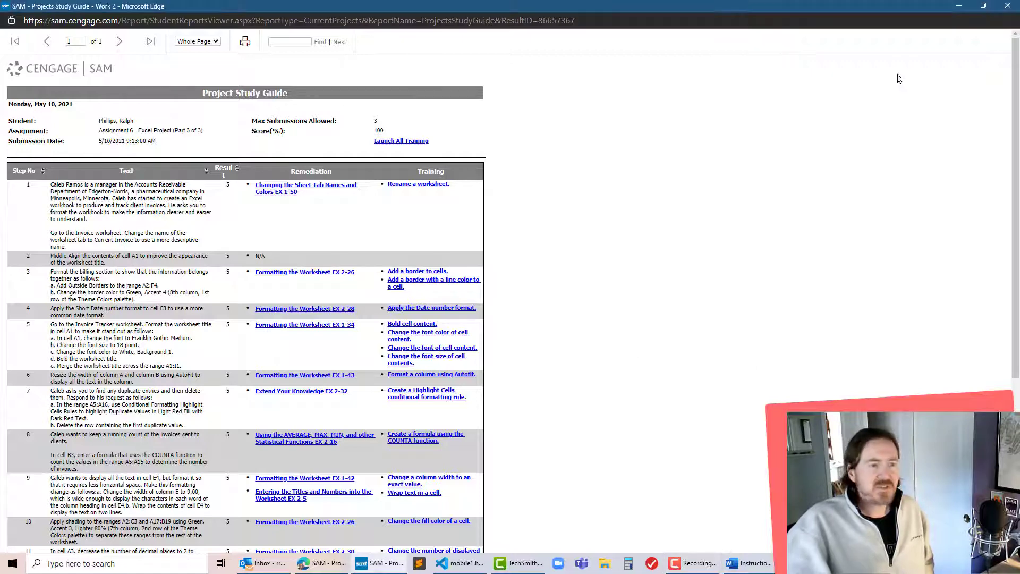
{"action": "left_click", "coordinate": [1008, 7]}
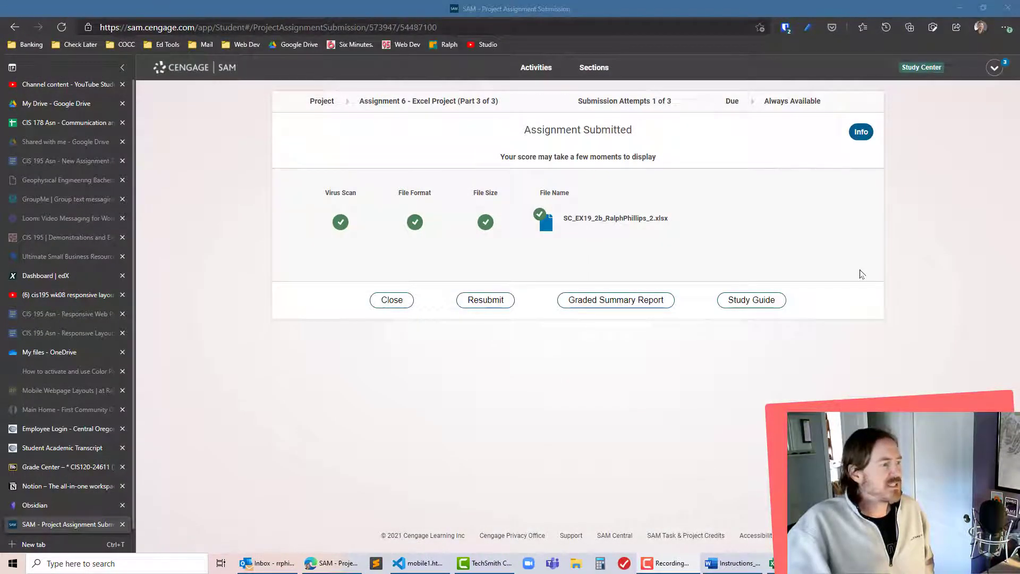